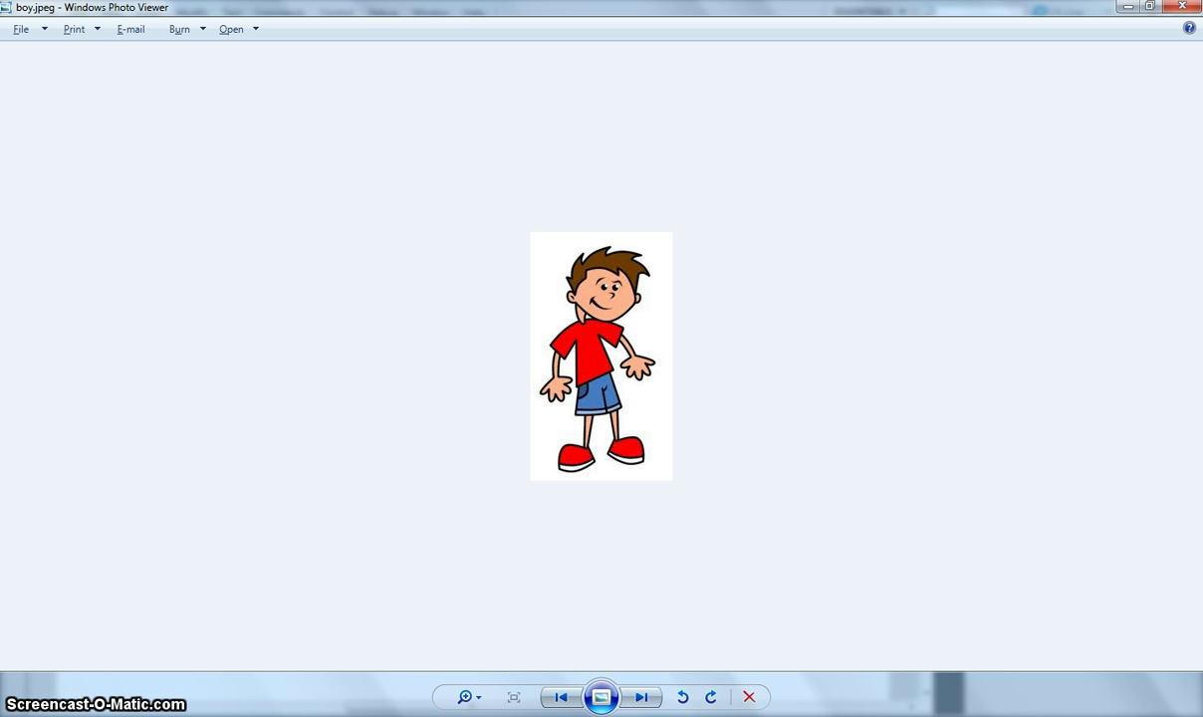
Step: Switch from the boy.jpeg picture in Windows Photo Viewer to Flash's New Document dialog
{"action": "key", "text": "alt+Tab"}
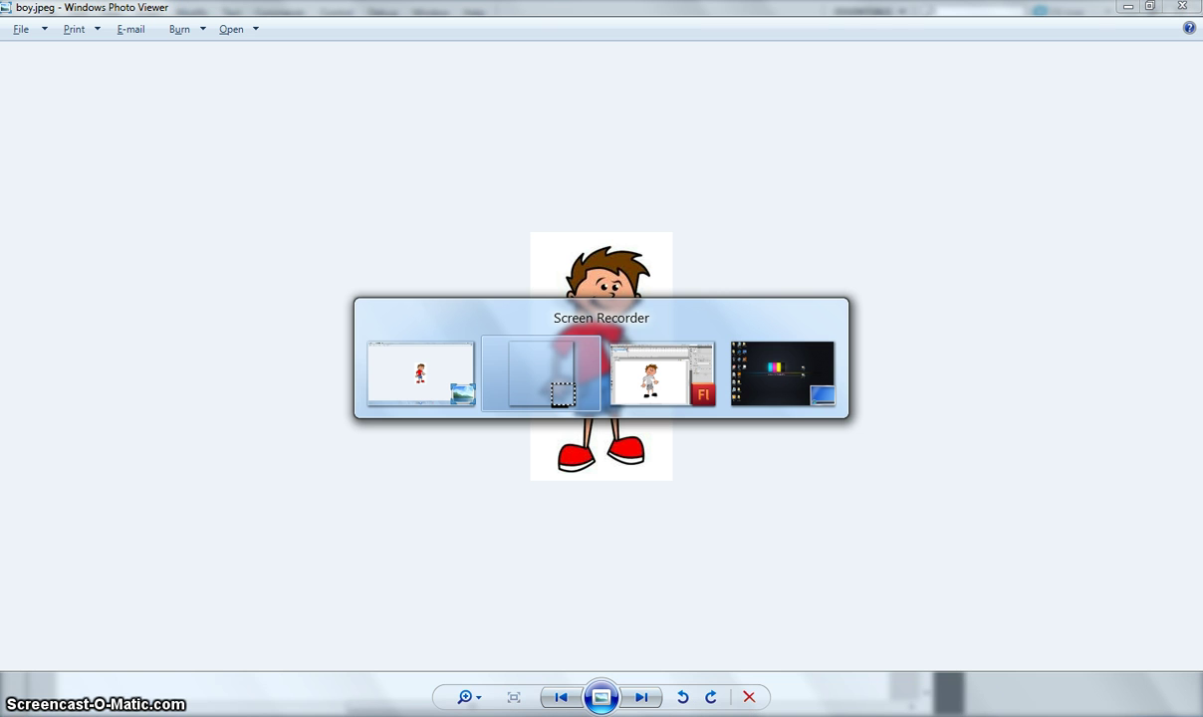
{"action": "key", "text": "alt+Tab"}
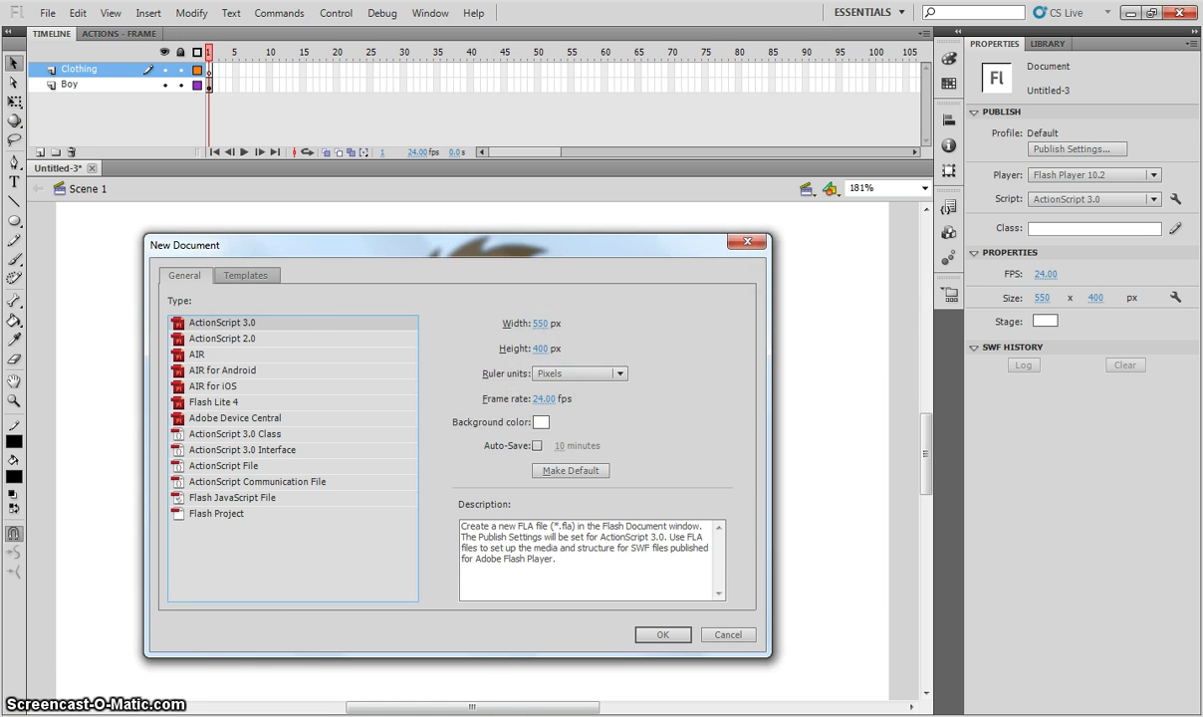
Step: Create the new ActionScript 3.0 document and fit the stage in the window
{"action": "left_click", "coordinate": [655, 634]}
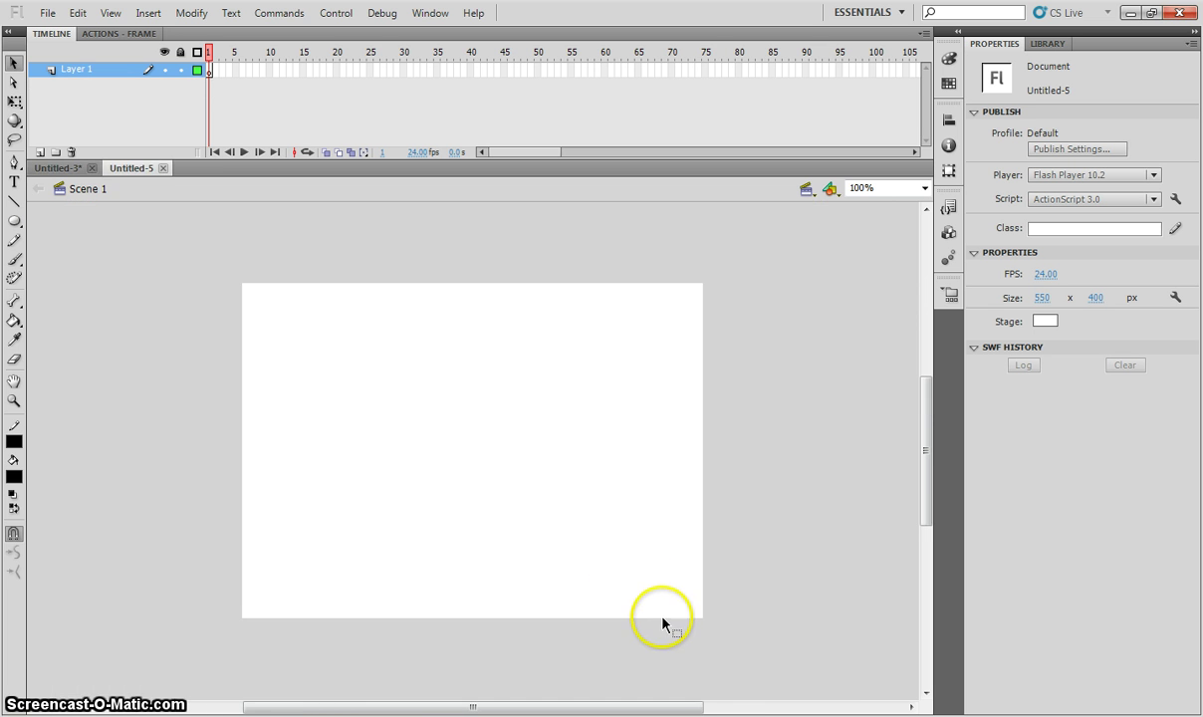
{"action": "left_click", "coordinate": [924, 188]}
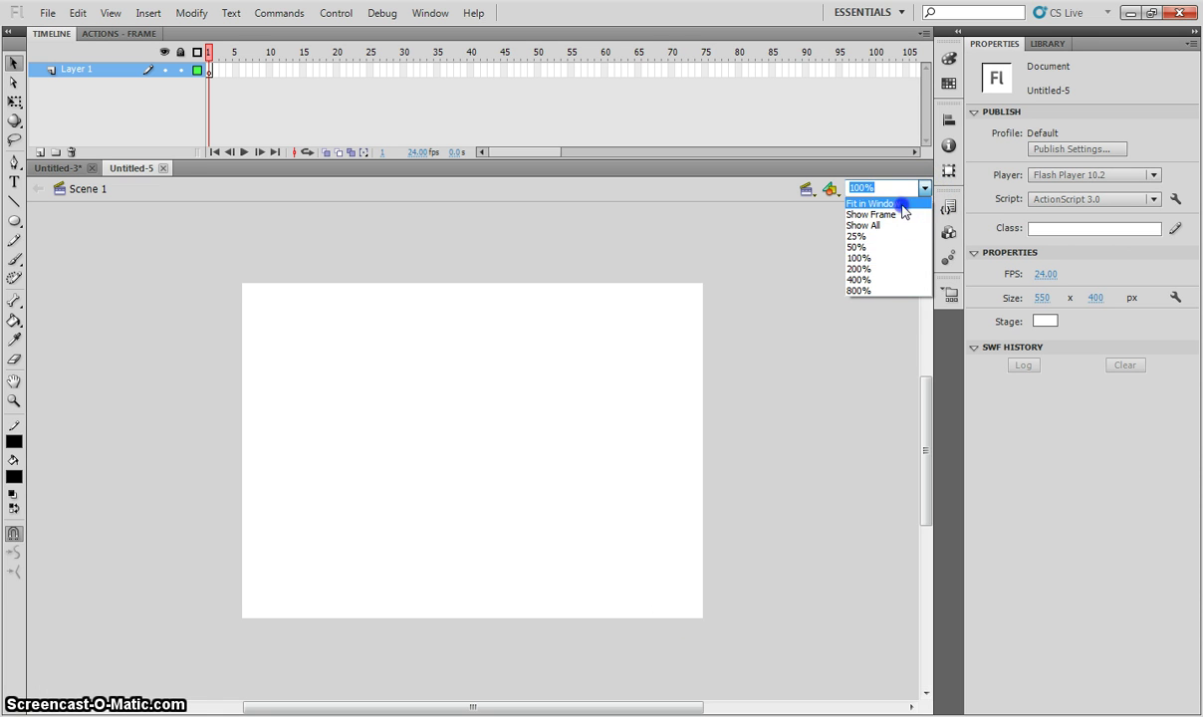
{"action": "left_click", "coordinate": [892, 204]}
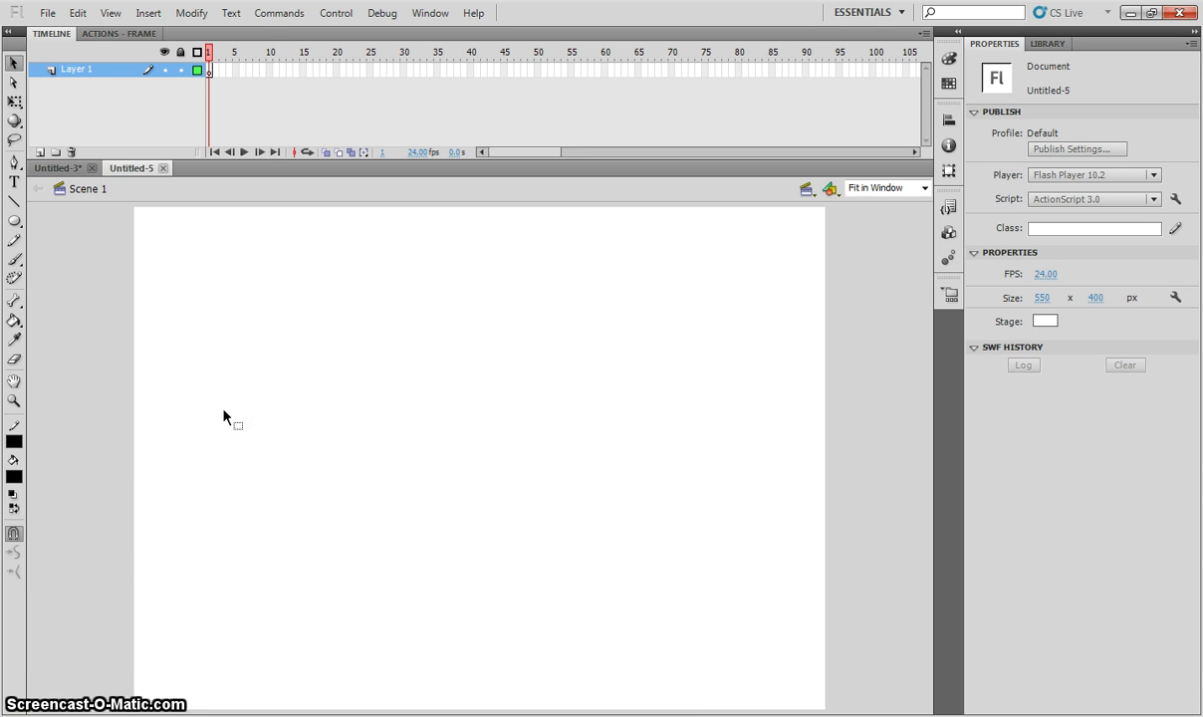
Step: Import boy.jpeg onto the stage
{"action": "left_click", "coordinate": [47, 13]}
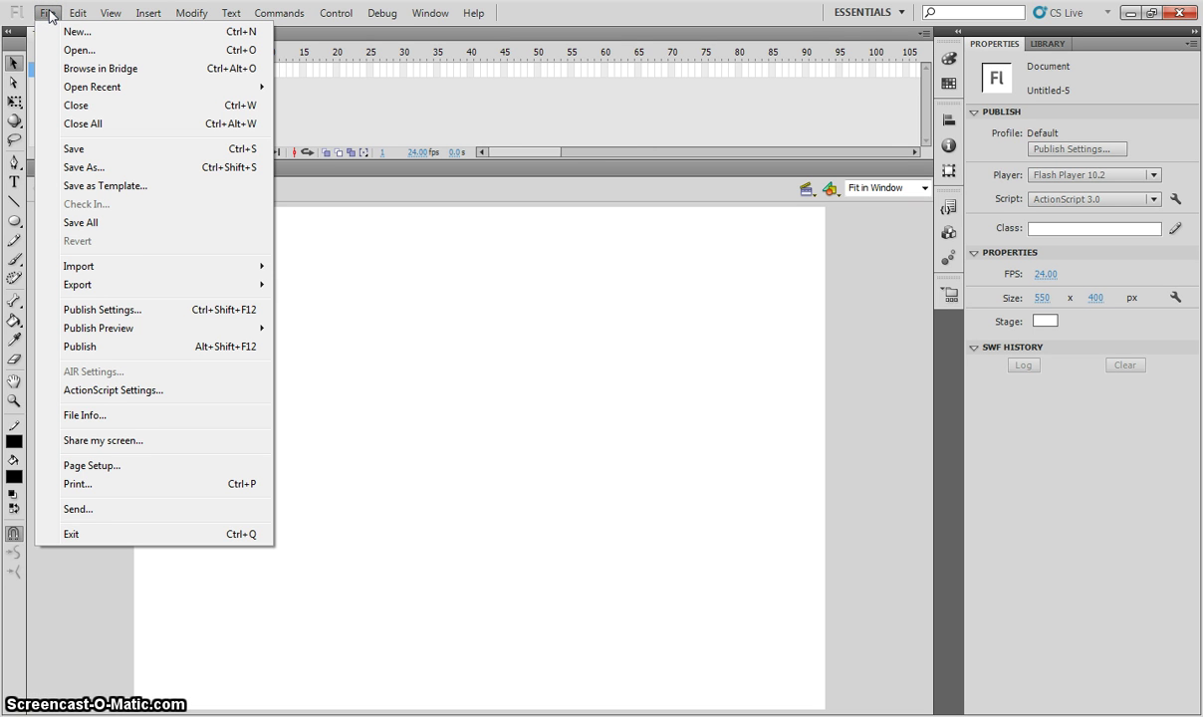
{"action": "mouse_move", "coordinate": [100, 265]}
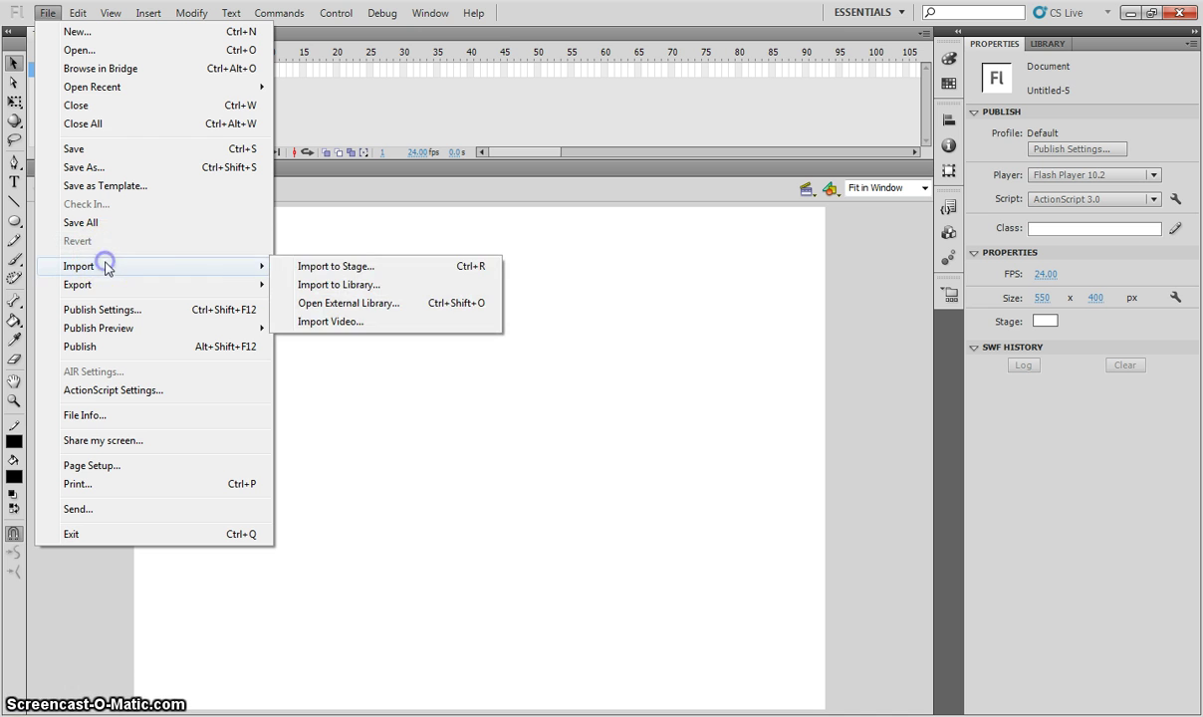
{"action": "left_click", "coordinate": [385, 266]}
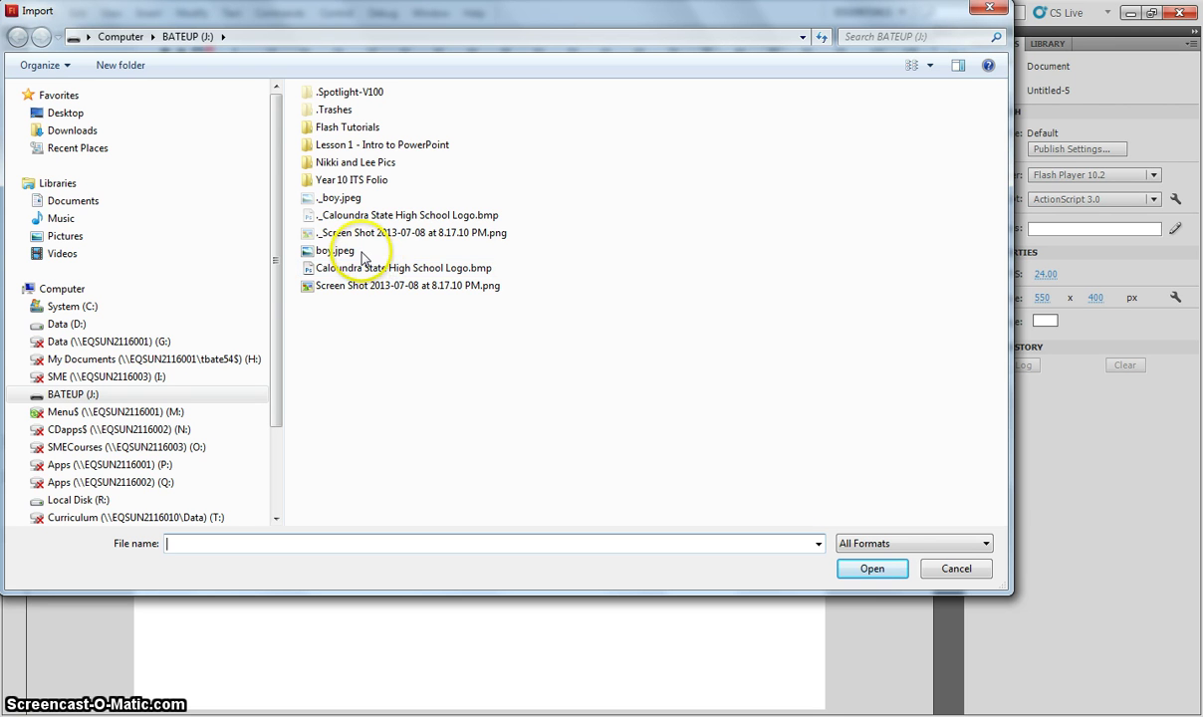
{"action": "left_click", "coordinate": [317, 251]}
{"action": "left_click", "coordinate": [873, 569]}
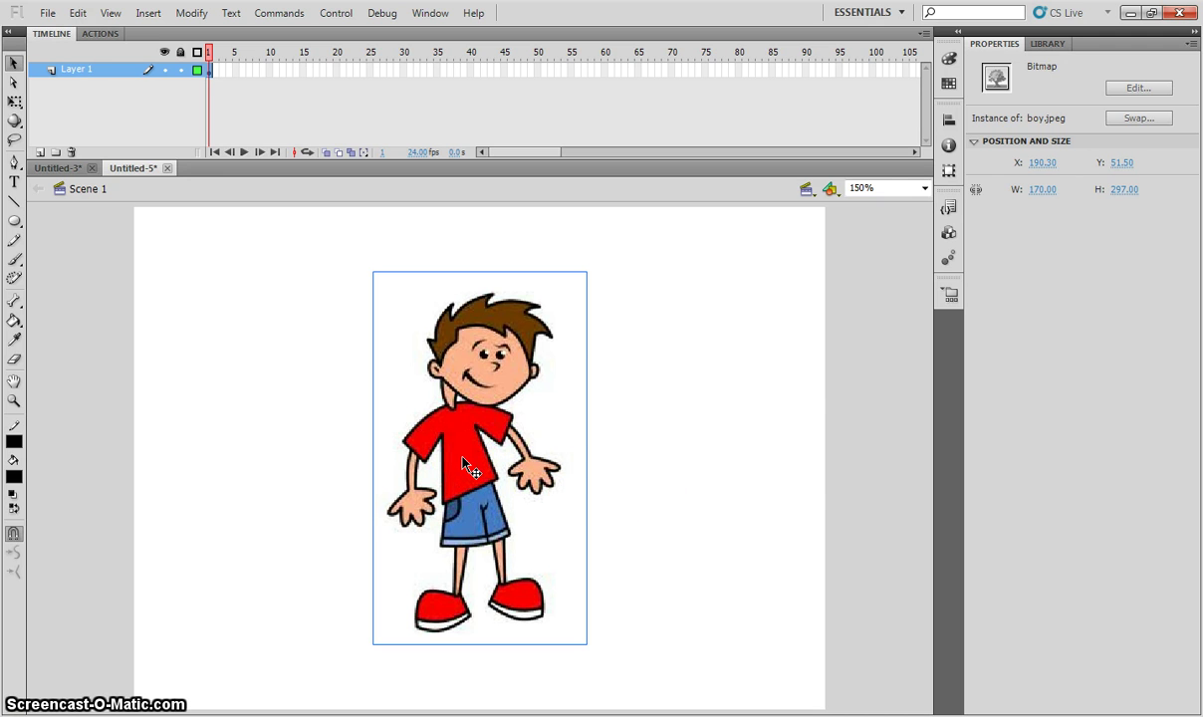
Step: Rename Layer 1 to Original and lock it
{"action": "double_click", "coordinate": [74, 69]}
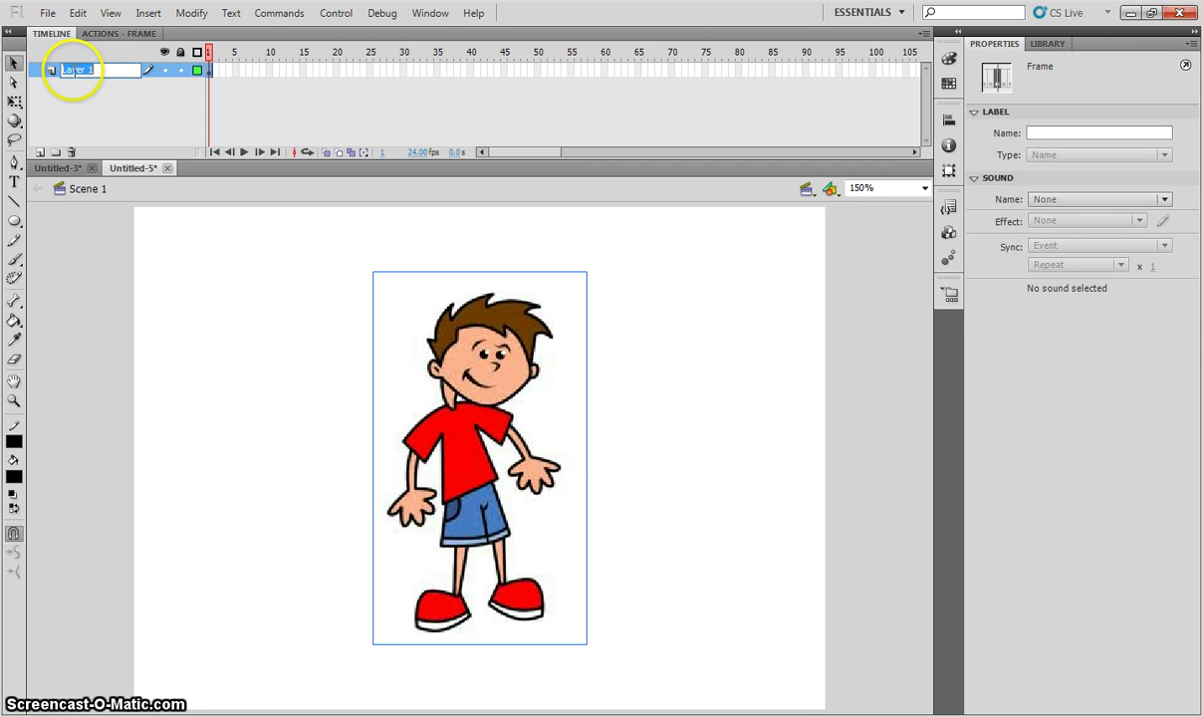
{"action": "key", "text": "Return"}
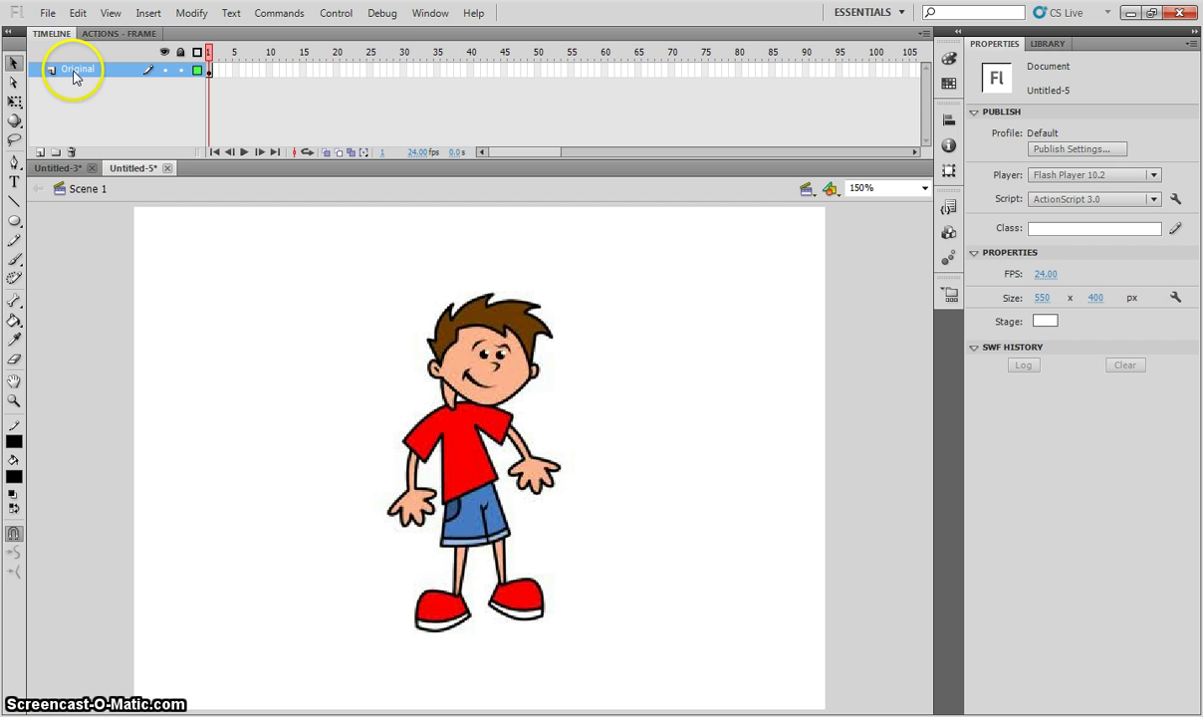
{"action": "left_click", "coordinate": [180, 70]}
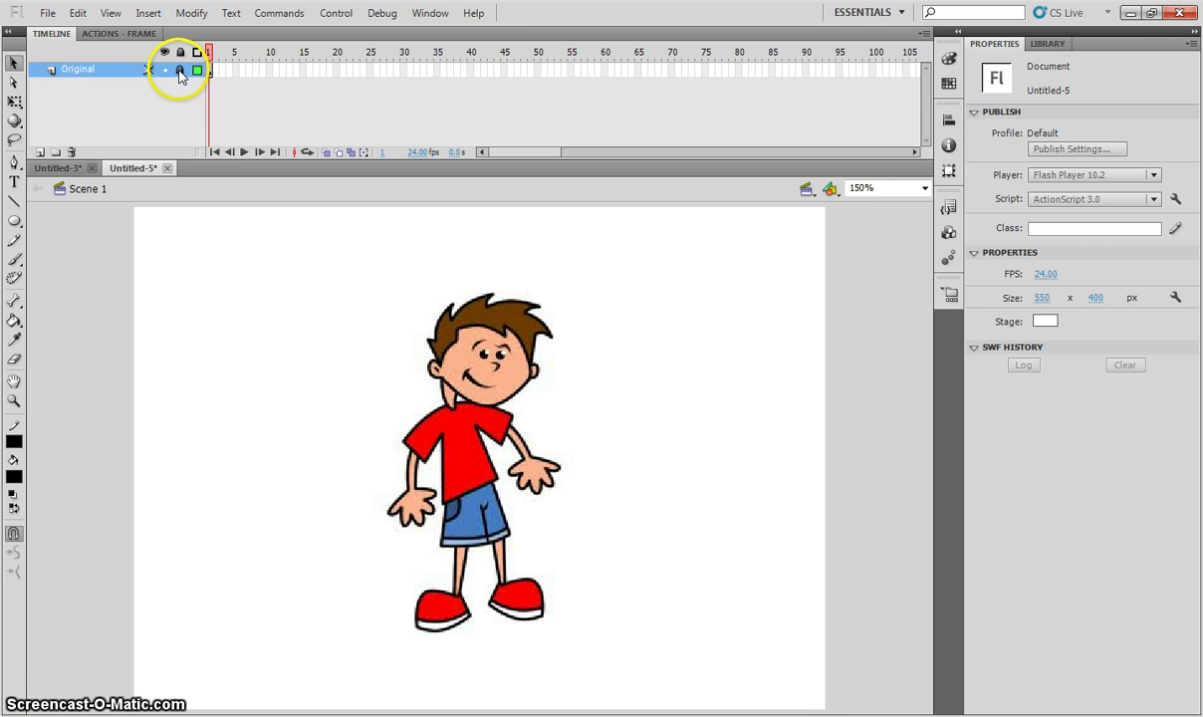
Step: Add a new layer named Boy above Original
{"action": "left_click", "coordinate": [40, 153]}
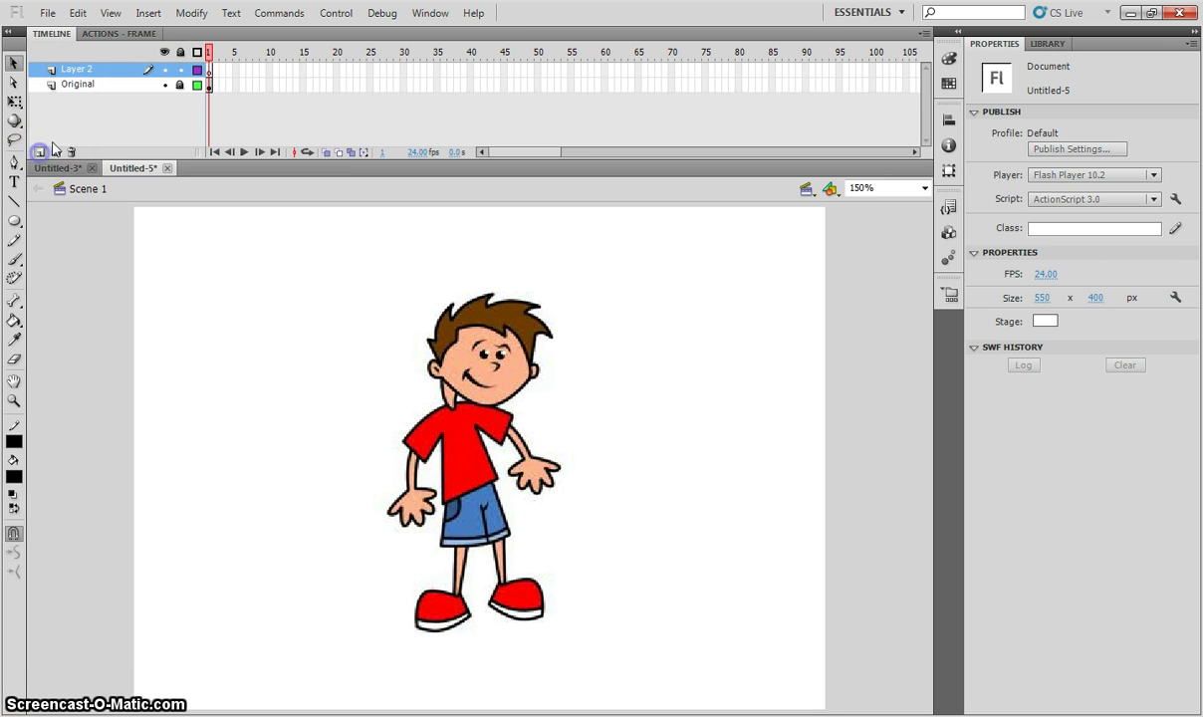
{"action": "double_click", "coordinate": [84, 70]}
{"action": "type", "text": "Boy"}
{"action": "left_click", "coordinate": [95, 108]}
Step: Zoom in close on the boy and pick the Line tool
{"action": "key", "text": "ctrl+="}
{"action": "key", "text": "ctrl+="}
{"action": "scroll", "coordinate": [479, 429], "scroll_direction": "up", "scroll_amount": 3}
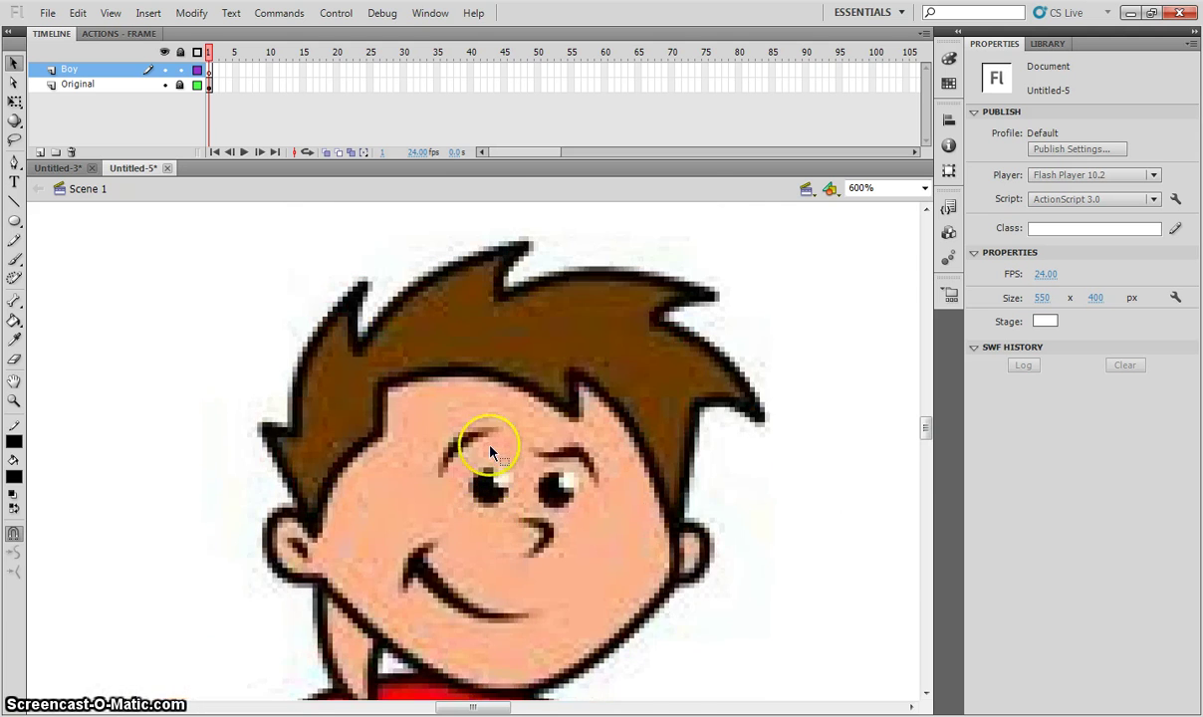
{"action": "scroll", "coordinate": [490, 453], "scroll_direction": "up", "scroll_amount": 2}
{"action": "left_click", "coordinate": [12, 204]}
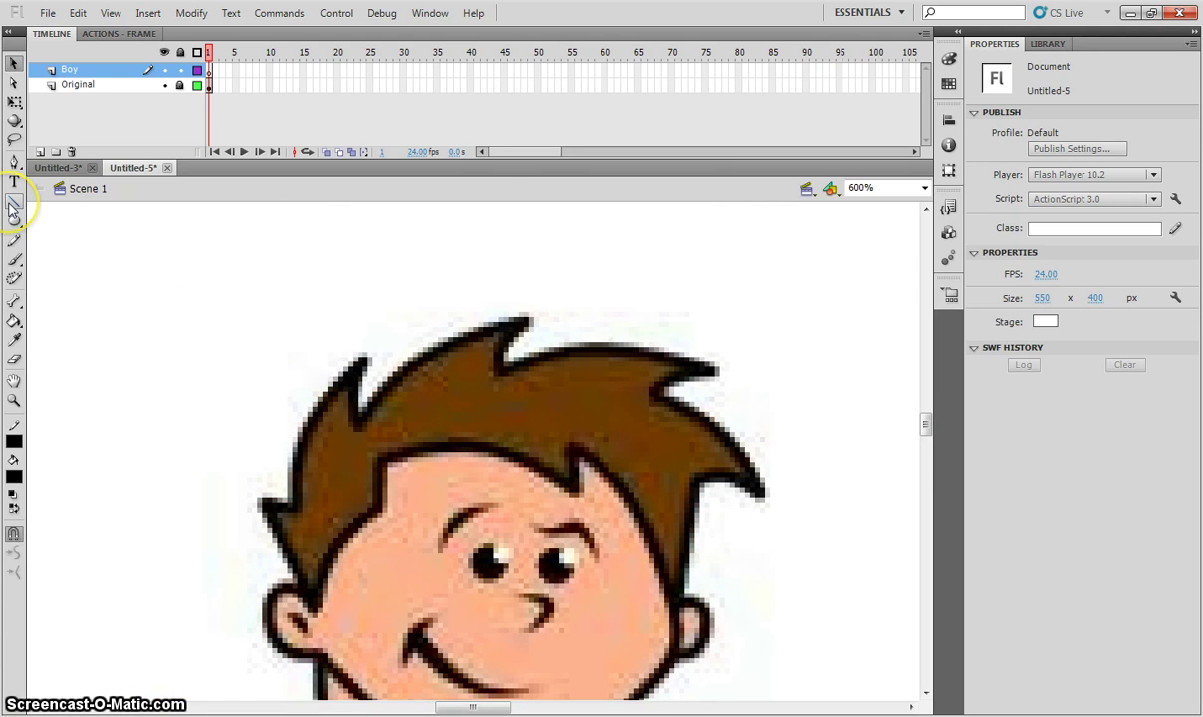
{"action": "left_click", "coordinate": [16, 162]}
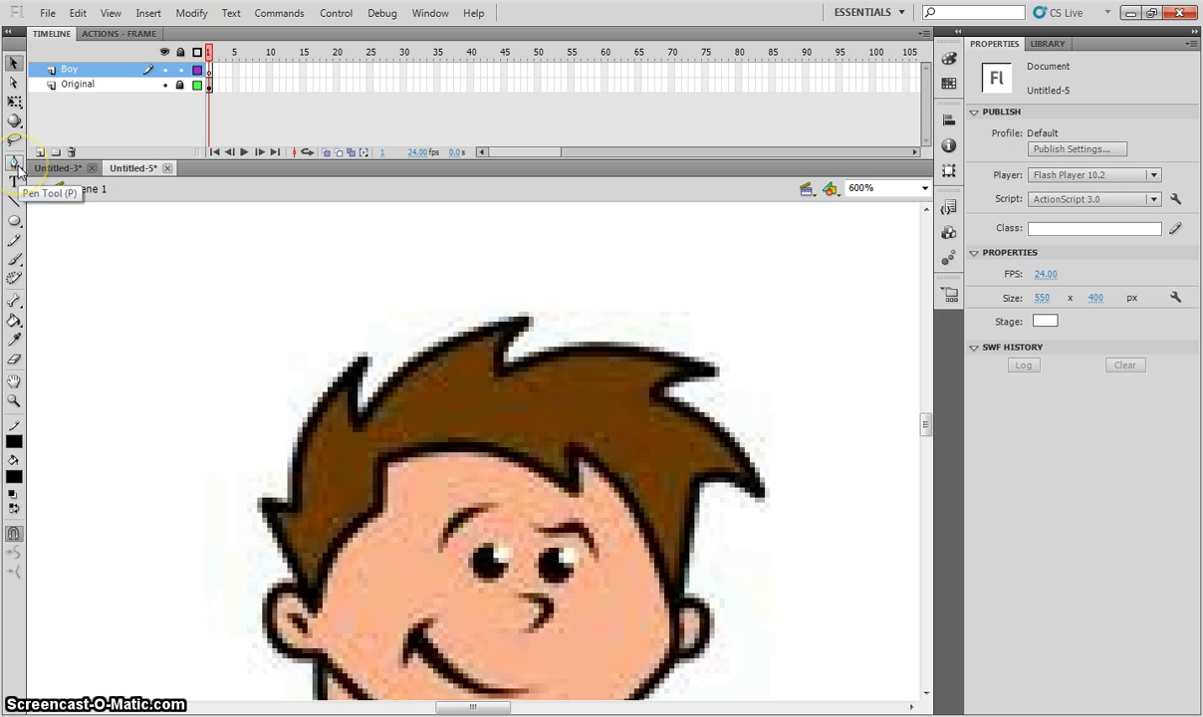
{"action": "left_click", "coordinate": [13, 203]}
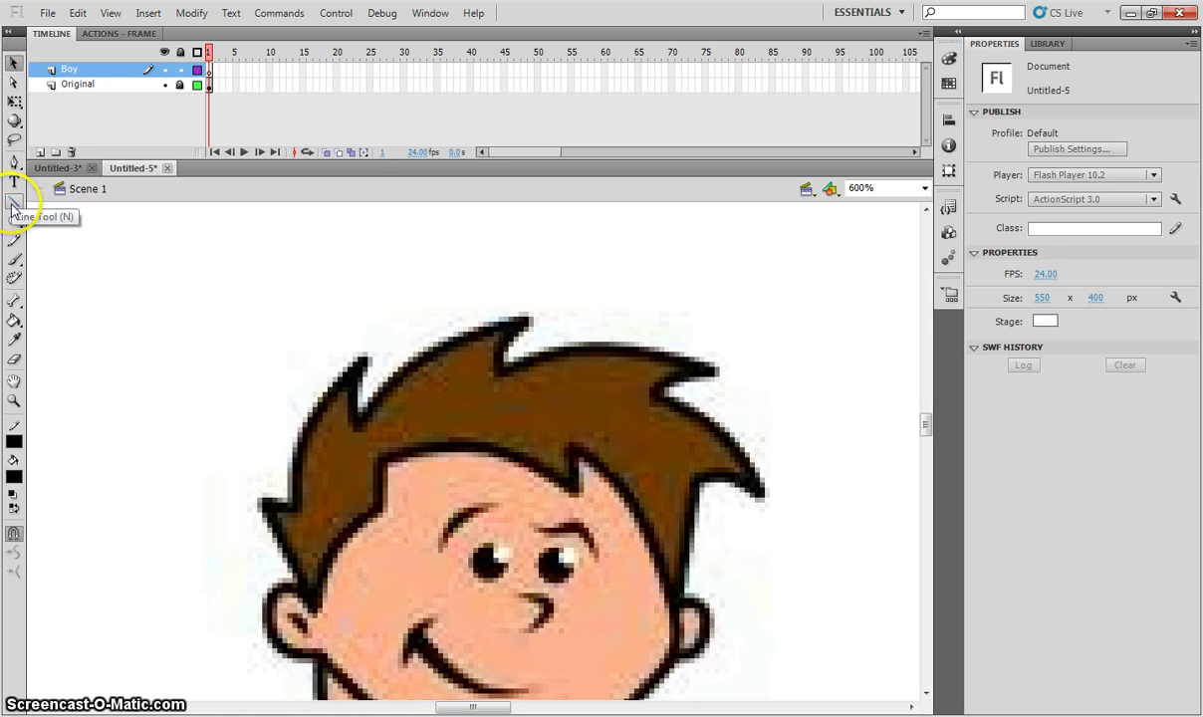
Step: Set the Line tool's stroke colour to bright green #00FF00
{"action": "left_click", "coordinate": [12, 204]}
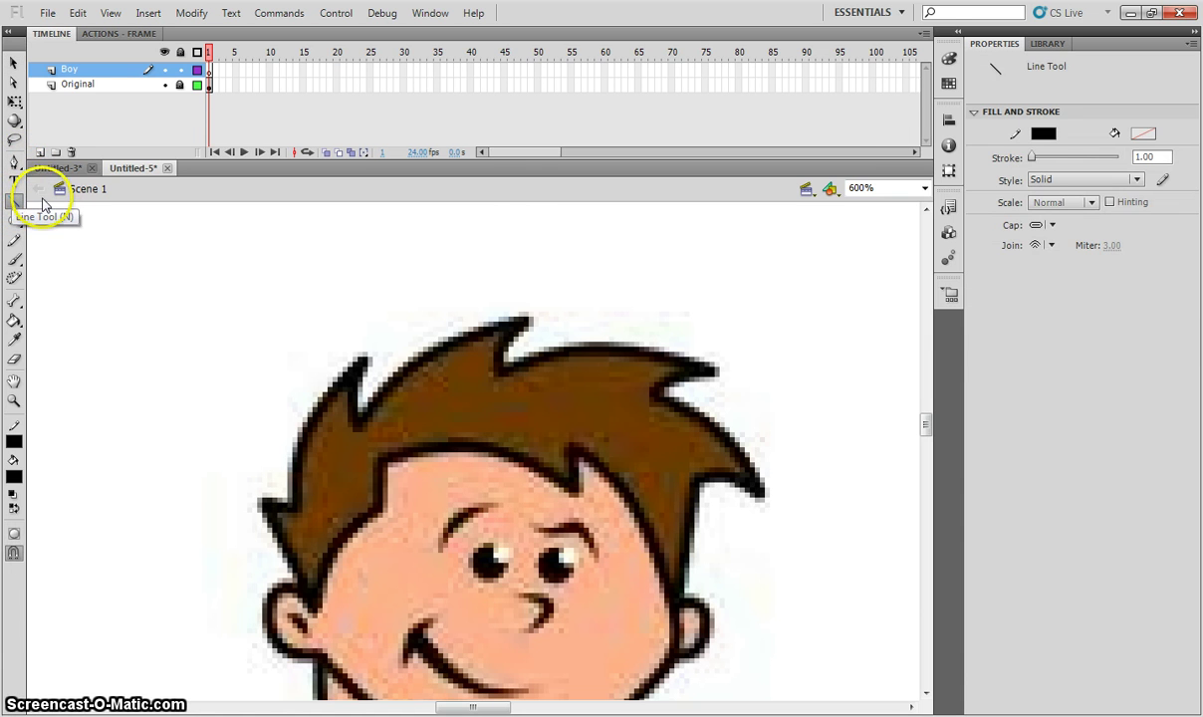
{"action": "left_click", "coordinate": [1041, 131]}
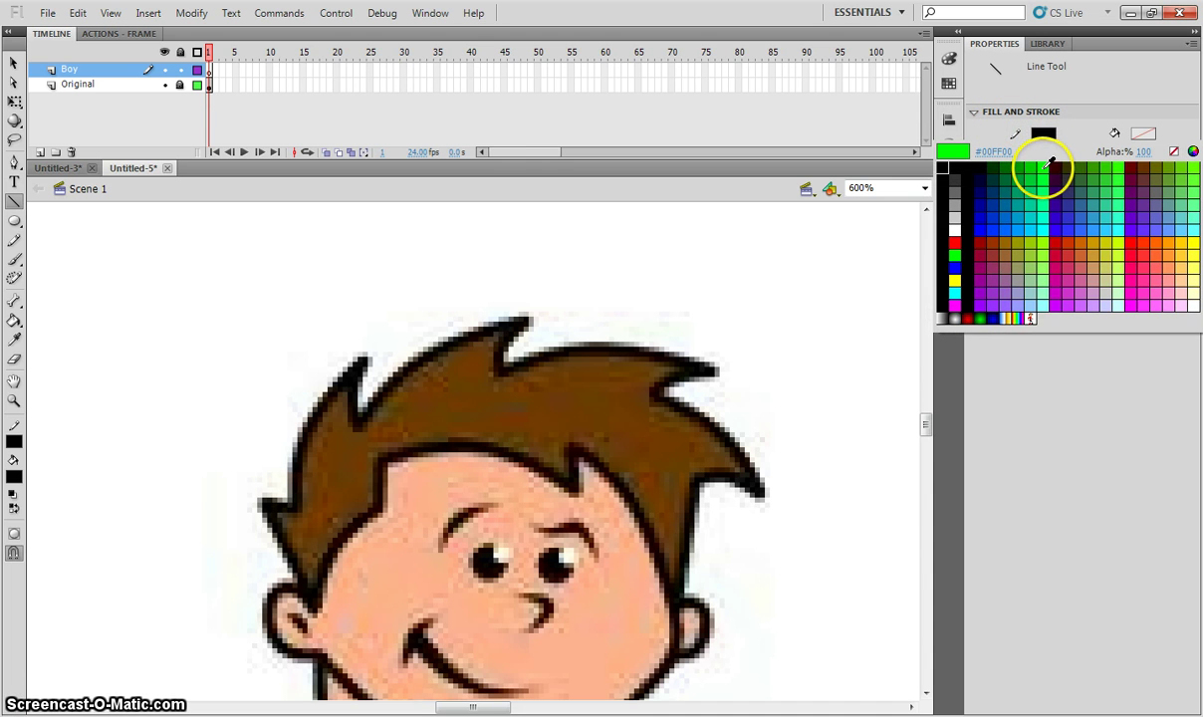
{"action": "left_click", "coordinate": [1043, 167]}
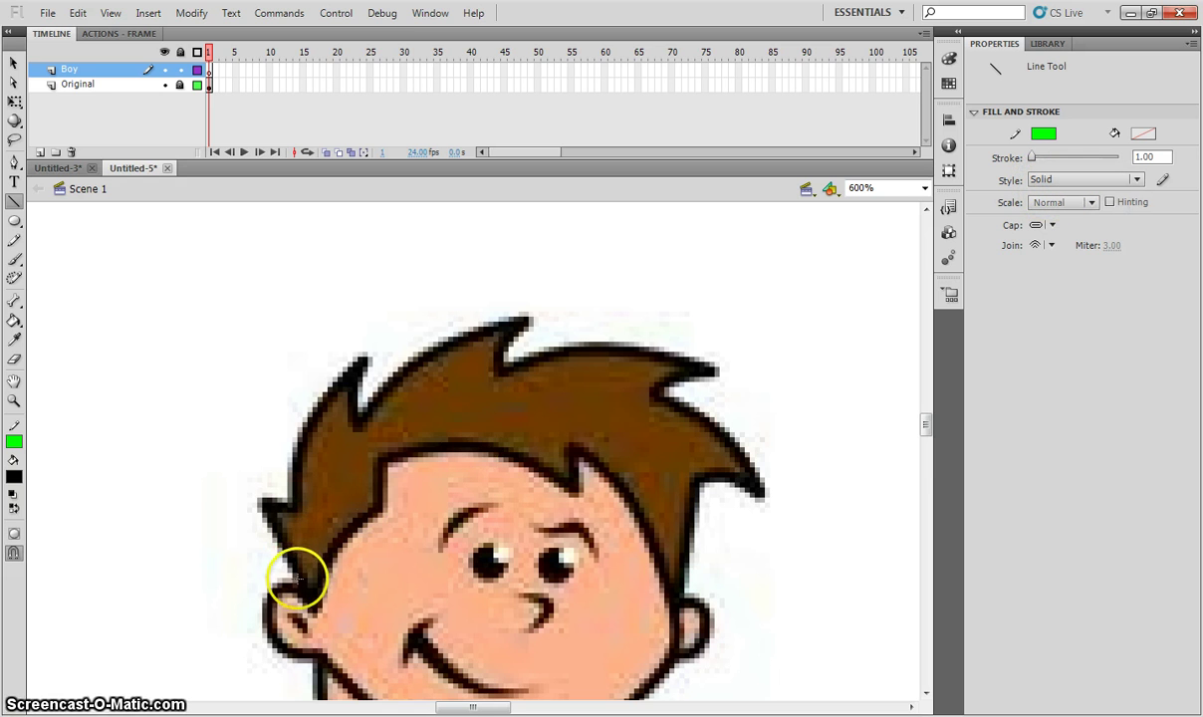
Step: Draw green lines from the ear up along the left hair spikes to their tips
{"action": "left_click_drag", "start_coordinate": [260, 500], "coordinate": [260, 500]}
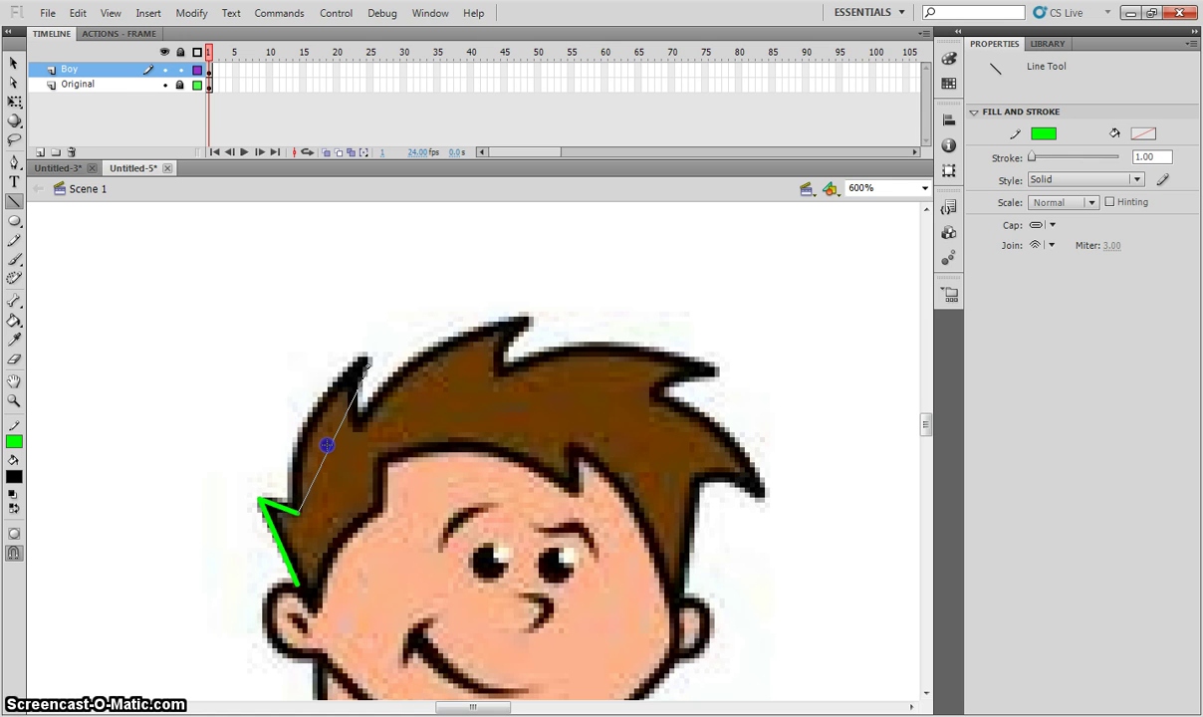
{"action": "mouse_move", "coordinate": [326, 445]}
{"action": "left_mouse_down"}
{"action": "mouse_move", "coordinate": [367, 354]}
{"action": "mouse_move", "coordinate": [344, 423]}
{"action": "mouse_move", "coordinate": [316, 404]}
{"action": "left_mouse_up"}
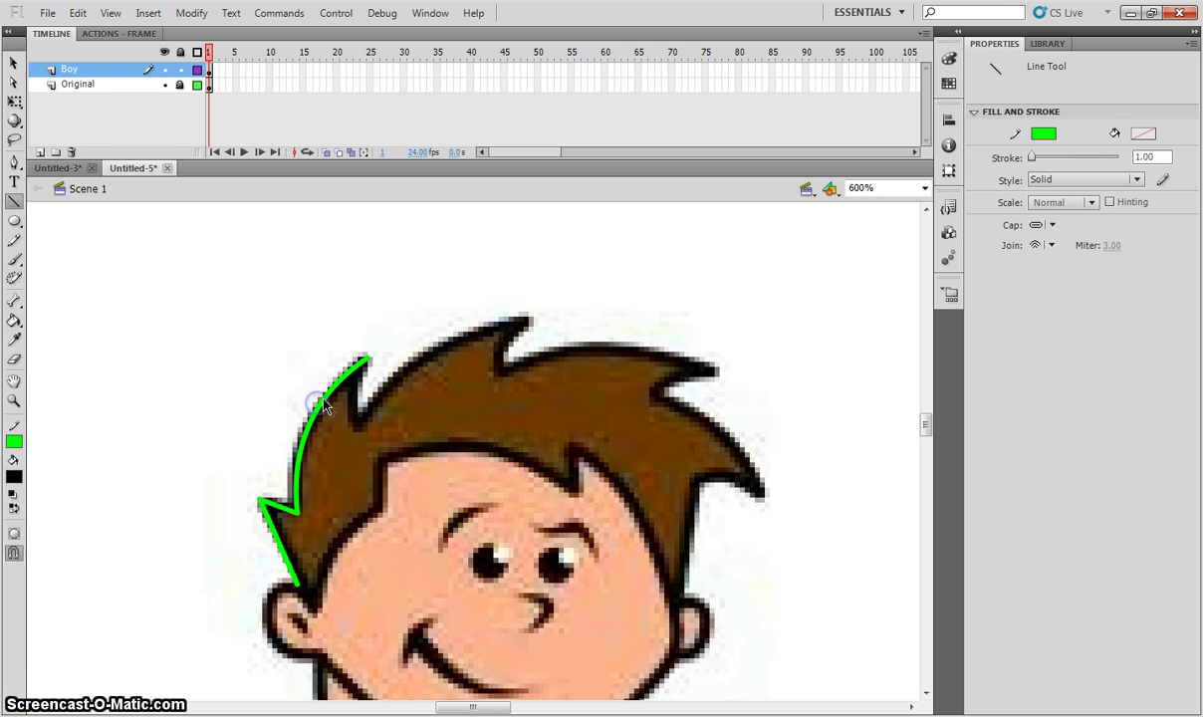
{"action": "left_click", "coordinate": [354, 417]}
{"action": "left_click_drag", "start_coordinate": [365, 361], "coordinate": [368, 358]}
{"action": "left_click_drag", "start_coordinate": [357, 427], "coordinate": [526, 321]}
{"action": "left_click", "coordinate": [452, 359]}
Step: Bend the straight hair lines into curves that follow the spike outlines
{"action": "left_click_drag", "start_coordinate": [451, 370], "coordinate": [443, 344]}
{"action": "mouse_move", "coordinate": [356, 425]}
{"action": "left_mouse_down"}
{"action": "mouse_move", "coordinate": [344, 394]}
{"action": "mouse_move", "coordinate": [361, 392]}
{"action": "left_mouse_up"}
{"action": "left_click", "coordinate": [476, 382]}
{"action": "left_click", "coordinate": [338, 347]}
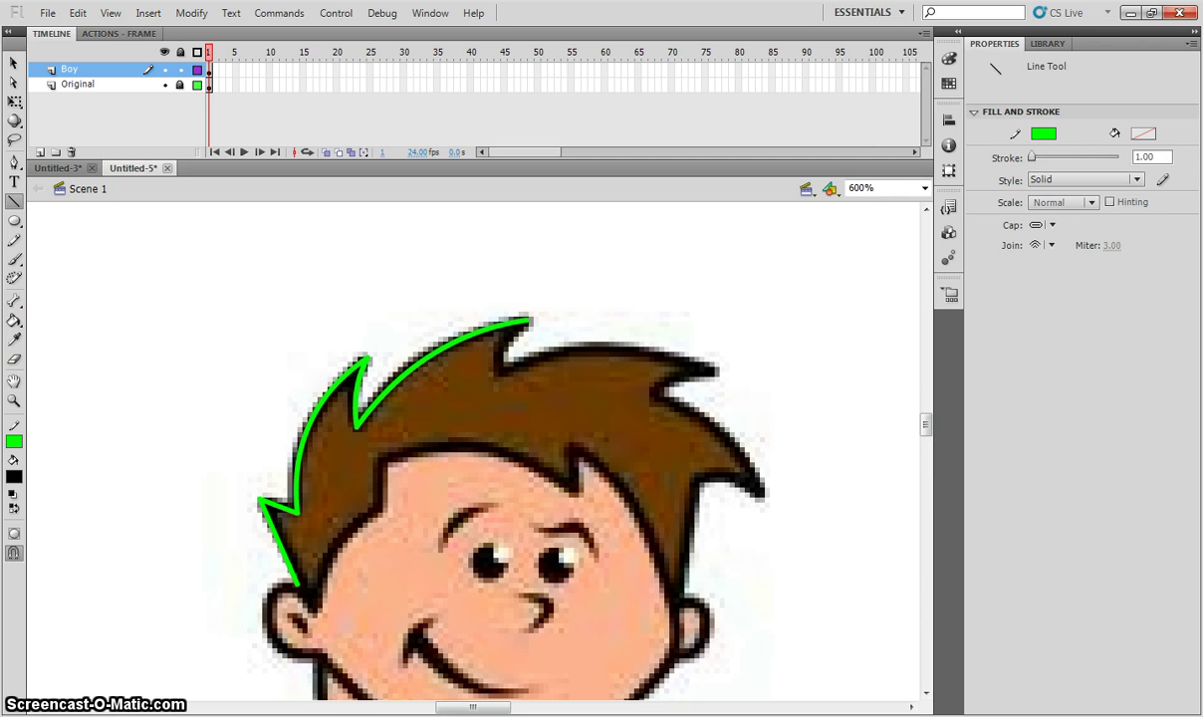
Step: Return to the Untitled-3 document with the coloured boy and zoom in on the shirt
{"action": "left_click", "coordinate": [13, 319]}
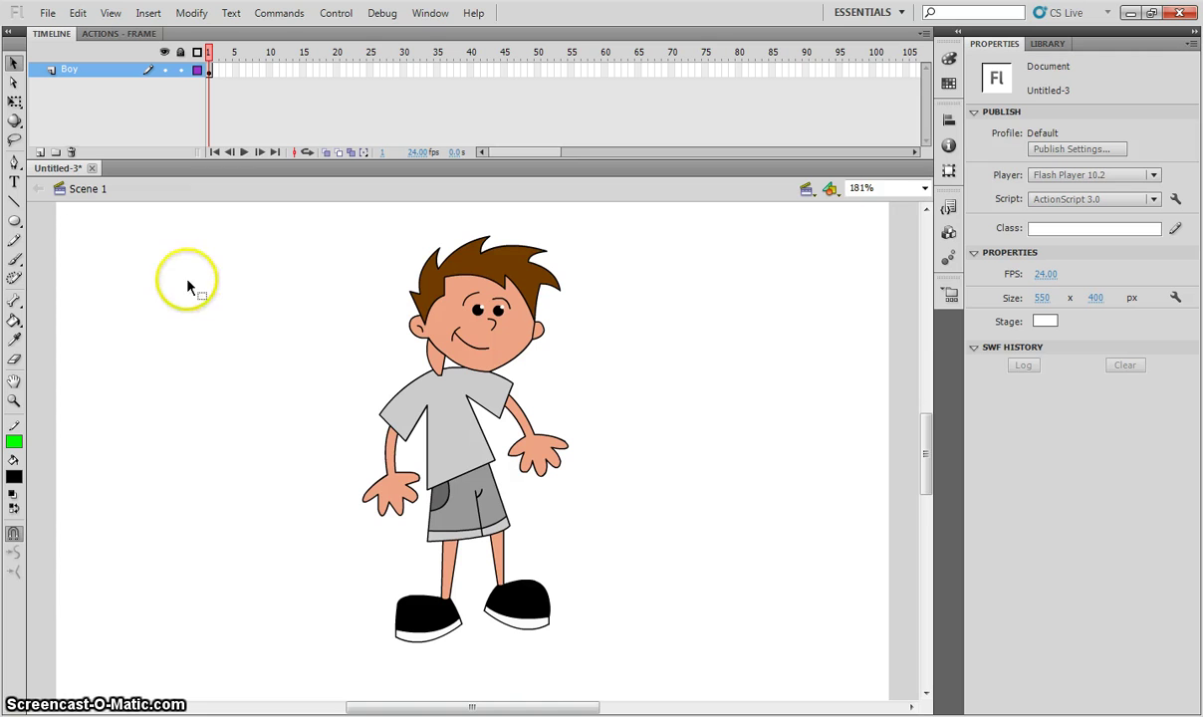
{"action": "left_click", "coordinate": [502, 525]}
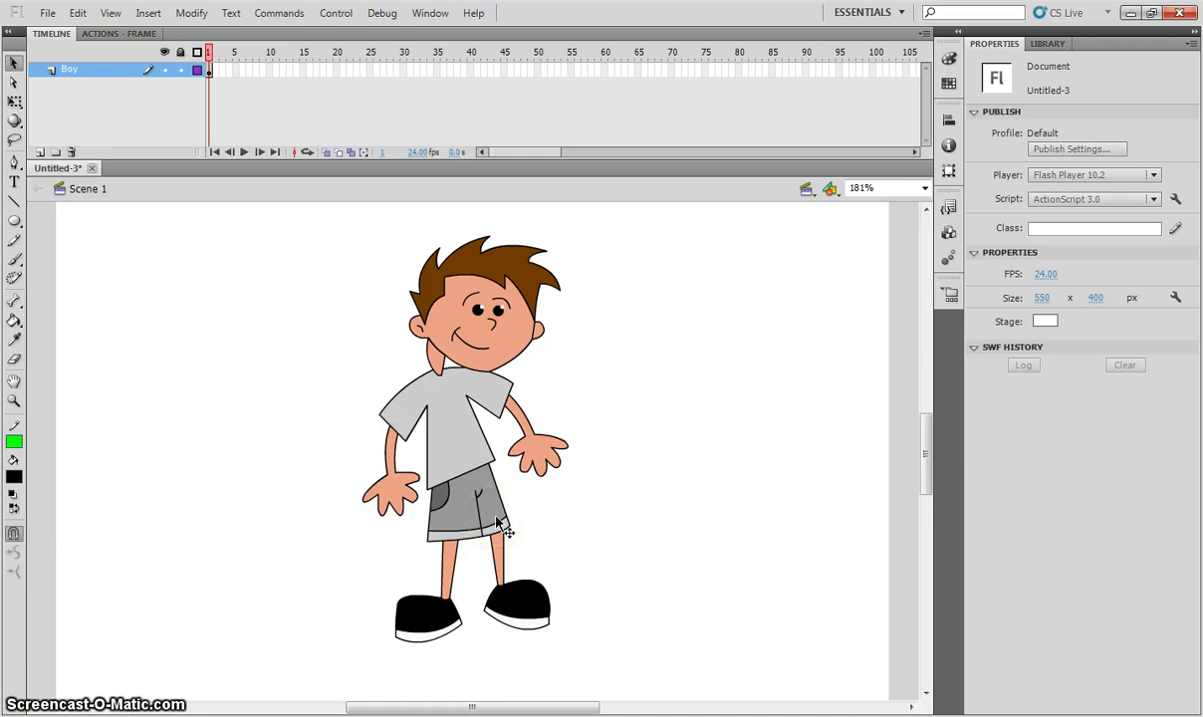
{"action": "key", "text": "ctrl+equal"}
{"action": "key", "text": "ctrl+equal"}
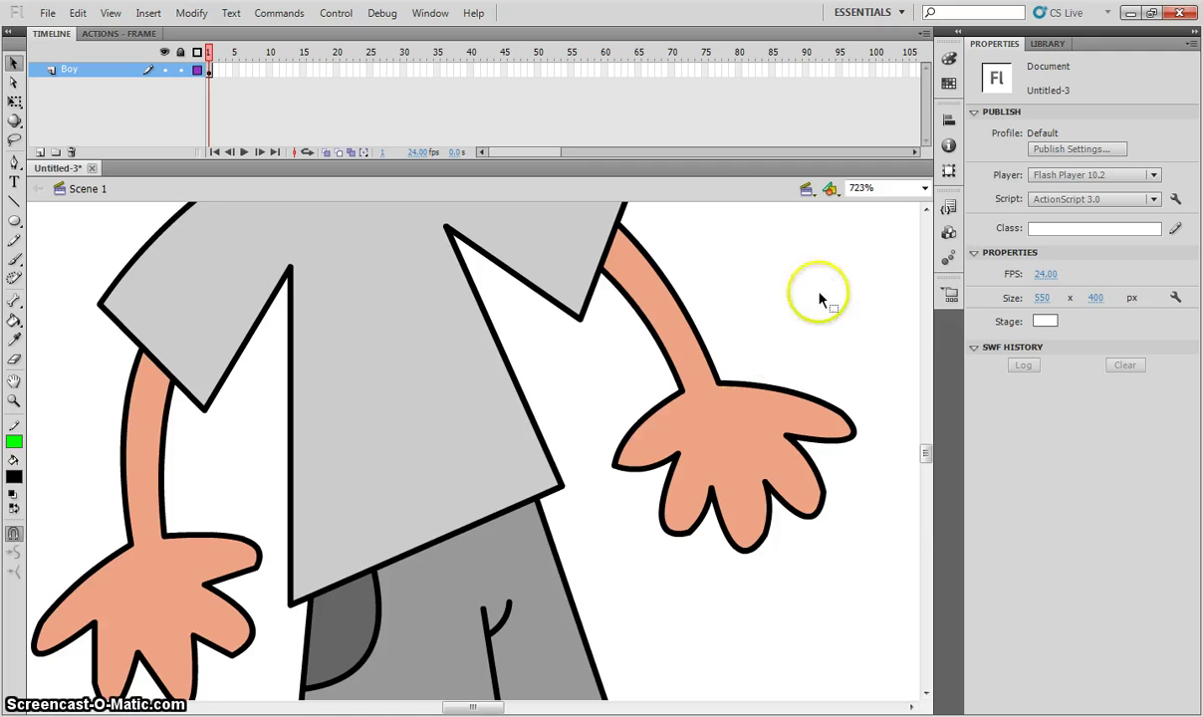
Step: Shift-select the shirt's outline strokes from the upper left, neck and shoulder to the bottom hem
{"action": "left_click", "coordinate": [925, 209]}
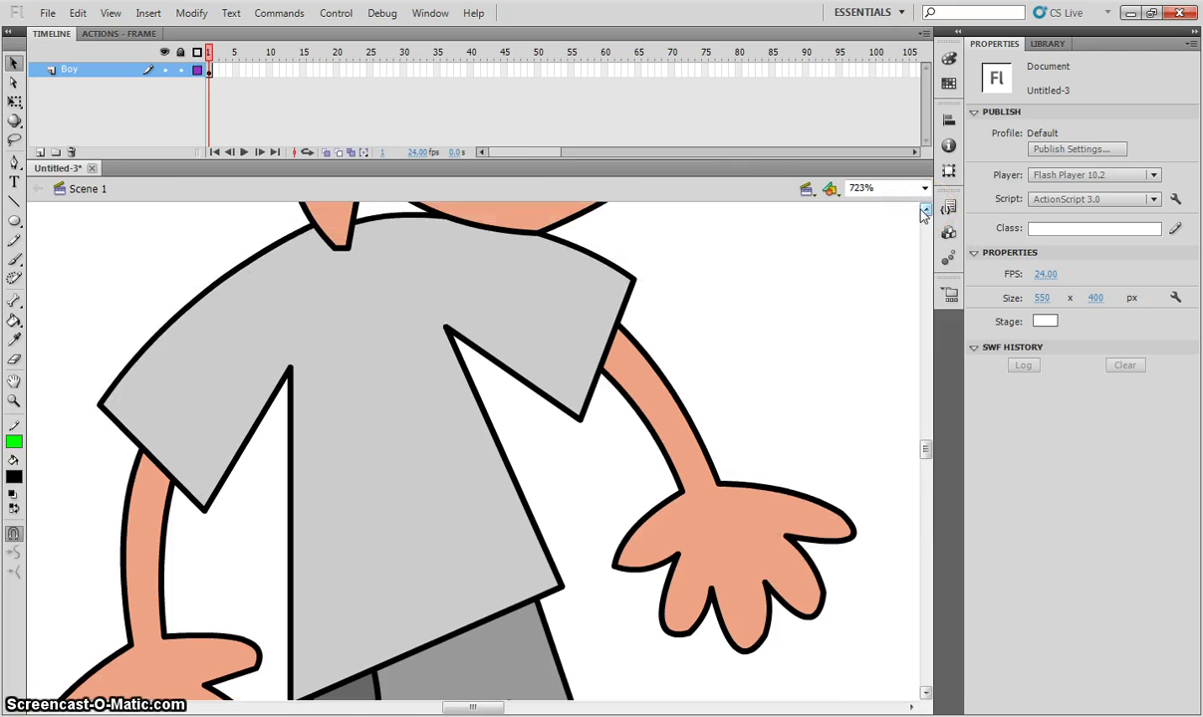
{"action": "left_click", "coordinate": [198, 298]}
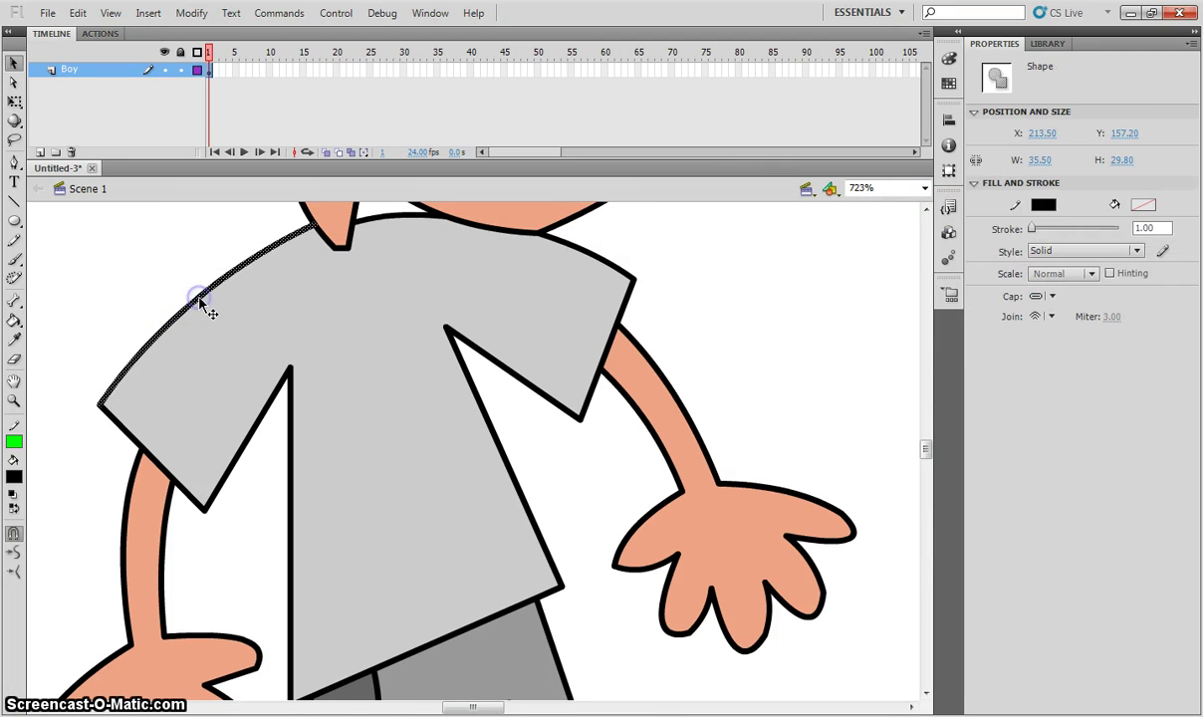
{"action": "left_click", "coordinate": [322, 235], "text": "shift"}
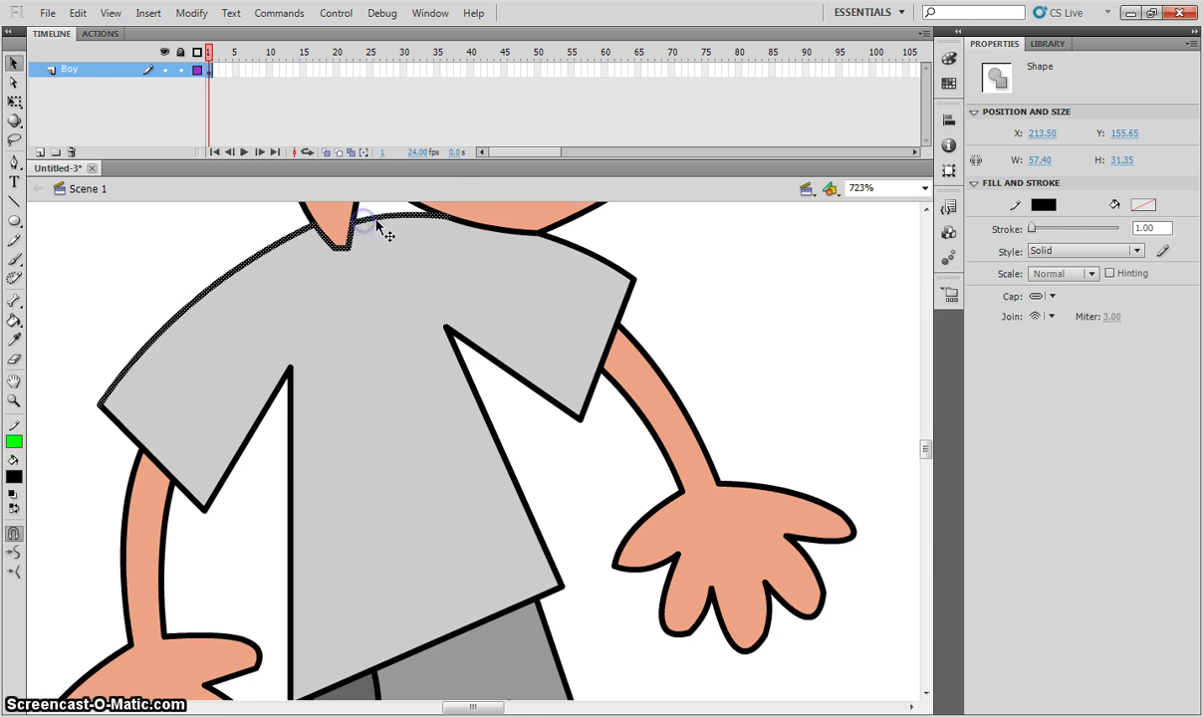
{"action": "left_click", "coordinate": [477, 225], "text": "shift"}
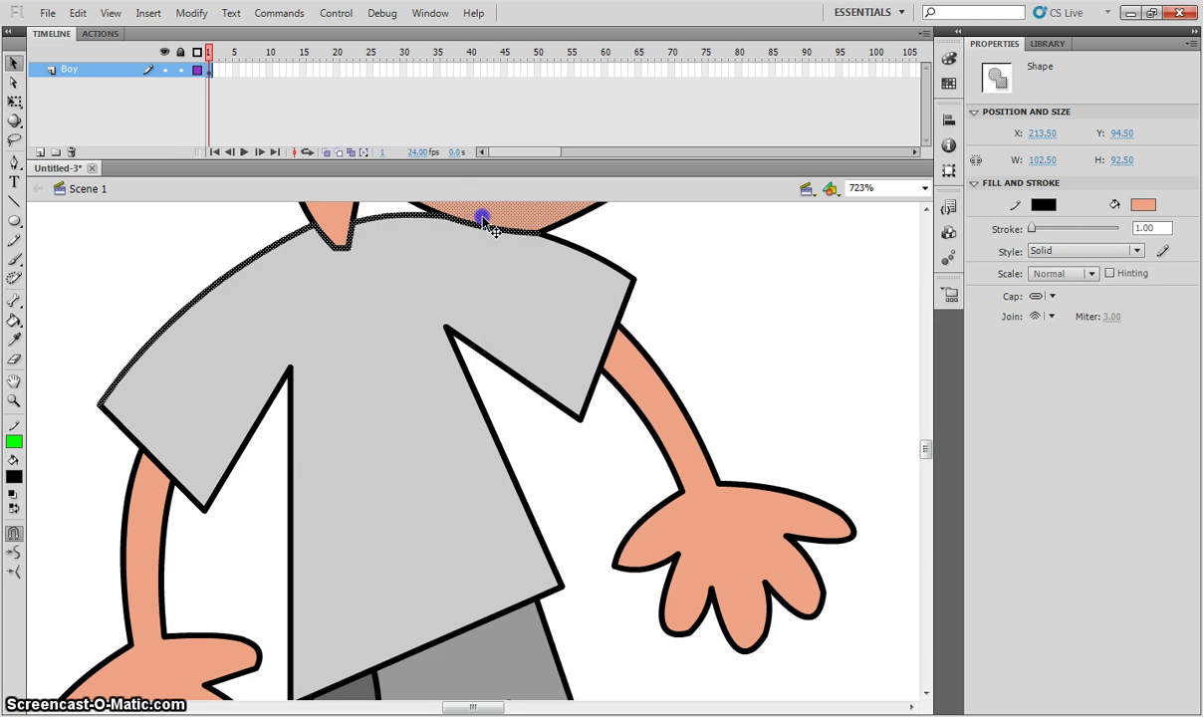
{"action": "left_click", "coordinate": [478, 225], "text": "shift"}
{"action": "left_click", "coordinate": [566, 245], "text": "shift"}
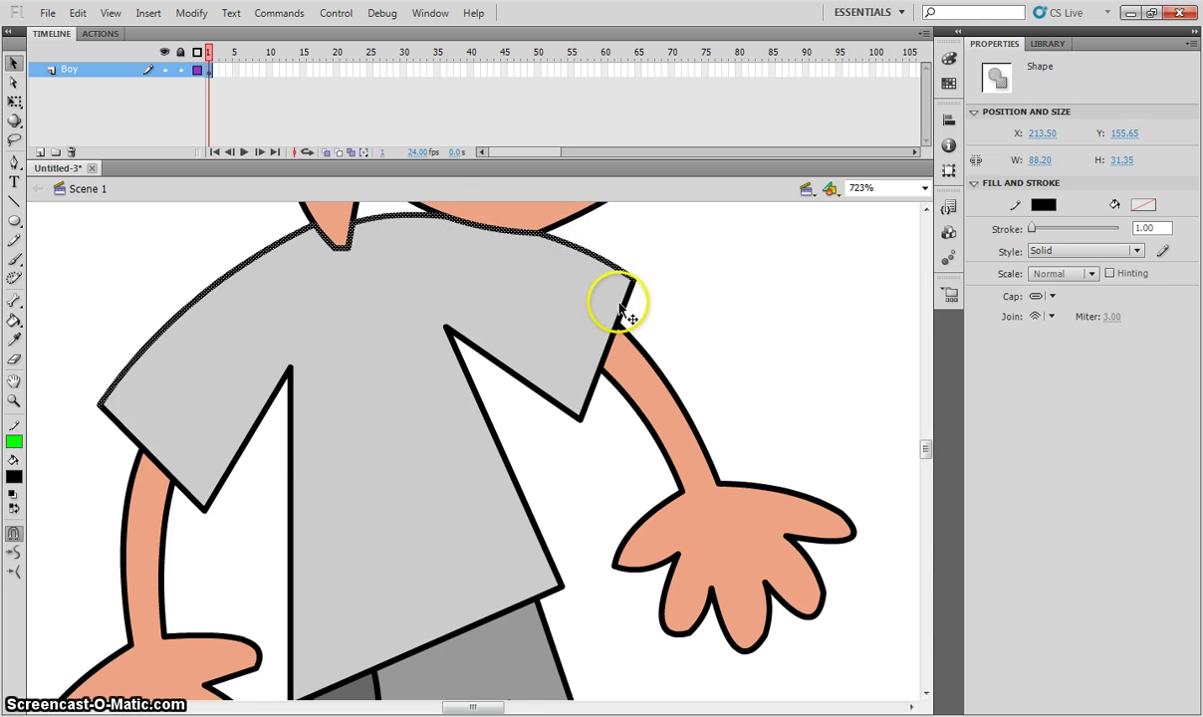
{"action": "left_click", "coordinate": [567, 408], "text": "shift"}
{"action": "left_click", "coordinate": [485, 414], "text": "shift"}
{"action": "left_click", "coordinate": [538, 605], "text": "shift"}
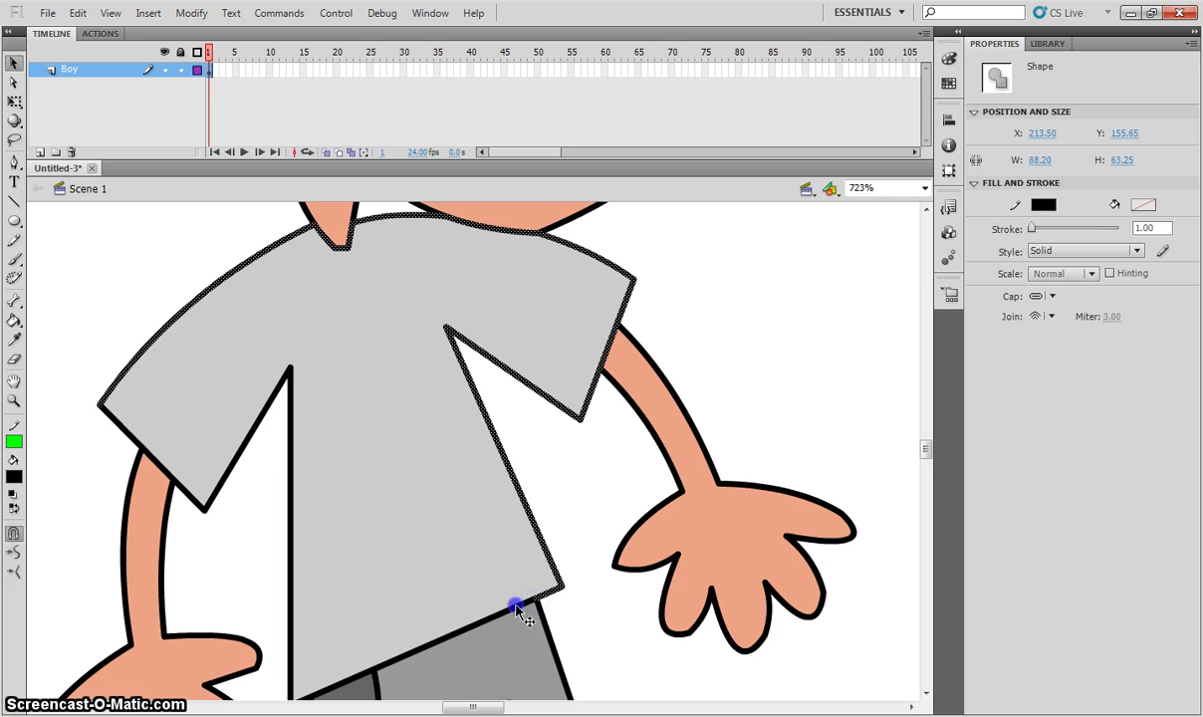
{"action": "left_click", "coordinate": [337, 669], "text": "shift"}
{"action": "left_click", "coordinate": [334, 675], "text": "shift"}
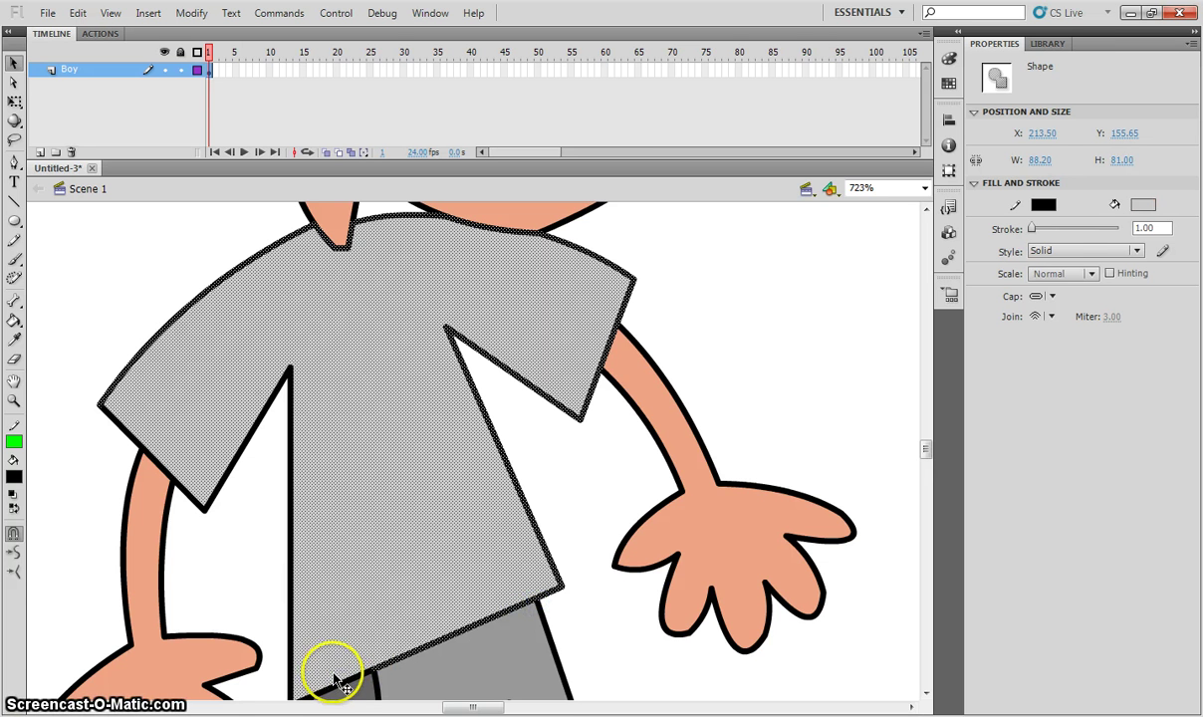
{"action": "left_click", "coordinate": [336, 663], "text": "shift"}
Step: Add the shirt's left-side and sleeve edges plus its grey fill to the selection
{"action": "scroll", "coordinate": [309, 648], "scroll_direction": "down", "scroll_amount": 3}
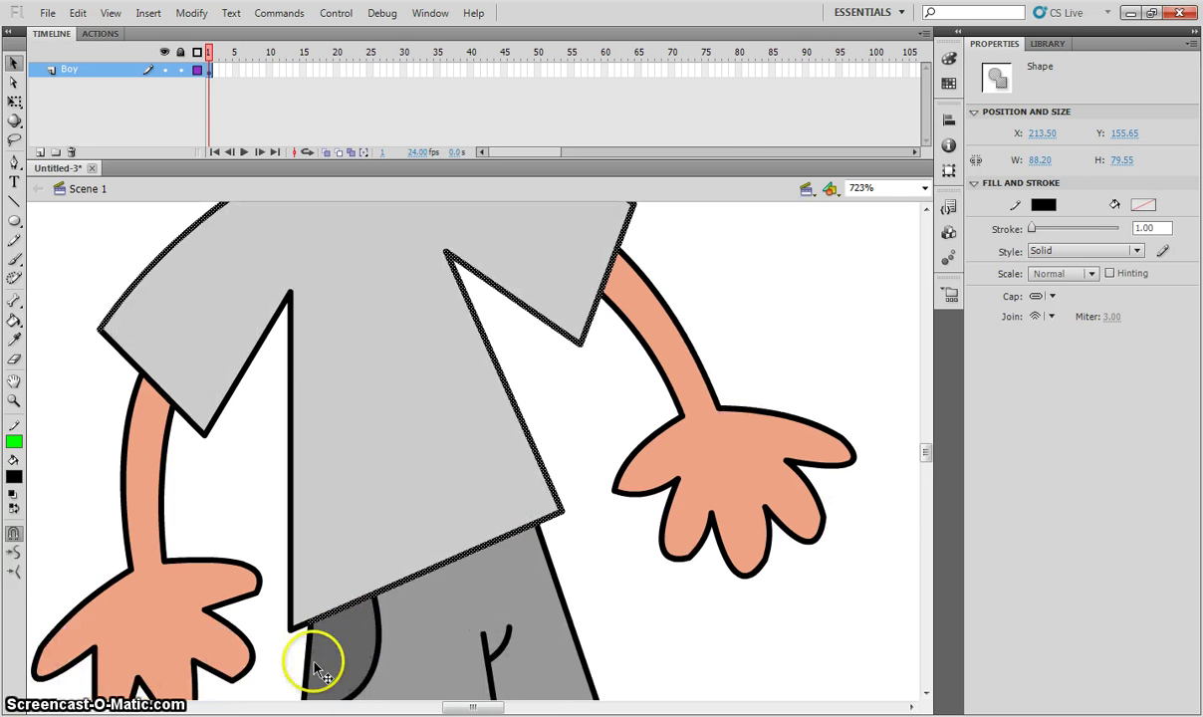
{"action": "left_click", "coordinate": [292, 494], "text": "shift"}
{"action": "left_click", "coordinate": [269, 329], "text": "shift"}
{"action": "left_click", "coordinate": [174, 397], "text": "shift"}
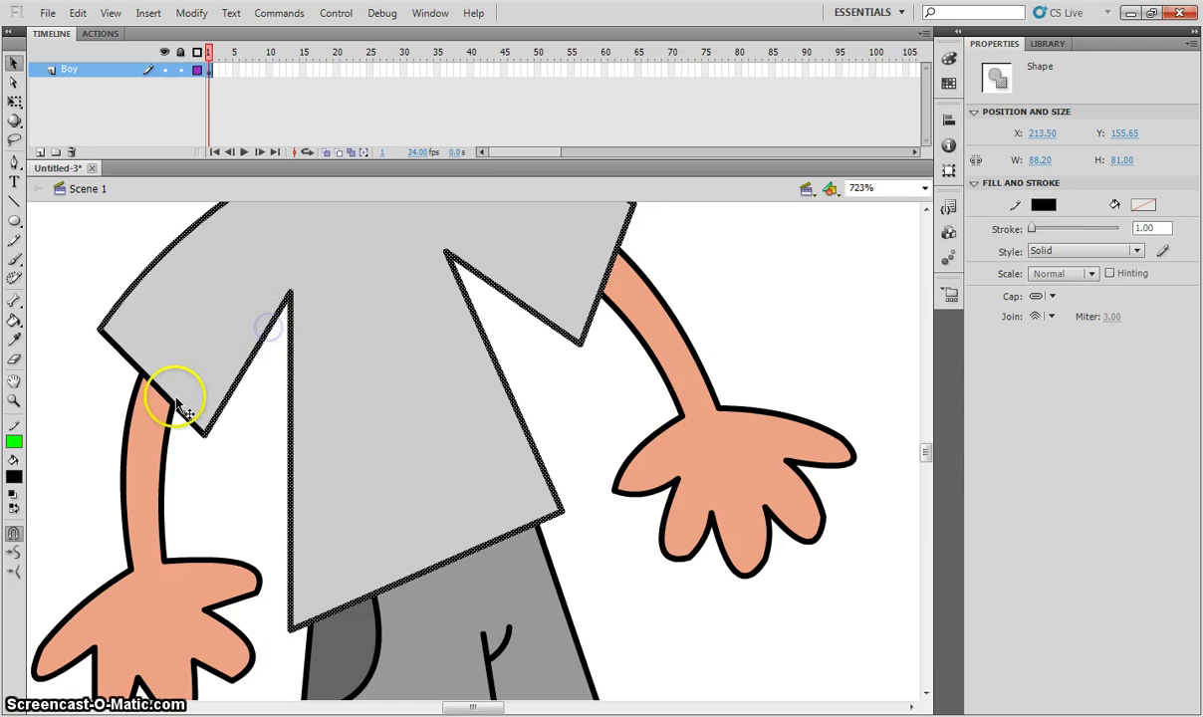
{"action": "left_click", "coordinate": [128, 355]}
{"action": "left_click", "coordinate": [319, 383]}
{"action": "scroll", "coordinate": [390, 335], "scroll_direction": "up", "scroll_amount": 3}
{"action": "double_click", "coordinate": [376, 397]}
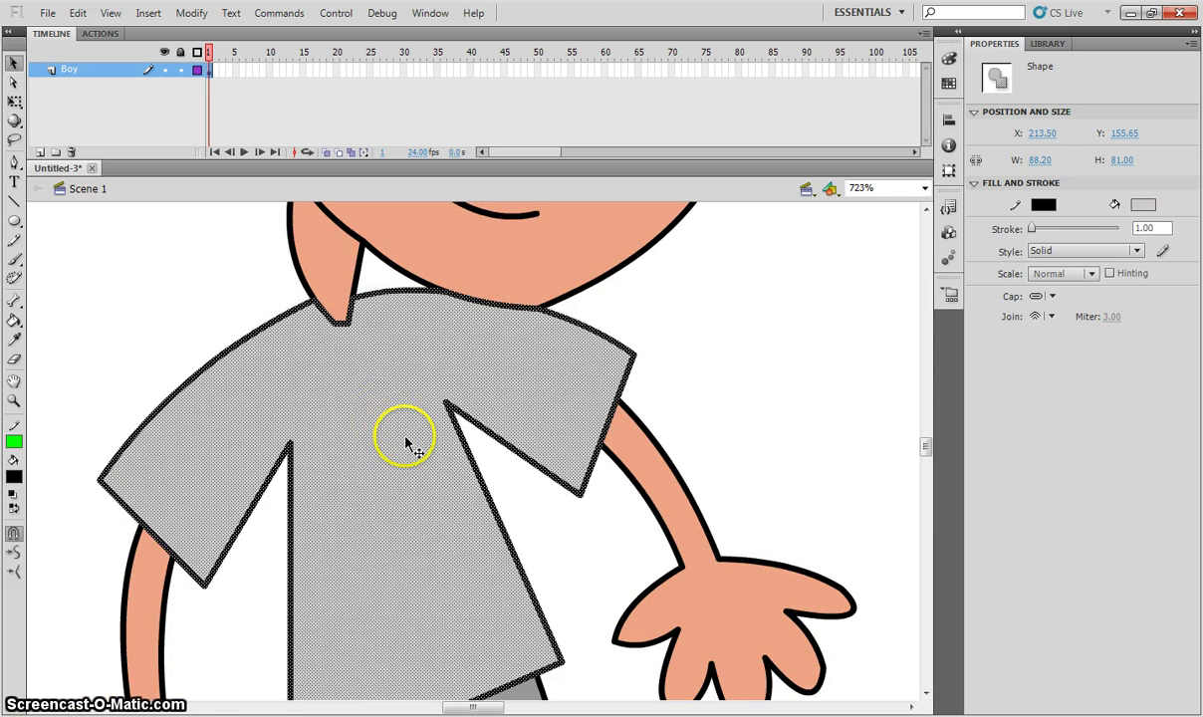
{"action": "key", "text": "ctrl+minus"}
{"action": "key", "text": "ctrl+minus"}
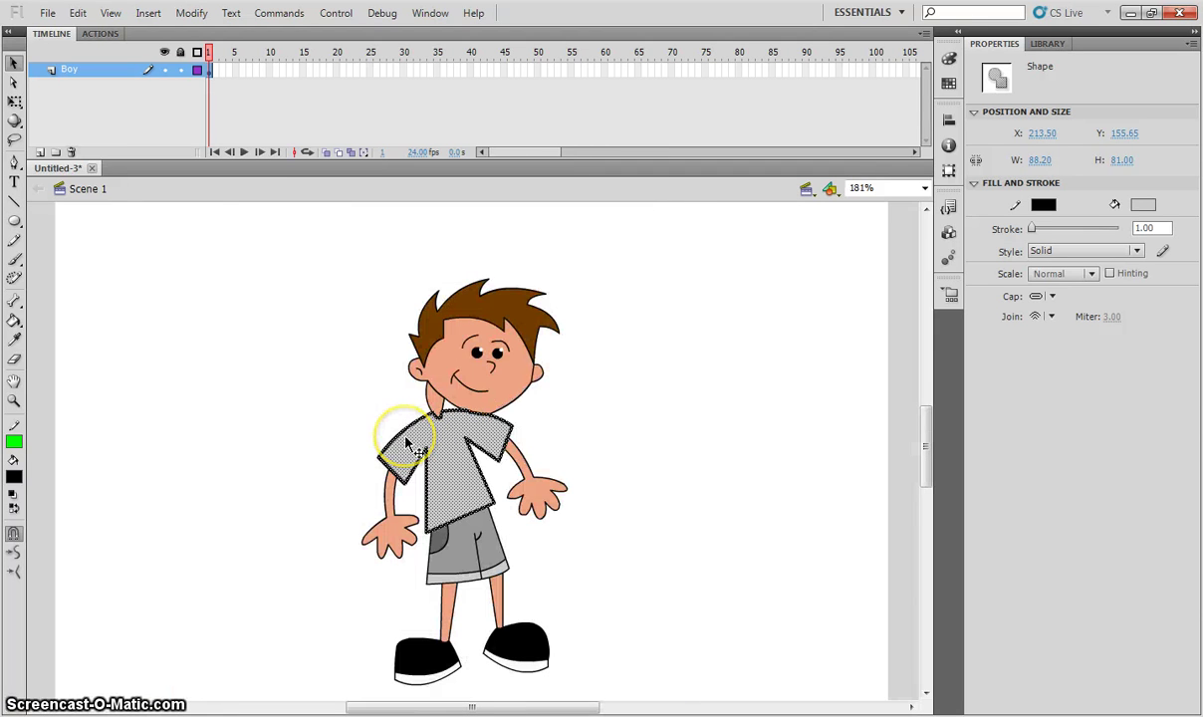
Step: Copy the selected shirt and add a new layer named Clothes above Boy
{"action": "left_click", "coordinate": [78, 14]}
{"action": "left_click", "coordinate": [110, 92]}
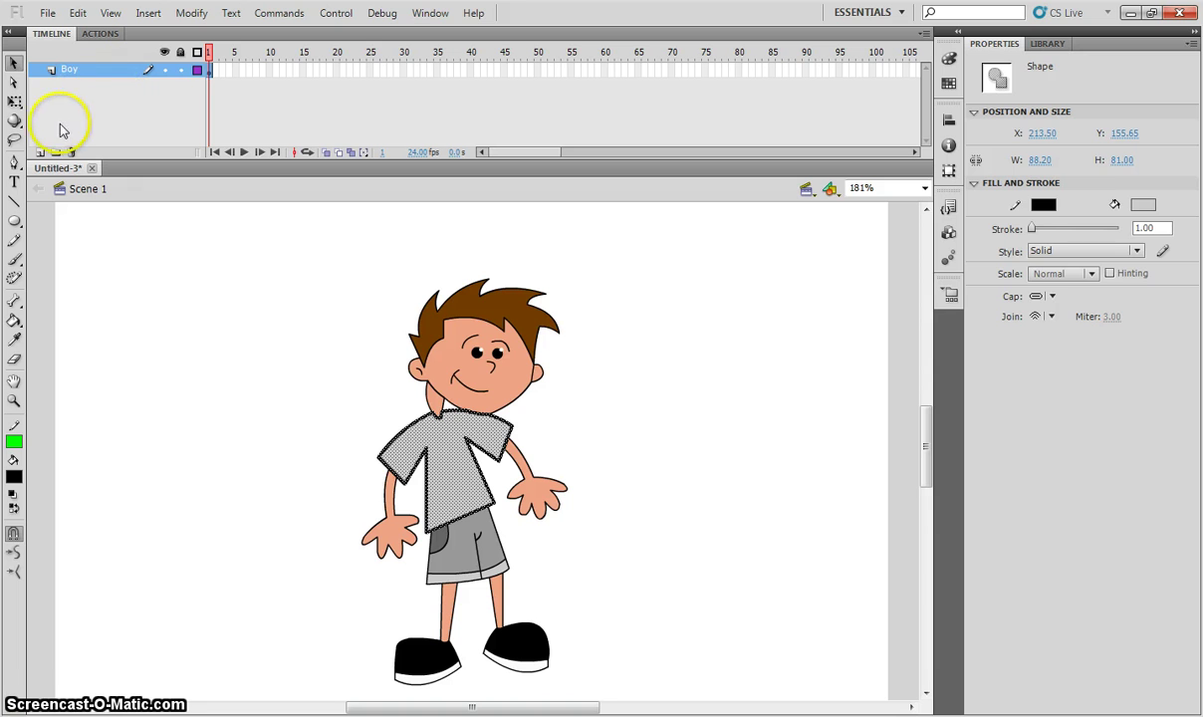
{"action": "left_click", "coordinate": [40, 151]}
{"action": "double_click", "coordinate": [77, 69]}
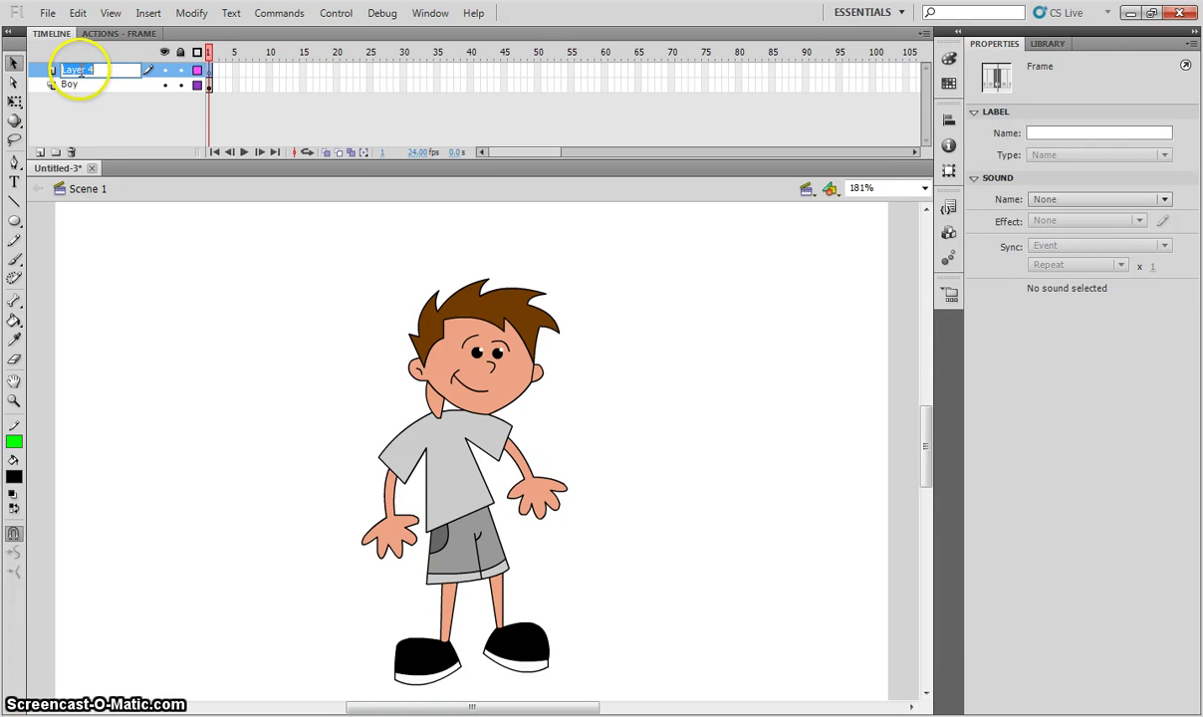
{"action": "type", "text": "Clothes"}
{"action": "key", "text": "Return"}
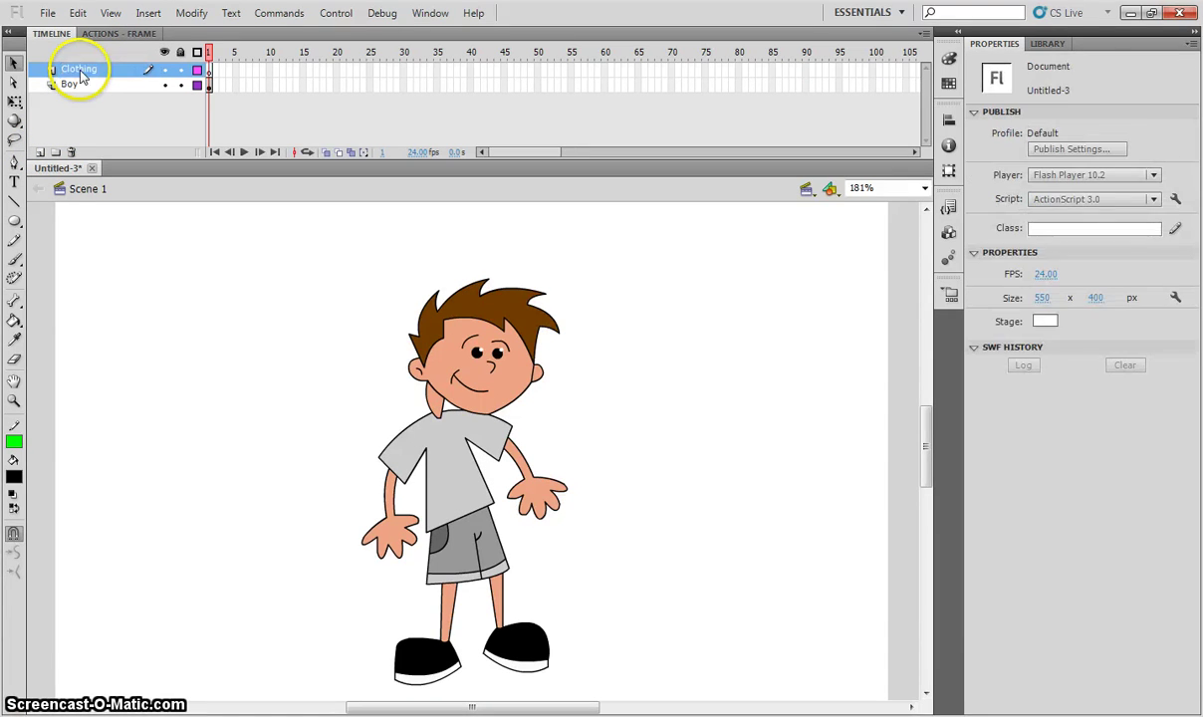
Step: Paste the shirt in the centre and move it to the stage's upper left
{"action": "left_click", "coordinate": [77, 14]}
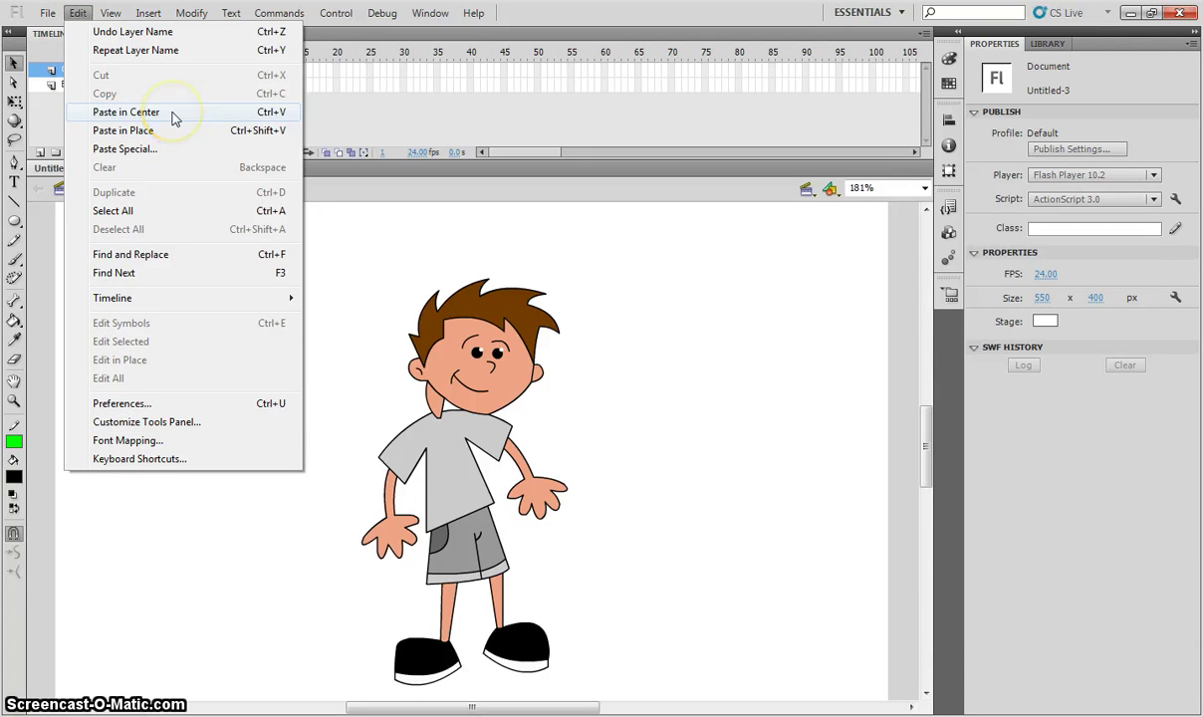
{"action": "left_click", "coordinate": [125, 111]}
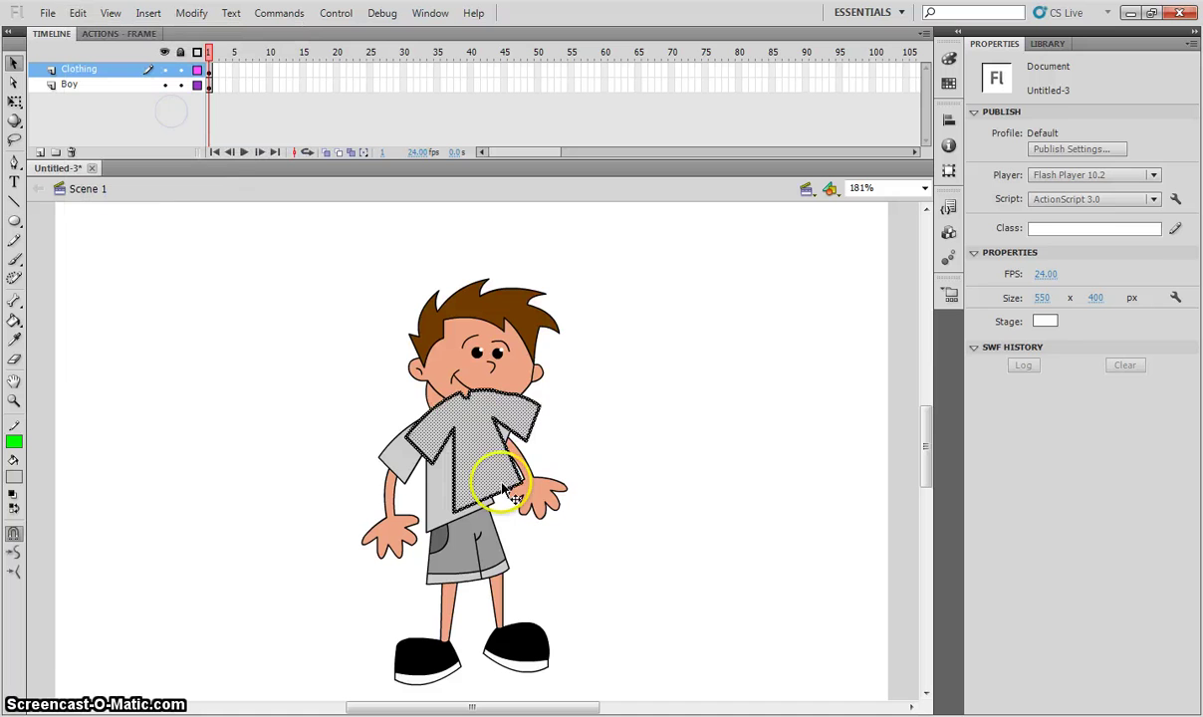
{"action": "left_click_drag", "start_coordinate": [497, 506], "coordinate": [165, 319]}
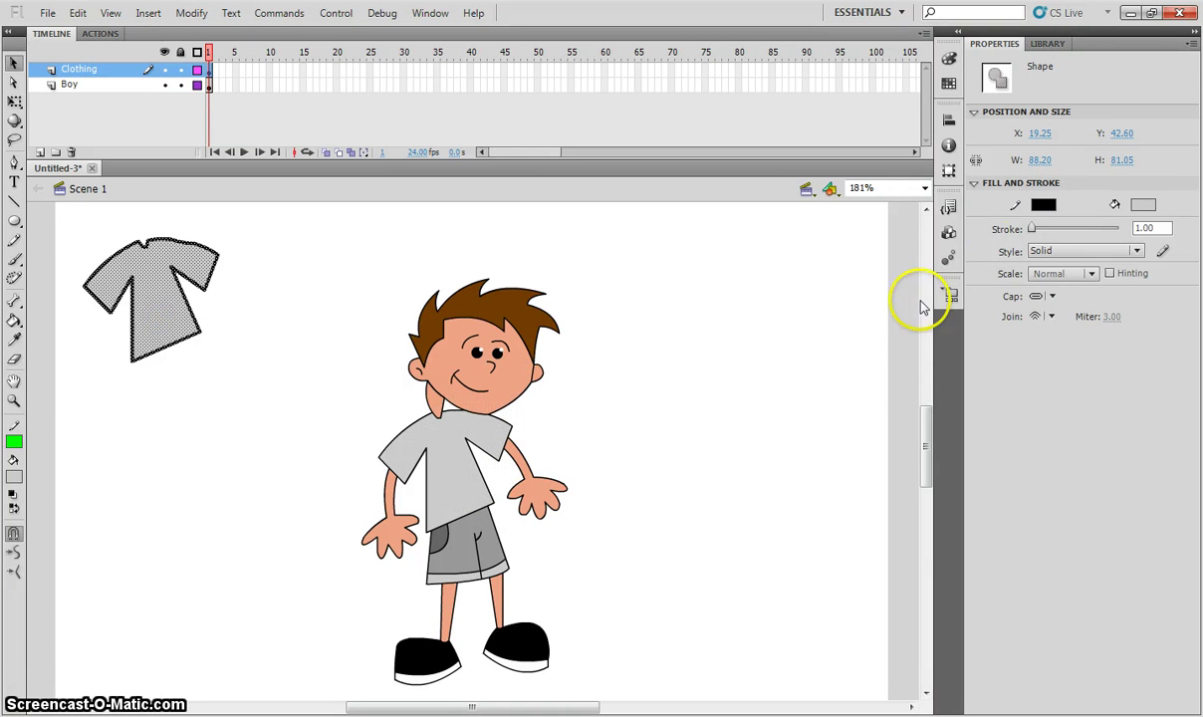
Step: Fill the shirt red, then duplicate it twice below, filling the copies green and blue
{"action": "left_click", "coordinate": [1144, 206]}
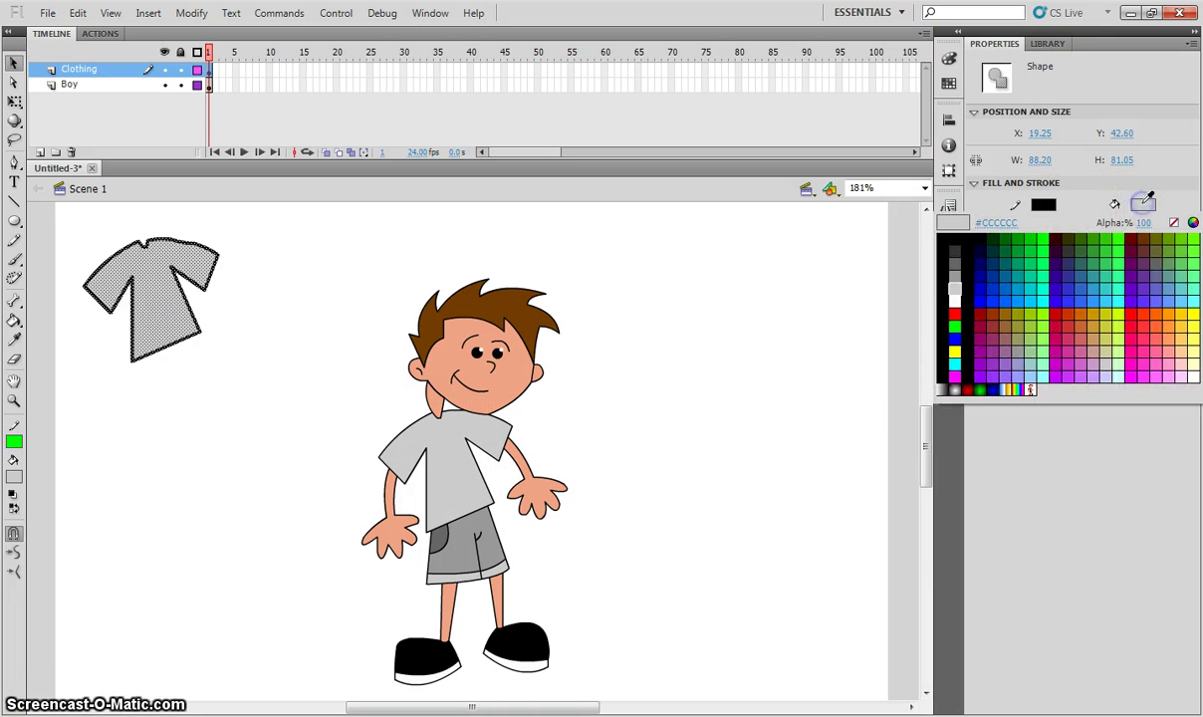
{"action": "left_click", "coordinate": [955, 313]}
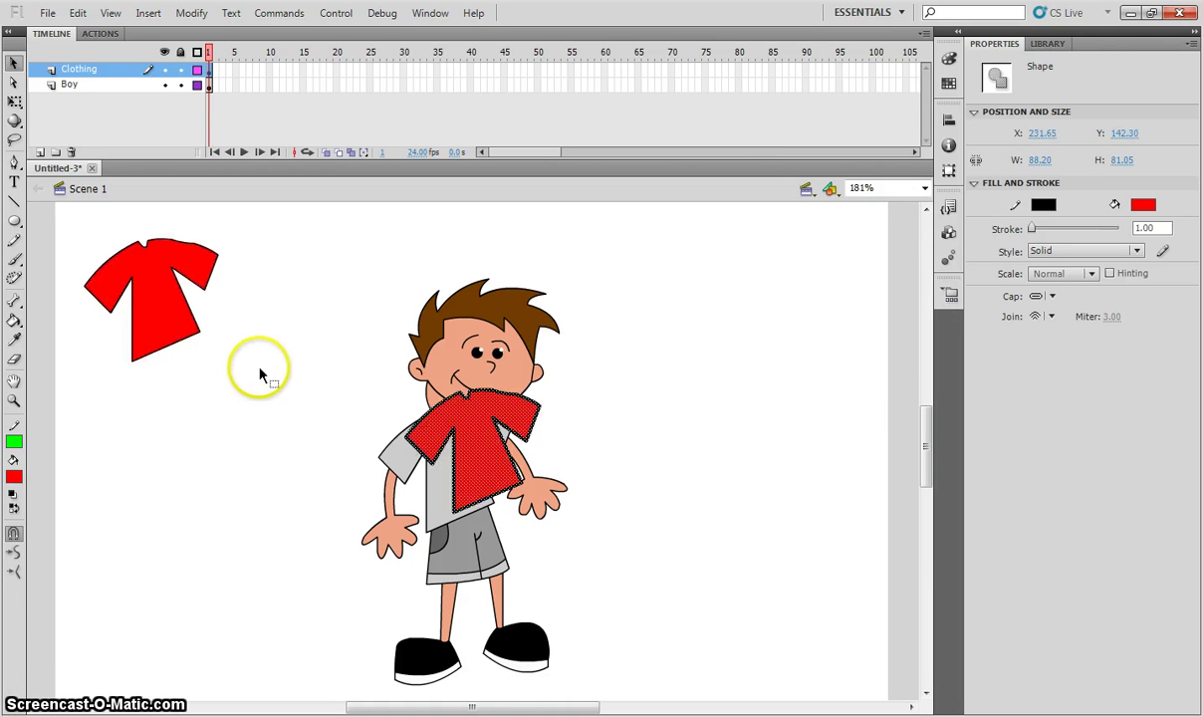
{"action": "left_click_drag", "start_coordinate": [256, 368], "coordinate": [470, 438]}
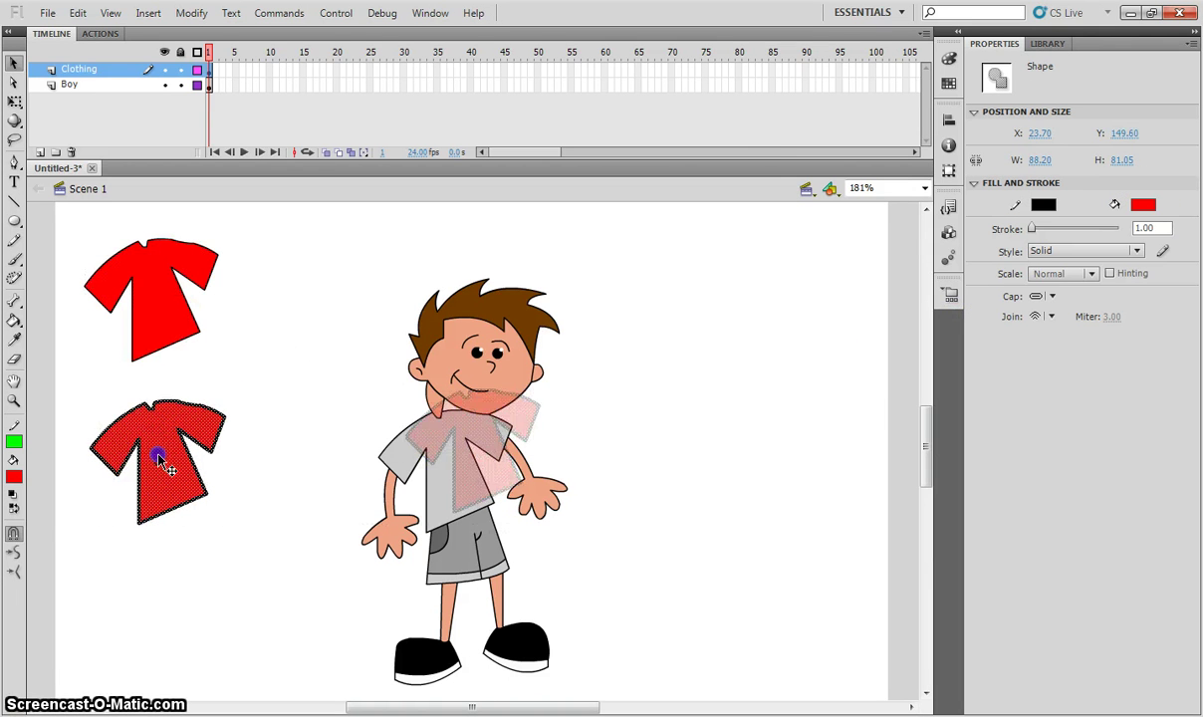
{"action": "left_click", "coordinate": [1145, 207]}
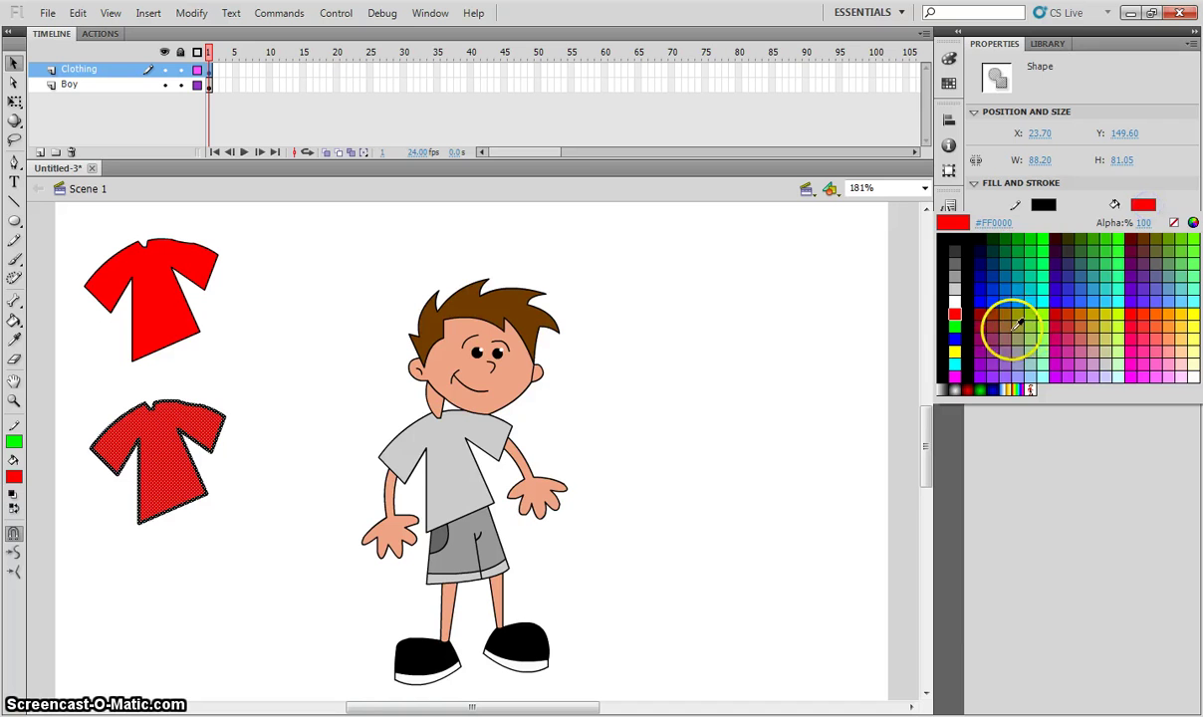
{"action": "left_click", "coordinate": [954, 329]}
{"action": "left_click", "coordinate": [773, 349]}
{"action": "left_click_drag", "start_coordinate": [157, 454], "coordinate": [164, 625]}
{"action": "left_click", "coordinate": [1144, 204]}
{"action": "left_click", "coordinate": [955, 338]}
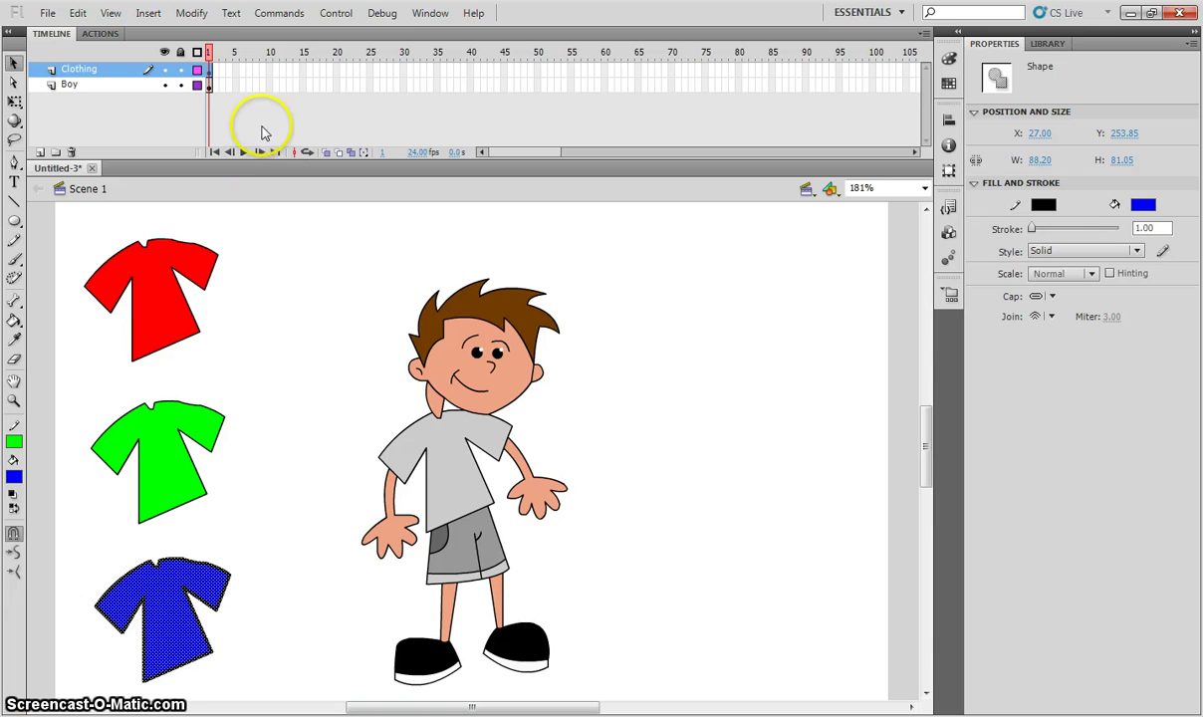
Step: Clear the selection and zoom in on the boy's shorts
{"action": "left_click", "coordinate": [309, 279]}
{"action": "left_click", "coordinate": [637, 577]}
{"action": "scroll", "coordinate": [634, 582], "scroll_direction": "down", "scroll_amount": 3}
{"action": "key", "text": "ctrl+equal"}
{"action": "key", "text": "ctrl+equal"}
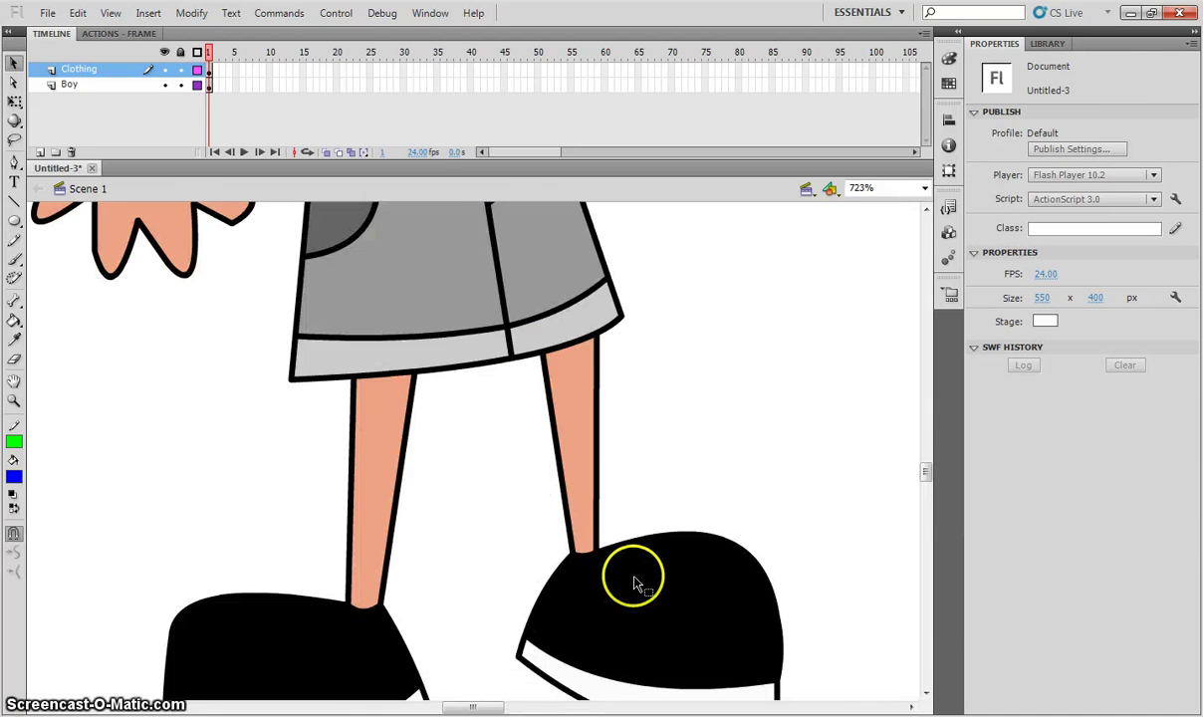
{"action": "scroll", "coordinate": [636, 577], "scroll_direction": "up", "scroll_amount": 2}
Step: Select the shorts' strokes: pocket edges, waistline, right edge, fly line, hem edges and left outline
{"action": "left_click", "coordinate": [308, 356]}
{"action": "left_click", "coordinate": [380, 322], "text": "shift"}
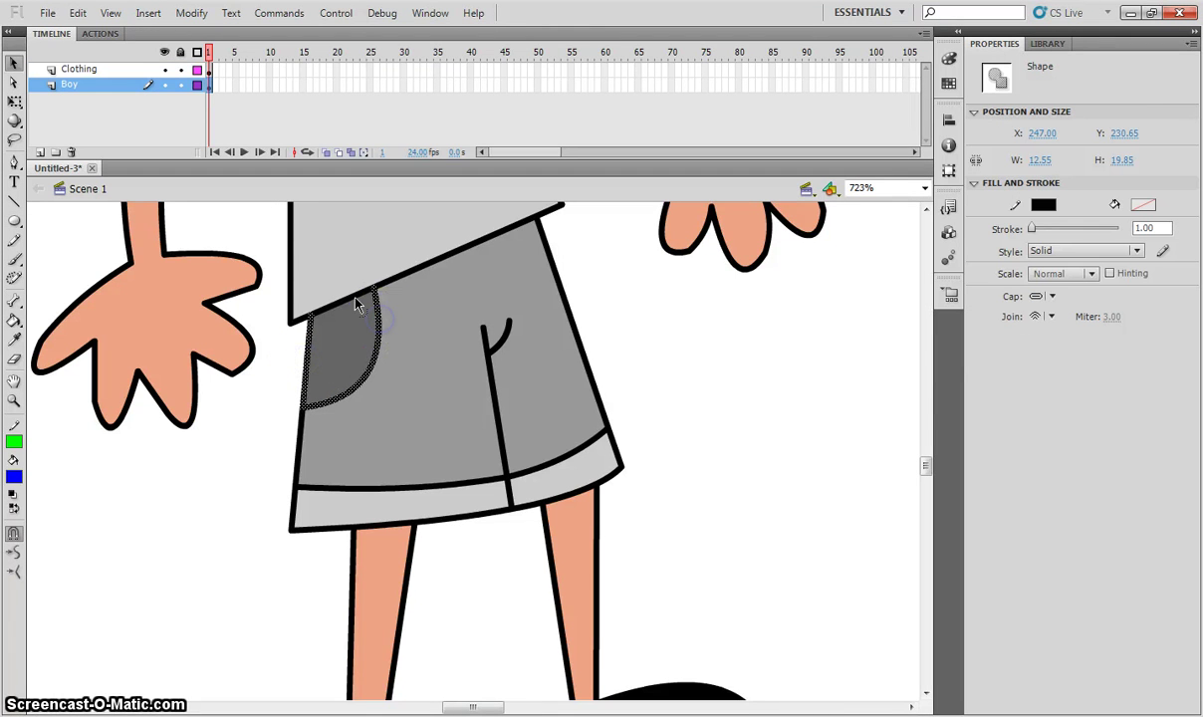
{"action": "left_click", "coordinate": [355, 299], "text": "shift"}
{"action": "left_click", "coordinate": [435, 266], "text": "shift"}
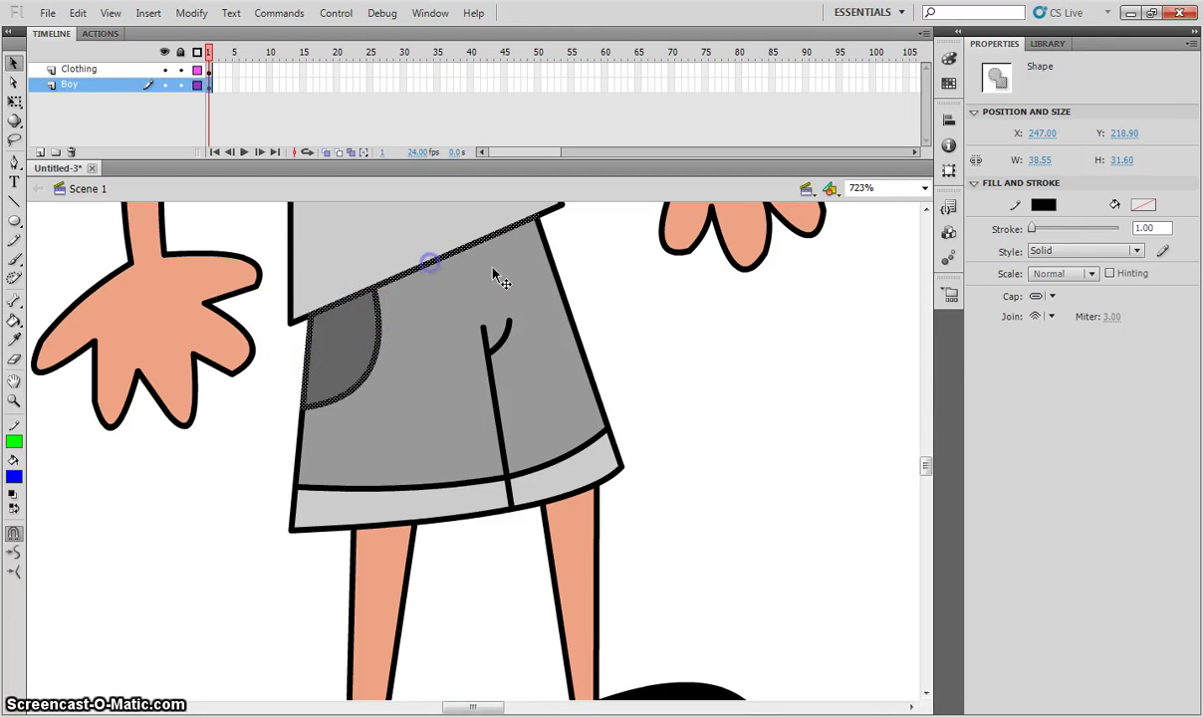
{"action": "left_click", "coordinate": [551, 264], "text": "shift"}
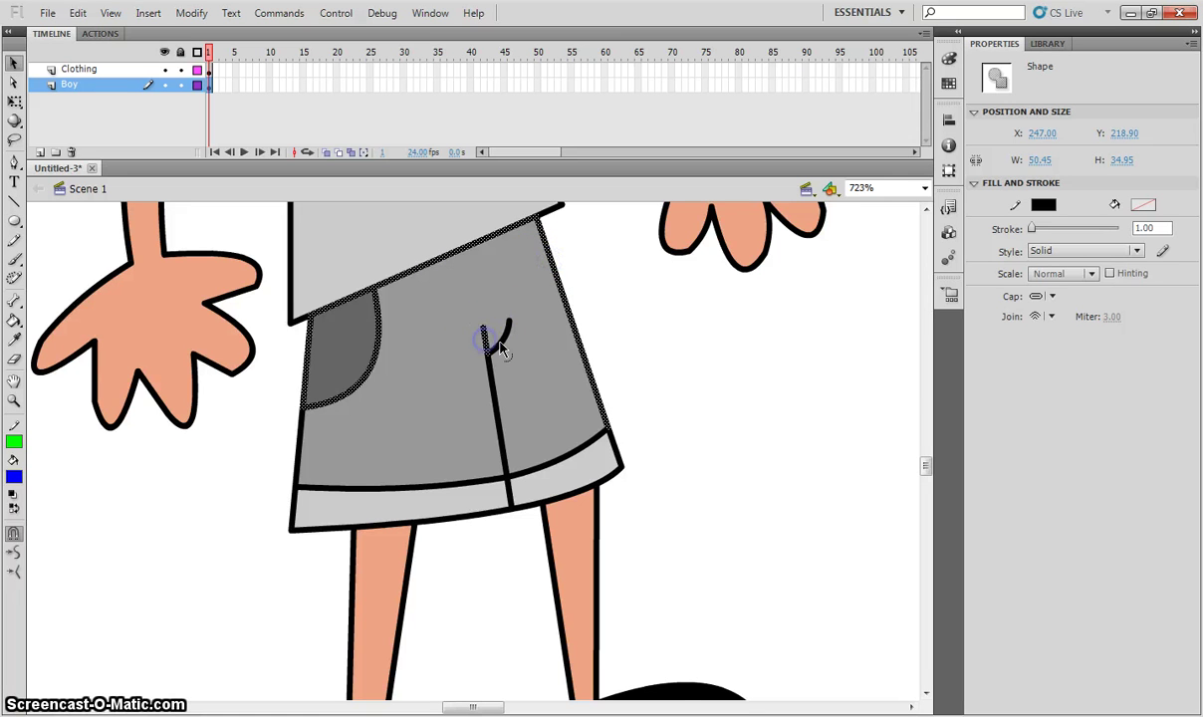
{"action": "left_click", "coordinate": [488, 367], "text": "shift"}
{"action": "left_click", "coordinate": [564, 461], "text": "shift"}
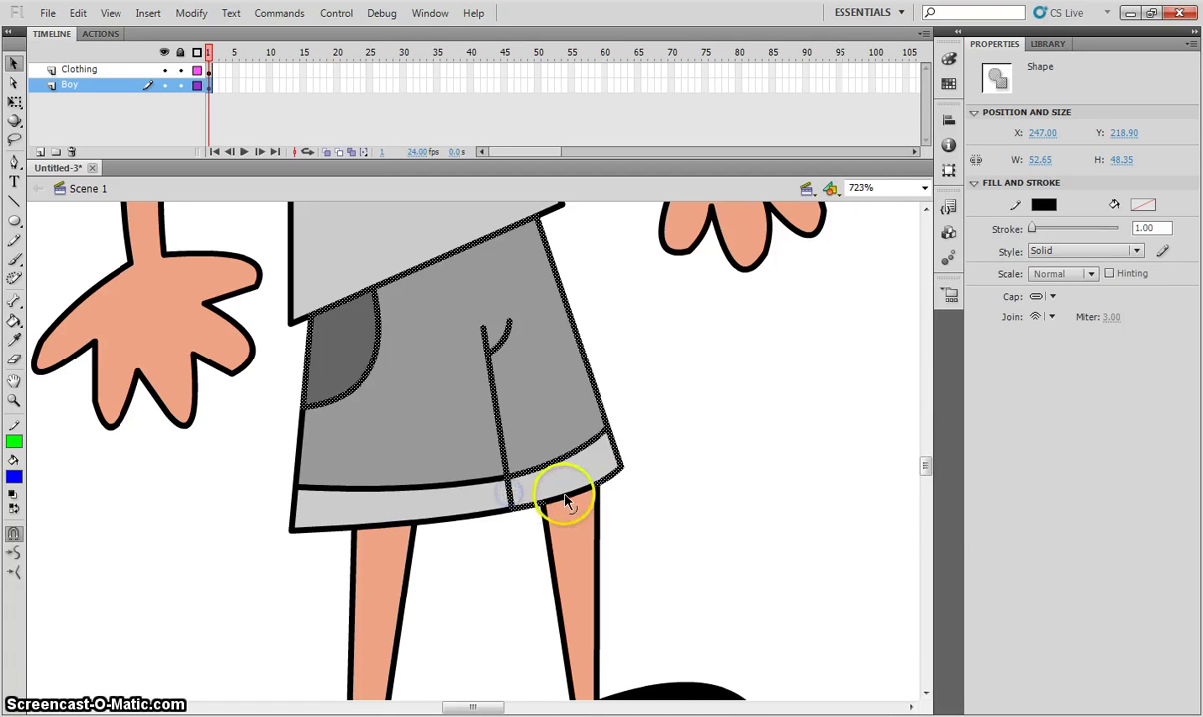
{"action": "left_click", "coordinate": [472, 503], "text": "shift"}
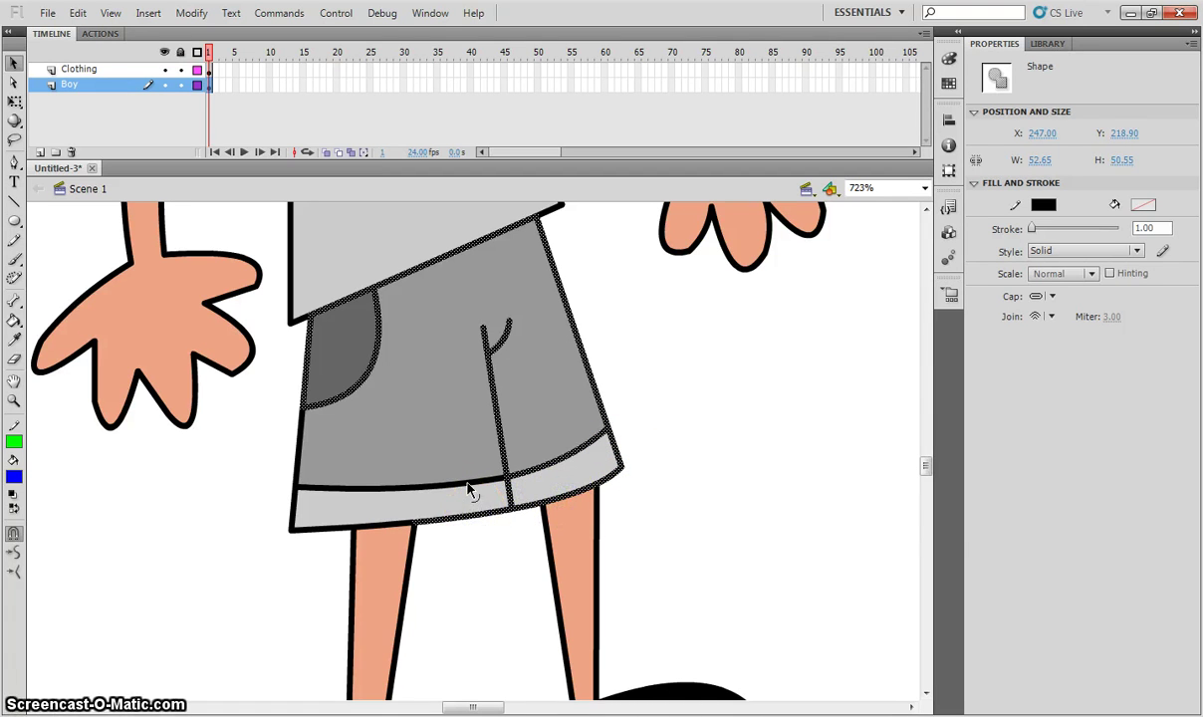
{"action": "left_click", "coordinate": [467, 481], "text": "shift"}
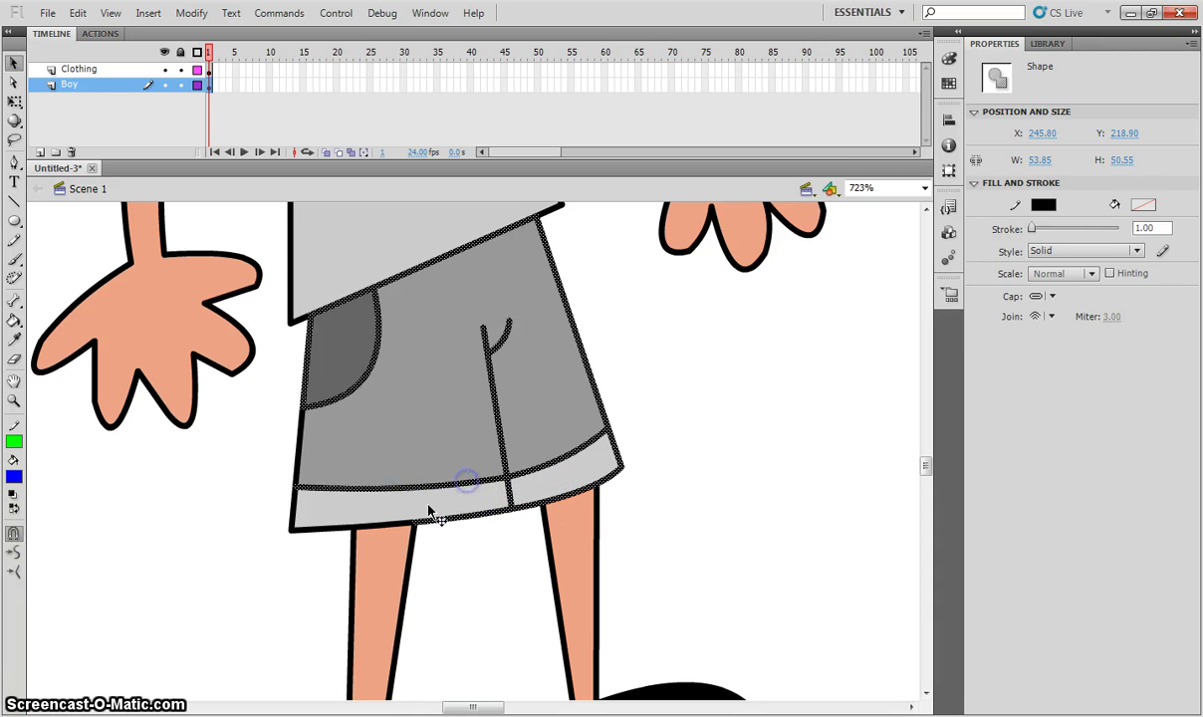
{"action": "left_click", "coordinate": [296, 513], "text": "shift"}
{"action": "left_click", "coordinate": [301, 462], "text": "shift"}
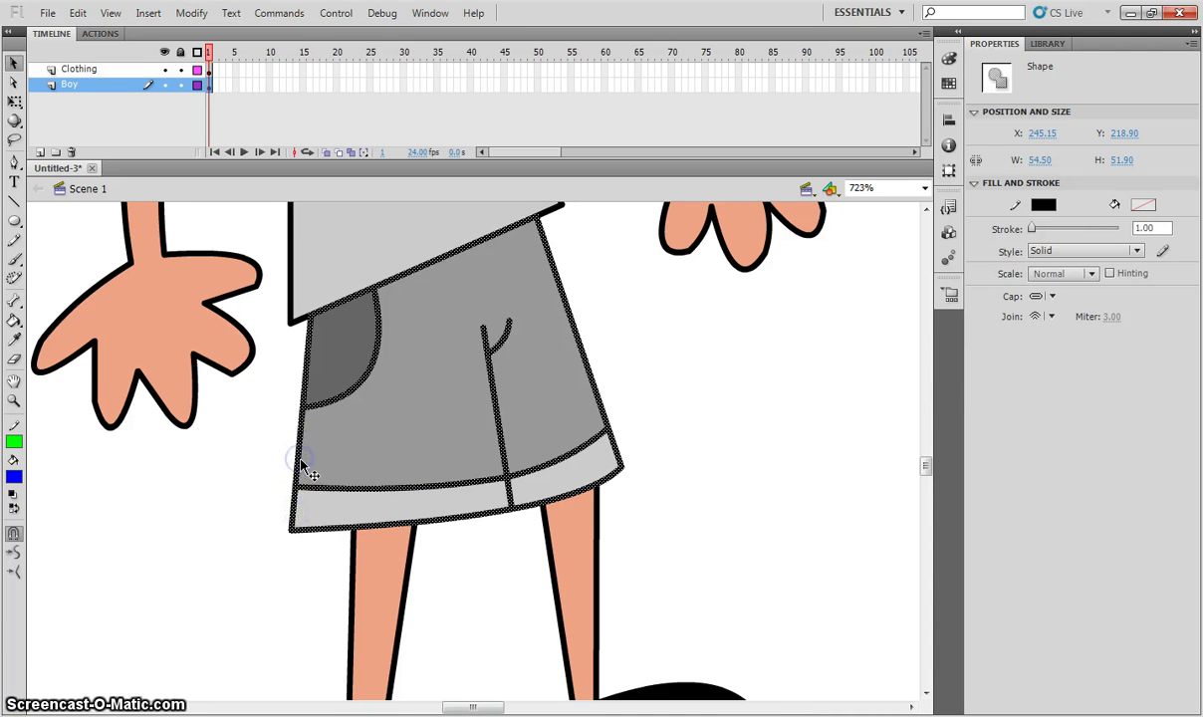
Step: Add the shorts' grey fill, pocket fill and both hem fills to the selection
{"action": "left_click", "coordinate": [434, 315], "text": "shift"}
{"action": "left_click", "coordinate": [347, 337], "text": "shift"}
{"action": "left_click", "coordinate": [323, 503], "text": "shift"}
{"action": "left_click", "coordinate": [536, 478], "text": "shift"}
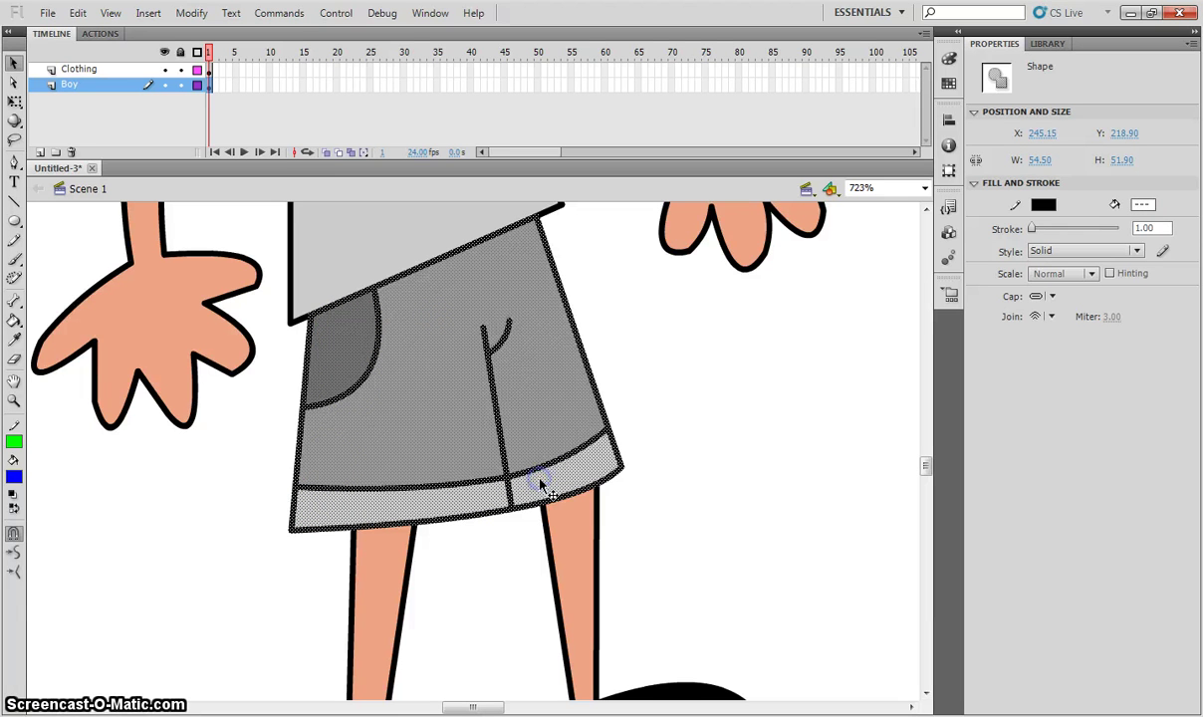
Step: Copy the selected shorts and zoom back out to the whole boy
{"action": "left_click", "coordinate": [77, 13]}
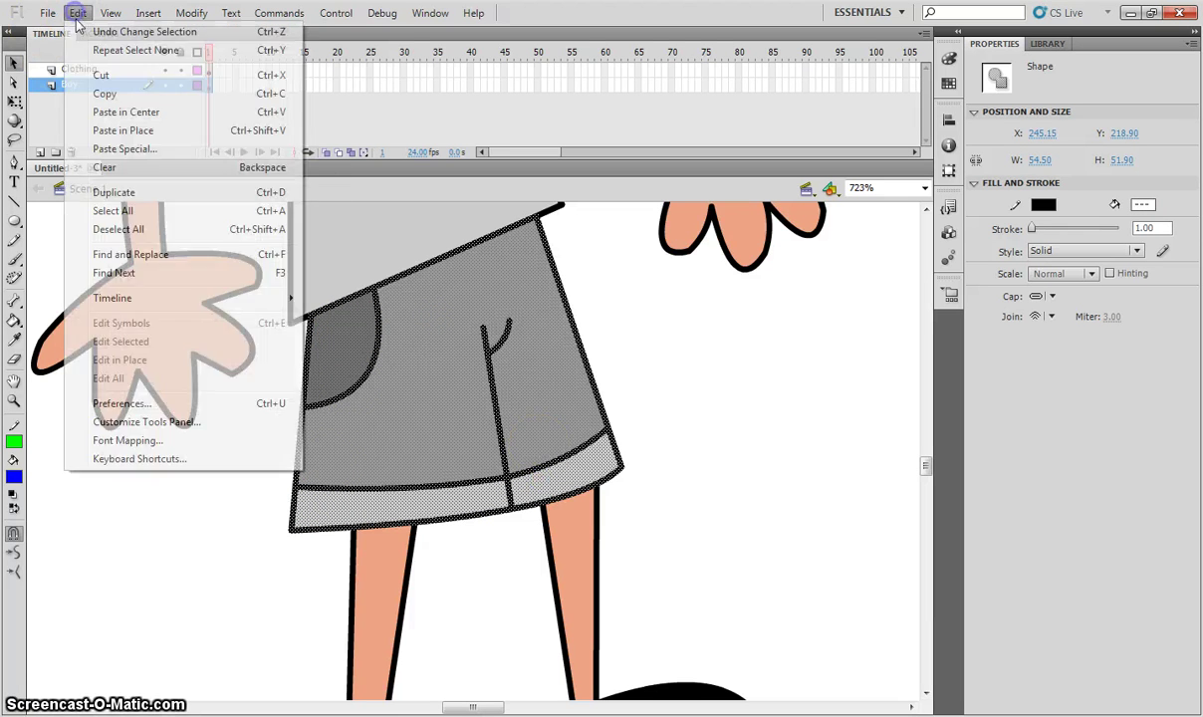
{"action": "left_click", "coordinate": [104, 95]}
{"action": "key", "text": "ctrl+minus"}
{"action": "key", "text": "ctrl+minus"}
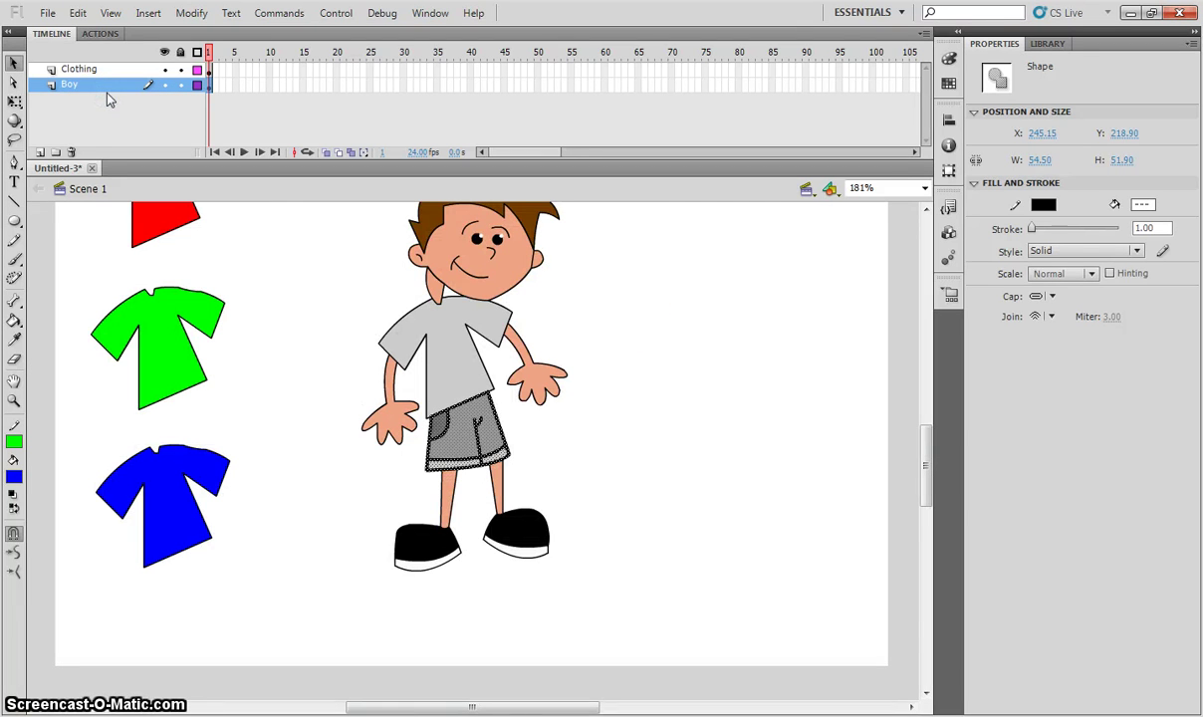
Step: Paste the shorts onto the clothing layer and stack three copies down the stage's right side
{"action": "left_click", "coordinate": [88, 70]}
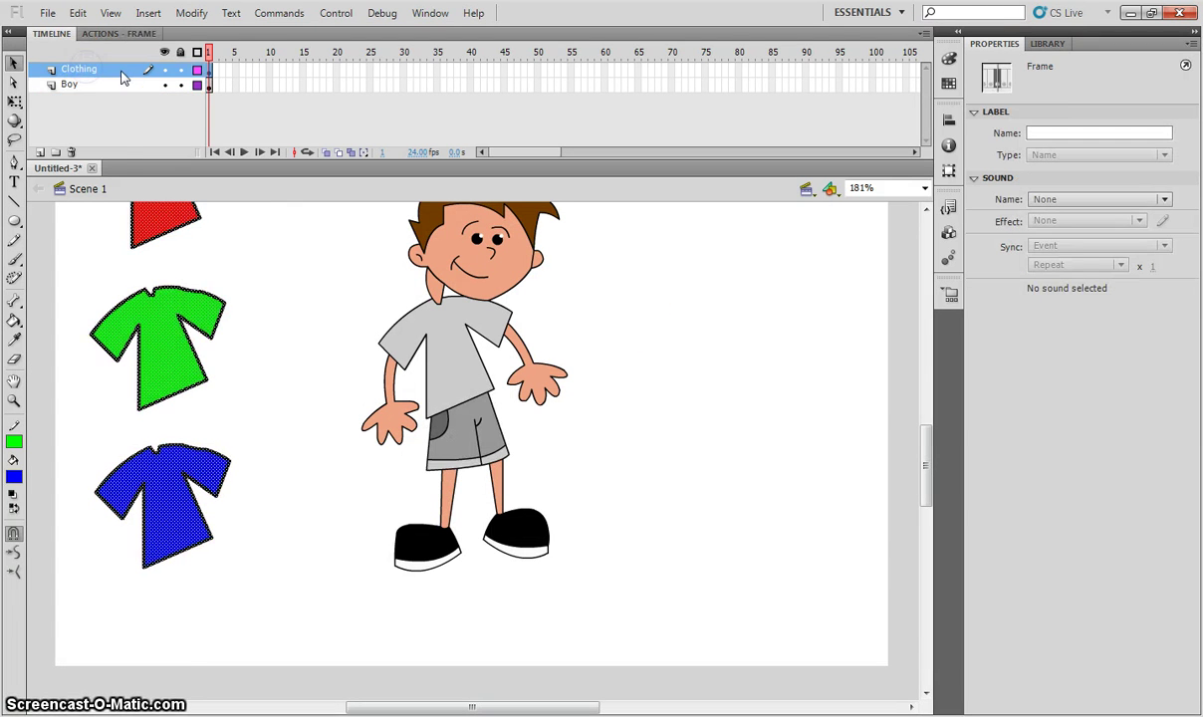
{"action": "left_click", "coordinate": [78, 13]}
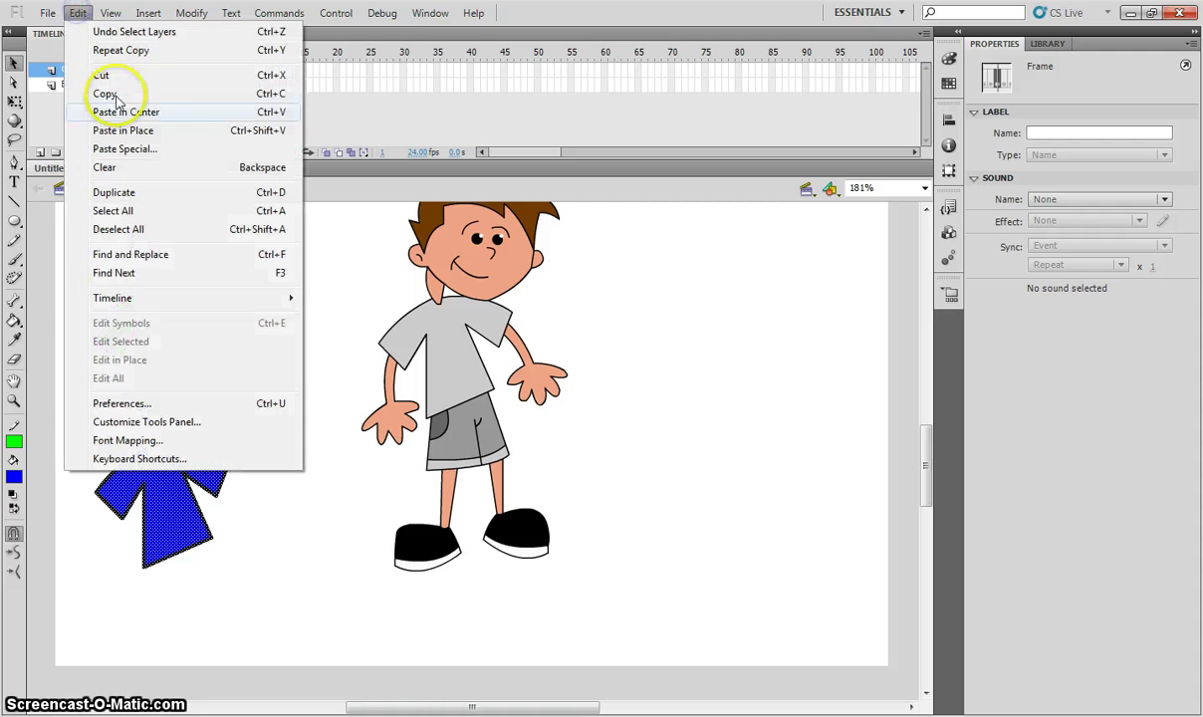
{"action": "left_click", "coordinate": [164, 112]}
{"action": "left_click_drag", "start_coordinate": [476, 450], "coordinate": [798, 403]}
{"action": "left_click_drag", "start_coordinate": [429, 464], "coordinate": [782, 500]}
{"action": "left_click", "coordinate": [863, 428]}
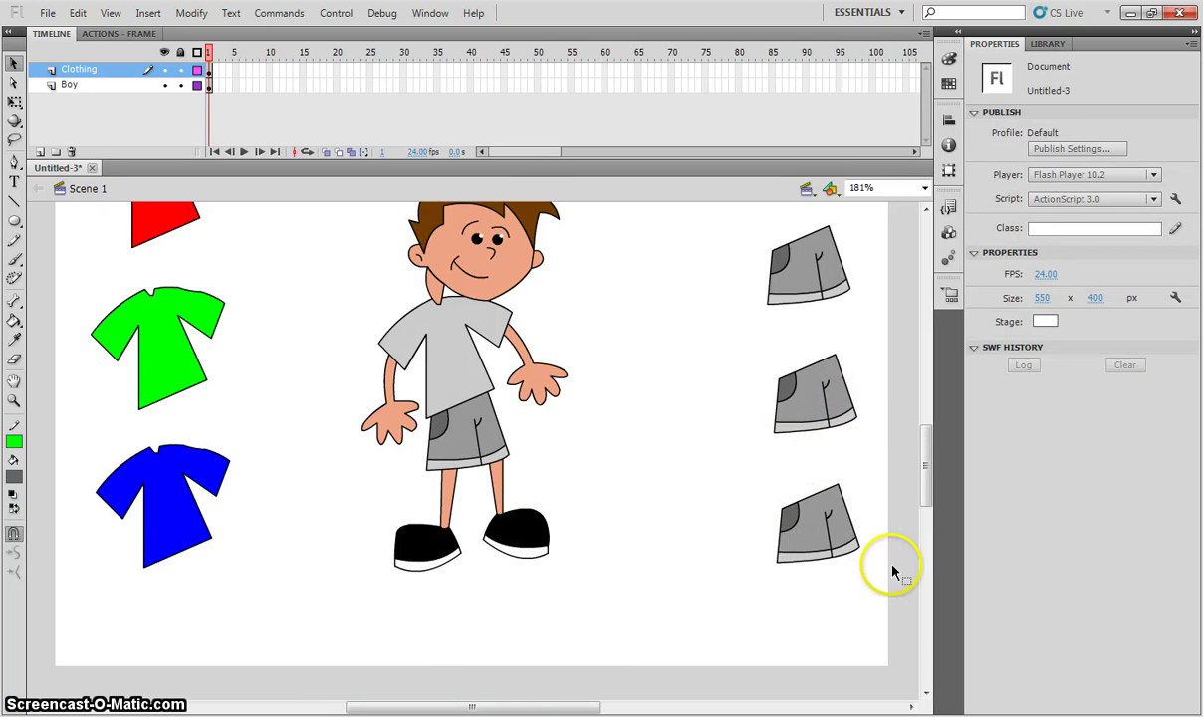
Step: Recolour the lower shorts light blue with a light cyan waistband and dark blue pocket
{"action": "key", "text": "ctrl+equal"}
{"action": "key", "text": "ctrl+equal"}
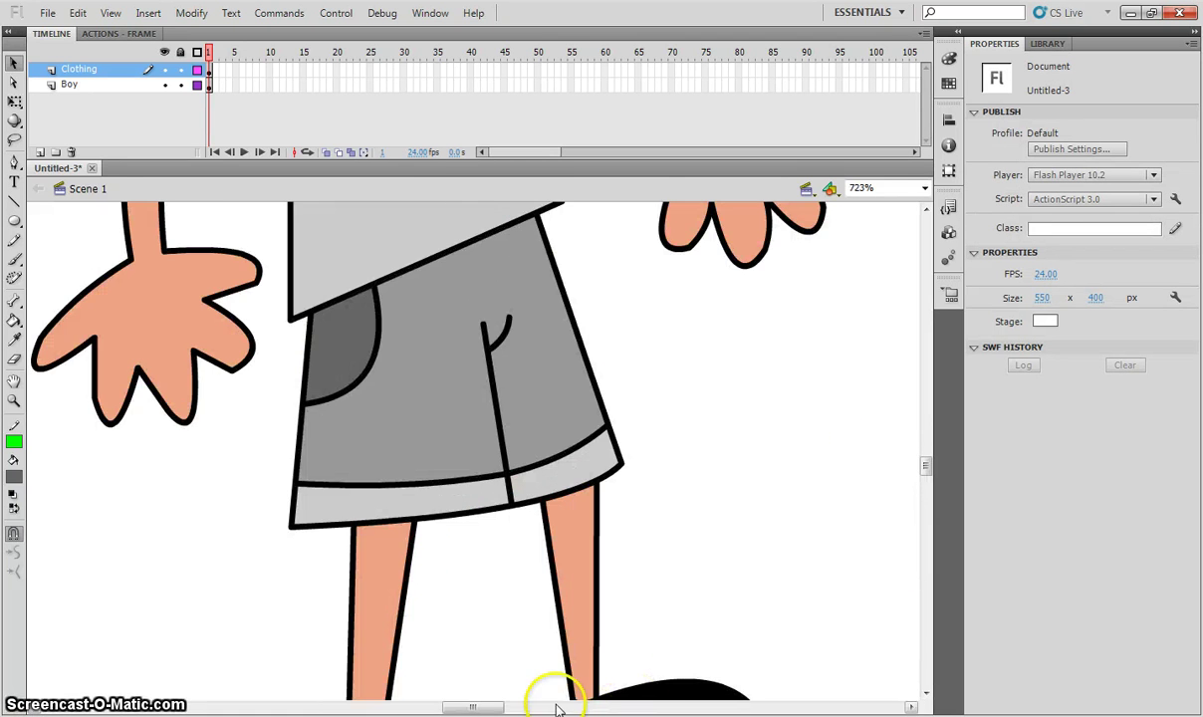
{"action": "left_click_drag", "start_coordinate": [470, 706], "coordinate": [568, 709]}
{"action": "scroll", "coordinate": [597, 591], "scroll_direction": "down", "scroll_amount": 5}
{"action": "left_click", "coordinate": [596, 451]}
{"action": "left_click", "coordinate": [1141, 206]}
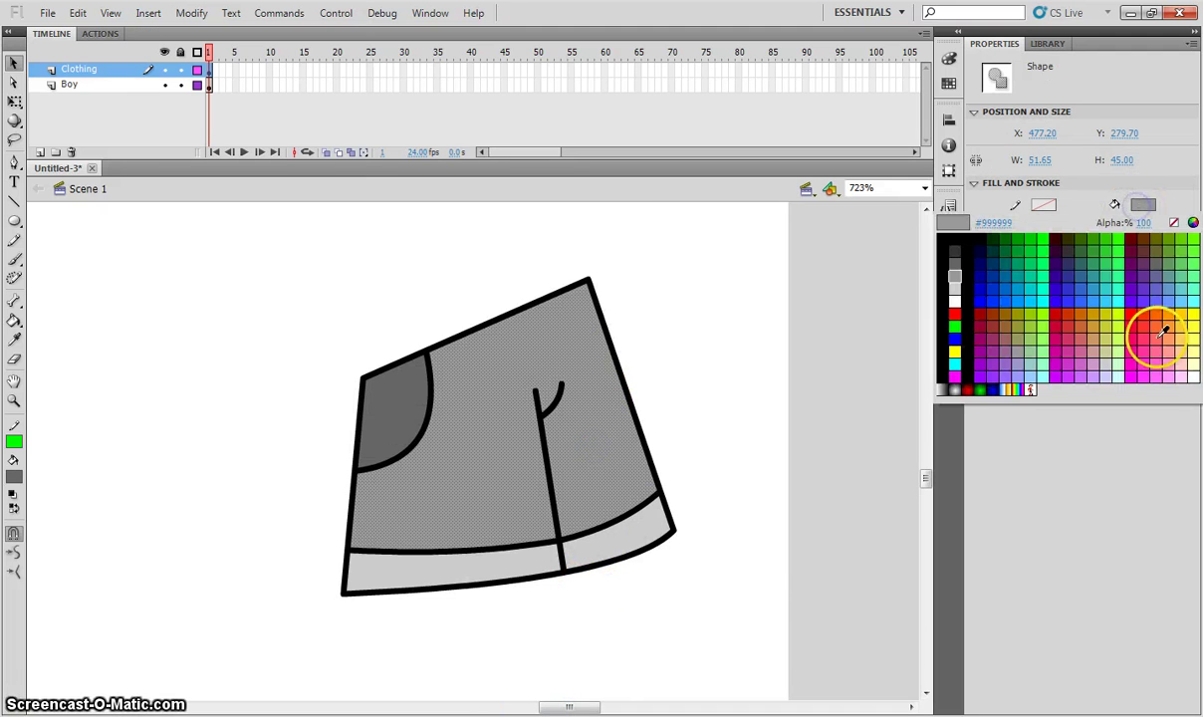
{"action": "left_click", "coordinate": [1035, 372]}
{"action": "left_click", "coordinate": [634, 528]}
{"action": "left_click", "coordinate": [478, 569]}
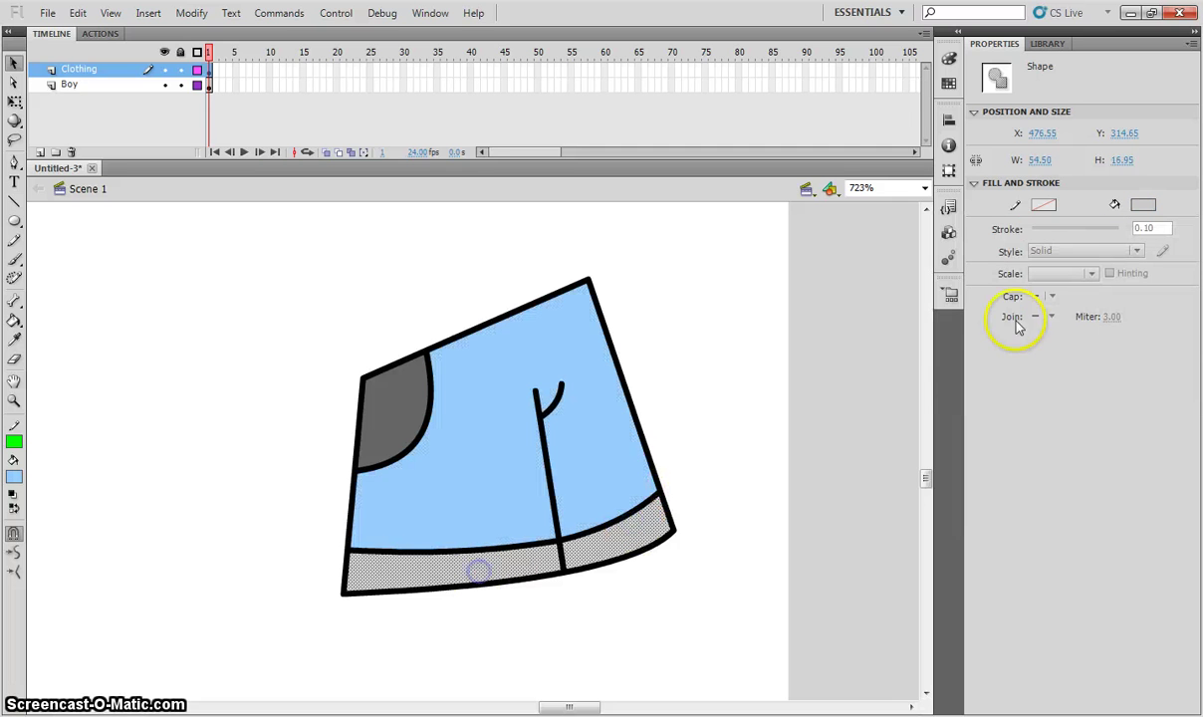
{"action": "left_click", "coordinate": [1143, 204]}
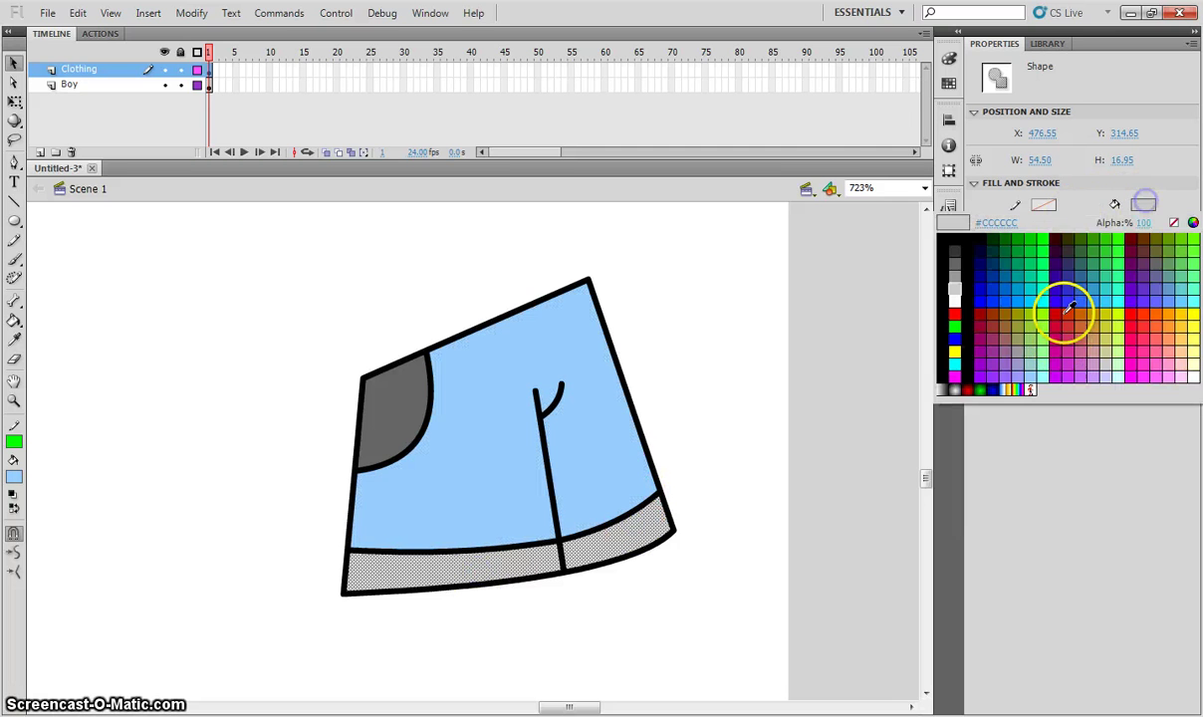
{"action": "left_click", "coordinate": [1042, 373]}
{"action": "left_click", "coordinate": [399, 398]}
{"action": "left_click", "coordinate": [1143, 205]}
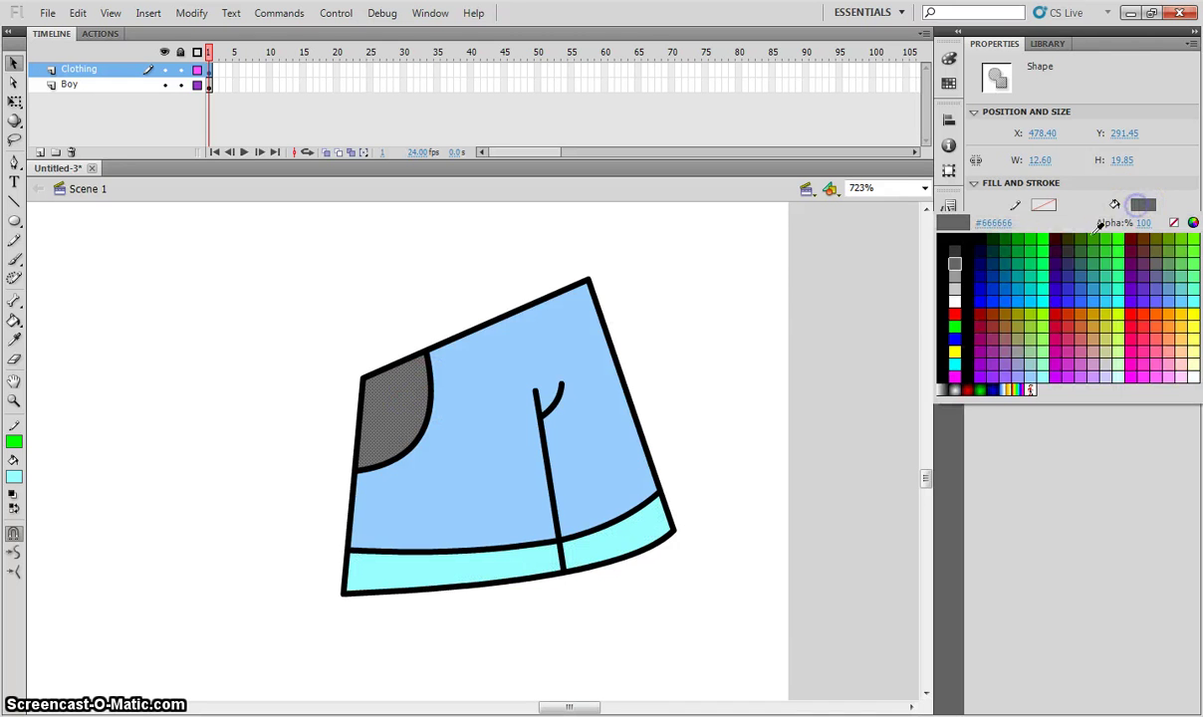
{"action": "left_click", "coordinate": [991, 277]}
{"action": "left_click", "coordinate": [748, 319]}
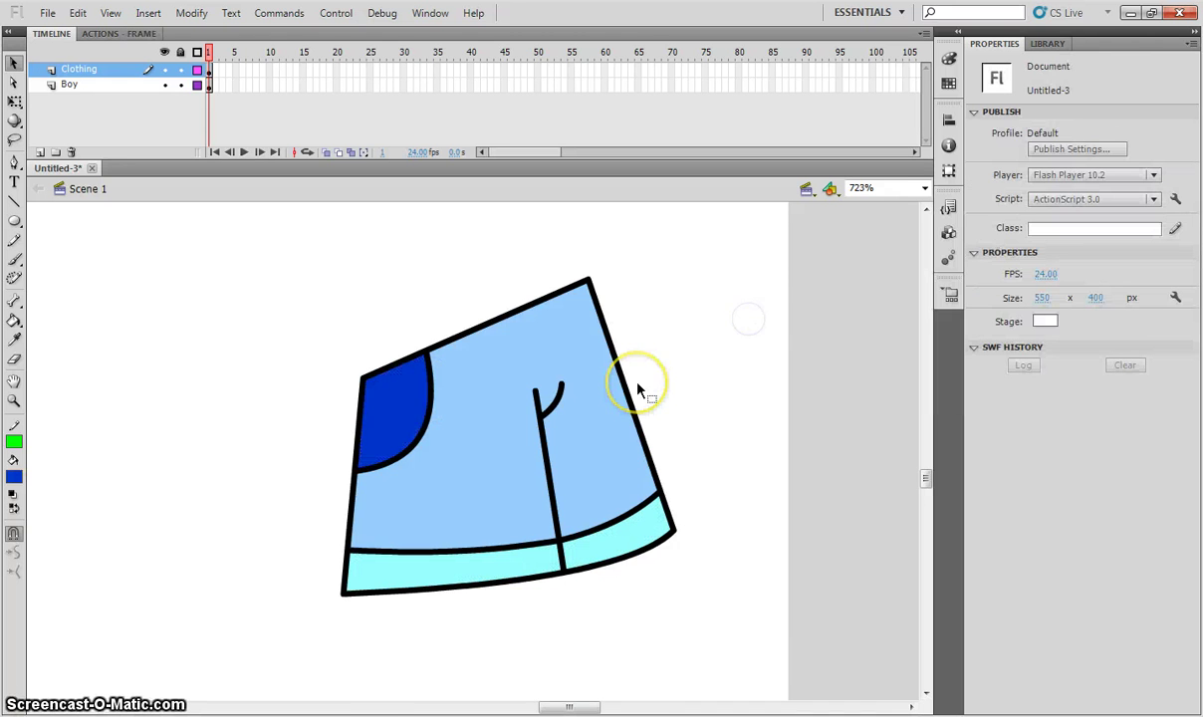
Step: Recolour the middle shorts red with a dark red pocket and pink waistband
{"action": "scroll", "coordinate": [638, 391], "scroll_direction": "up", "scroll_amount": 9}
{"action": "left_click", "coordinate": [384, 337]}
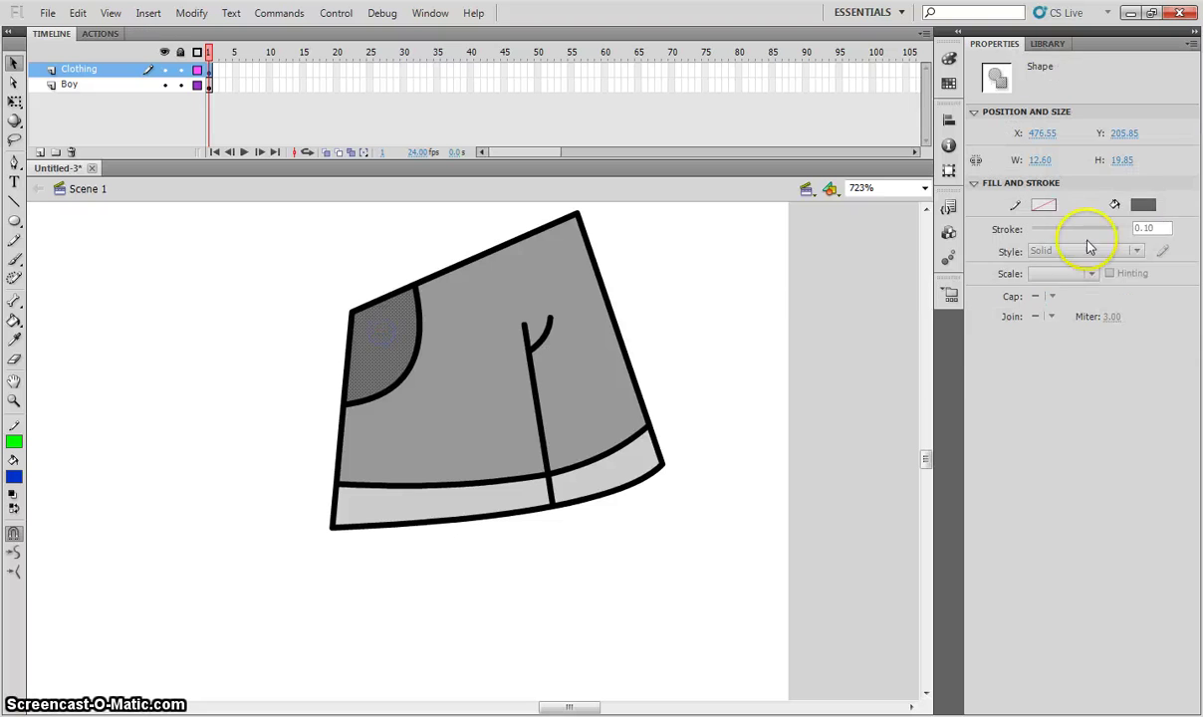
{"action": "left_click", "coordinate": [1149, 209]}
{"action": "left_click", "coordinate": [972, 309]}
{"action": "left_click", "coordinate": [503, 309]}
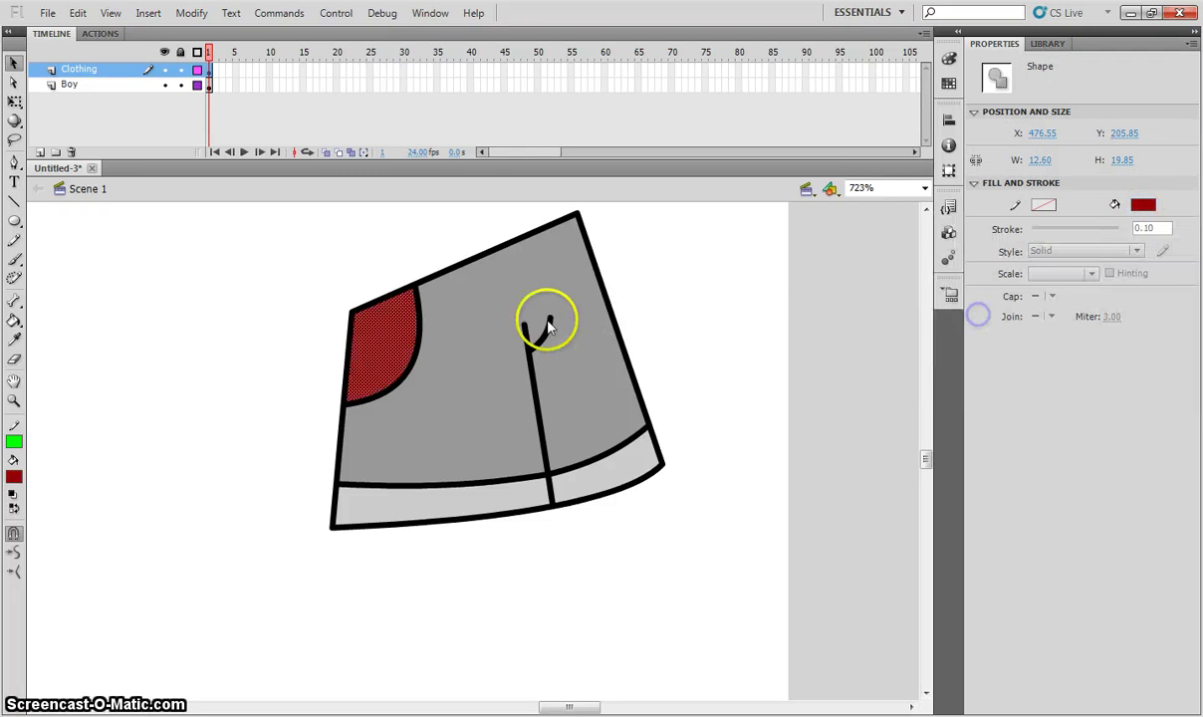
{"action": "left_click", "coordinate": [1147, 207]}
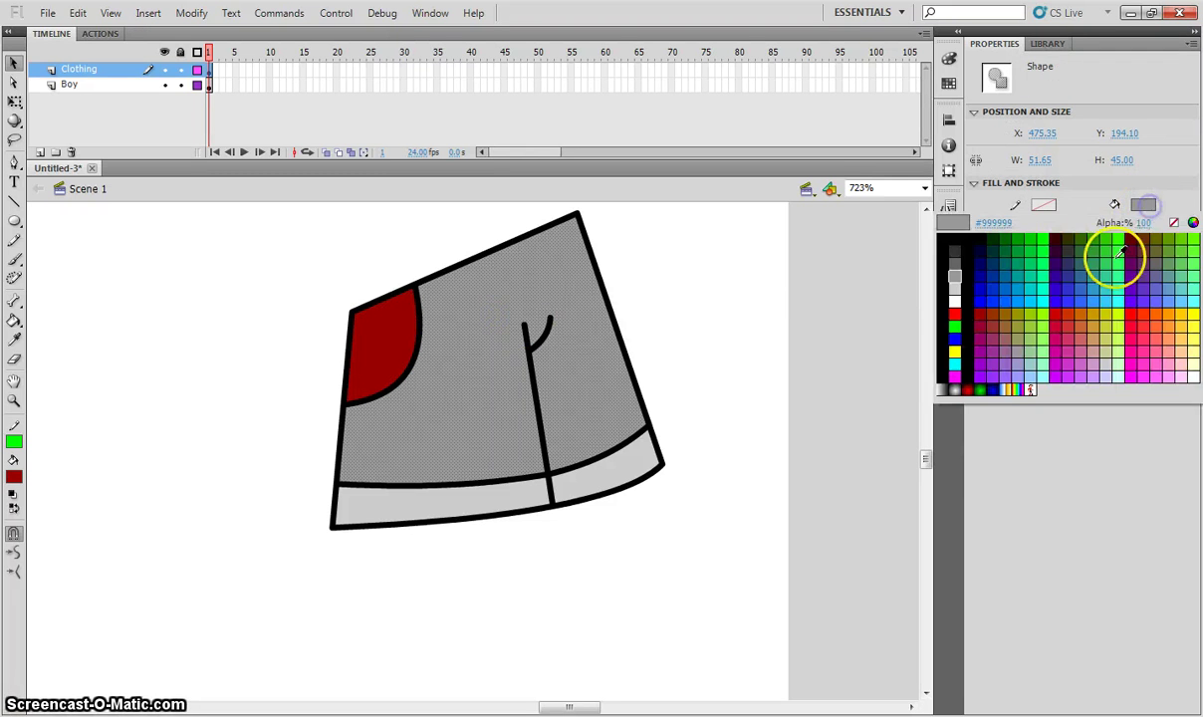
{"action": "left_click", "coordinate": [960, 314]}
{"action": "left_click", "coordinate": [553, 490]}
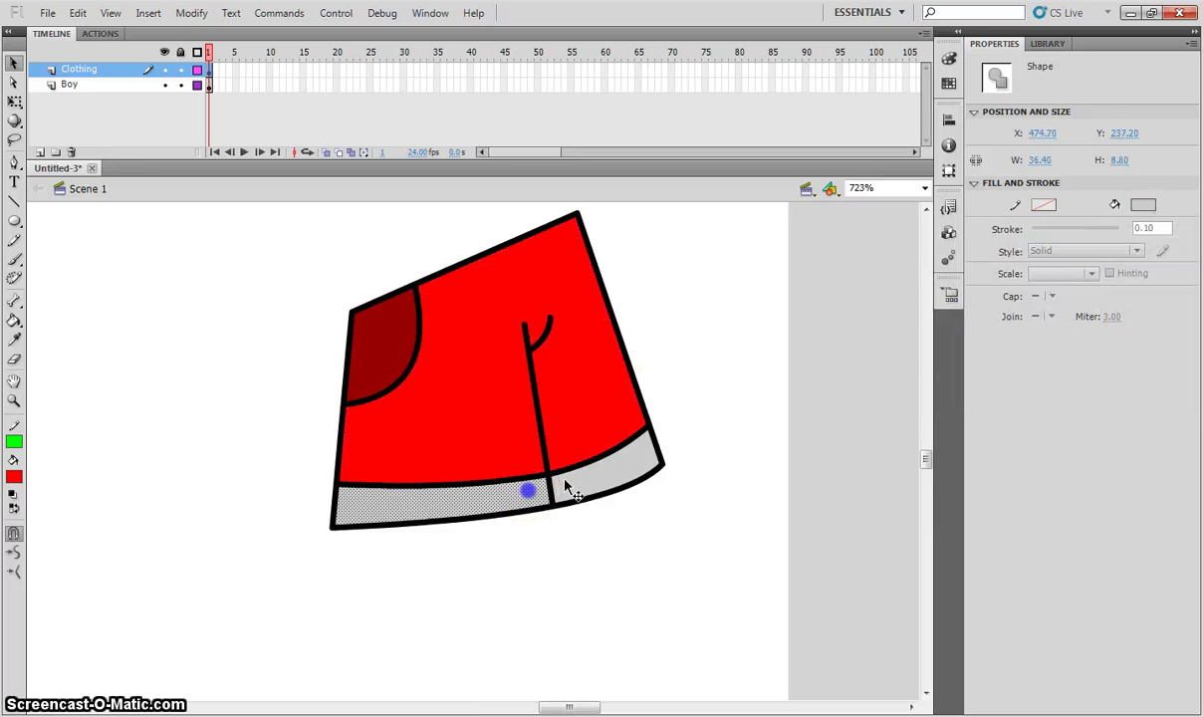
{"action": "left_click", "coordinate": [1141, 207]}
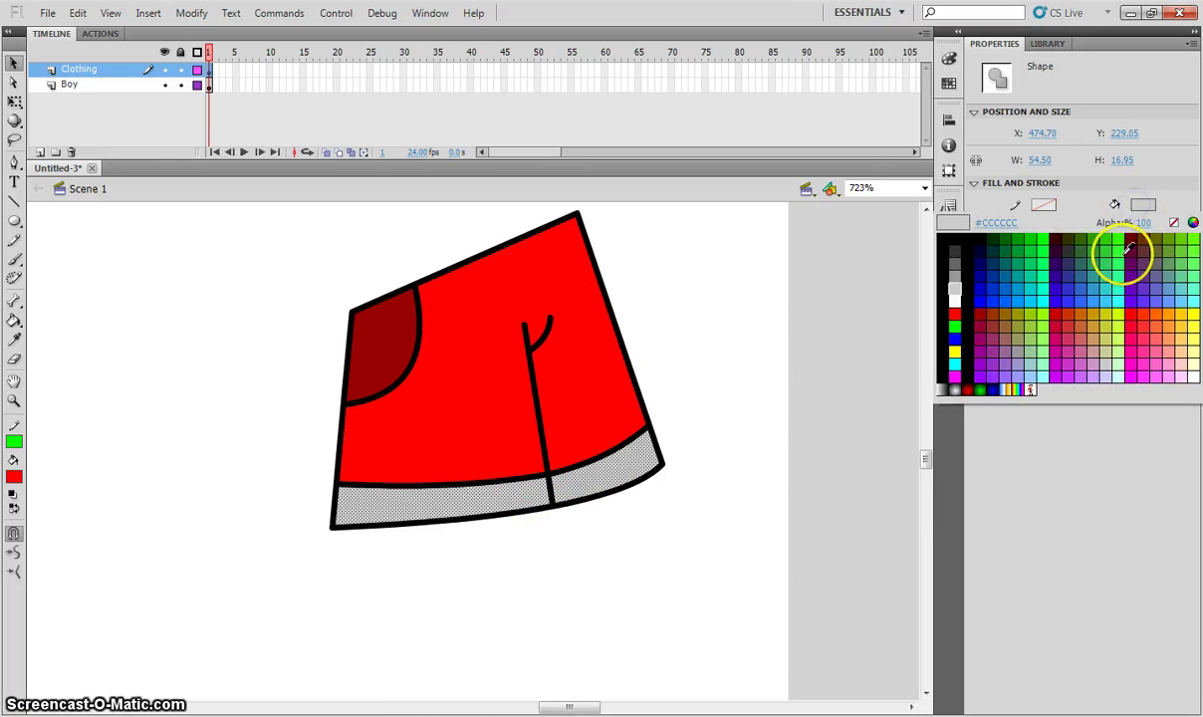
{"action": "left_click", "coordinate": [1170, 358]}
{"action": "left_click", "coordinate": [806, 357]}
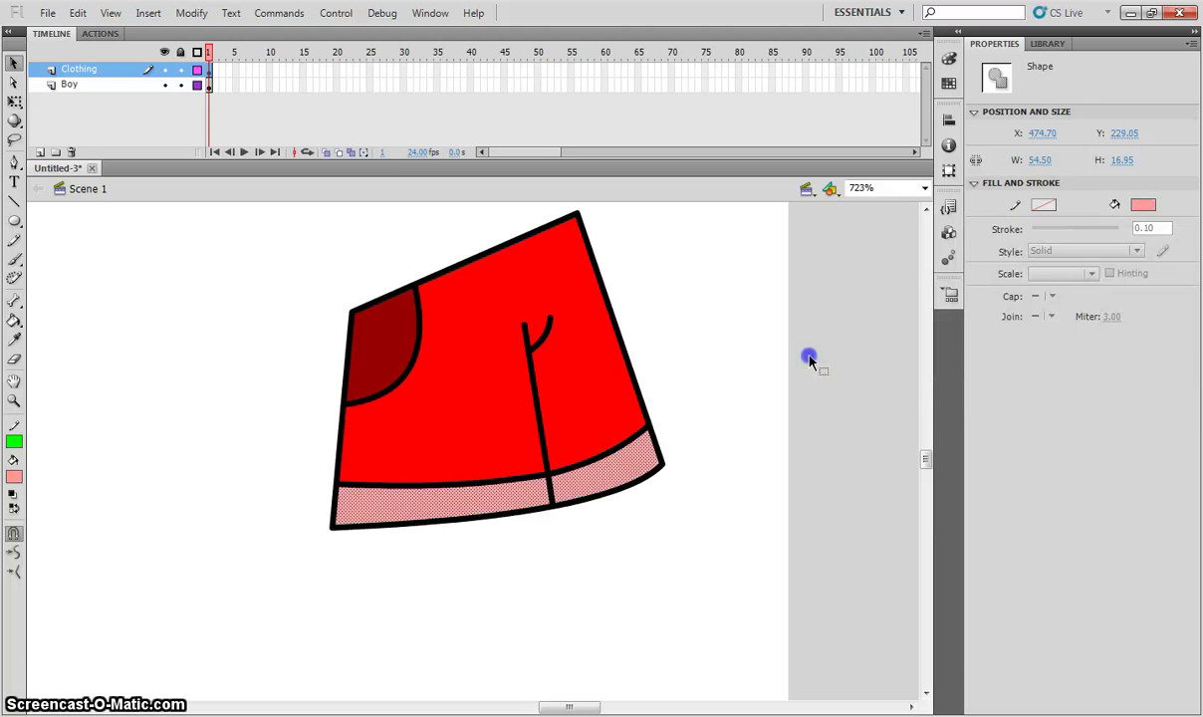
{"action": "scroll", "coordinate": [672, 341], "scroll_direction": "up", "scroll_amount": 5}
Step: Fill the top shorts' body light green and its pocket dark green
{"action": "left_click", "coordinate": [470, 296]}
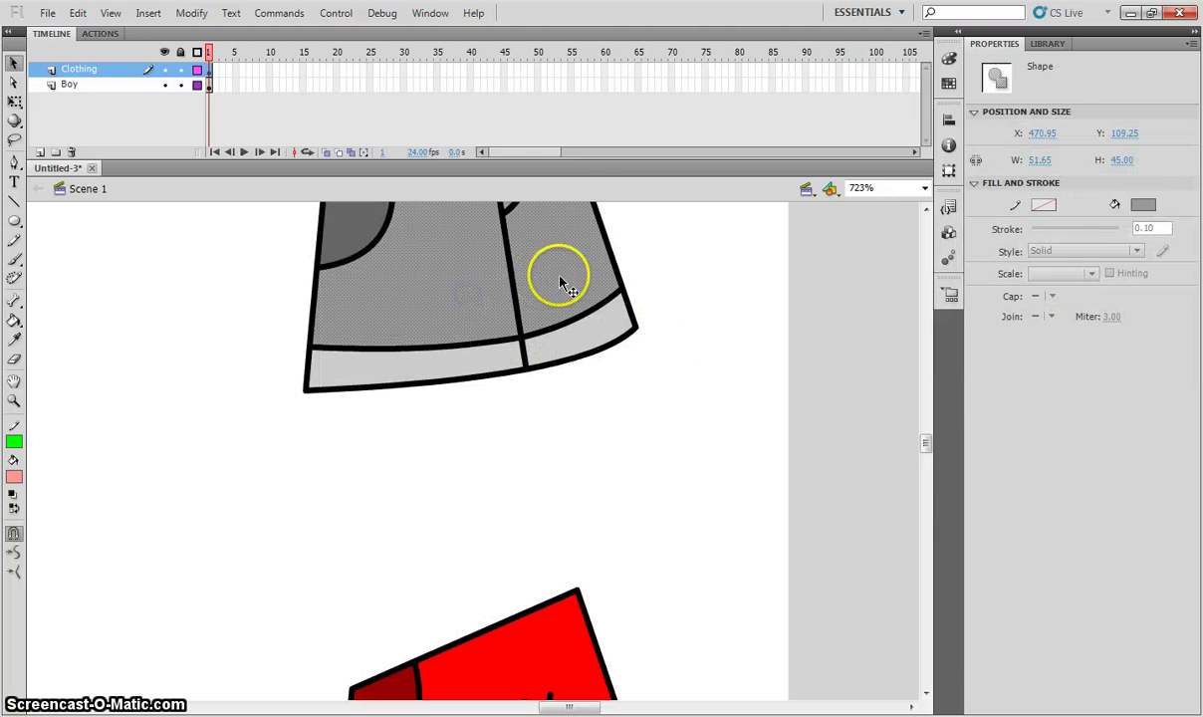
{"action": "scroll", "coordinate": [598, 289], "scroll_direction": "up", "scroll_amount": 3}
{"action": "left_click", "coordinate": [1146, 207]}
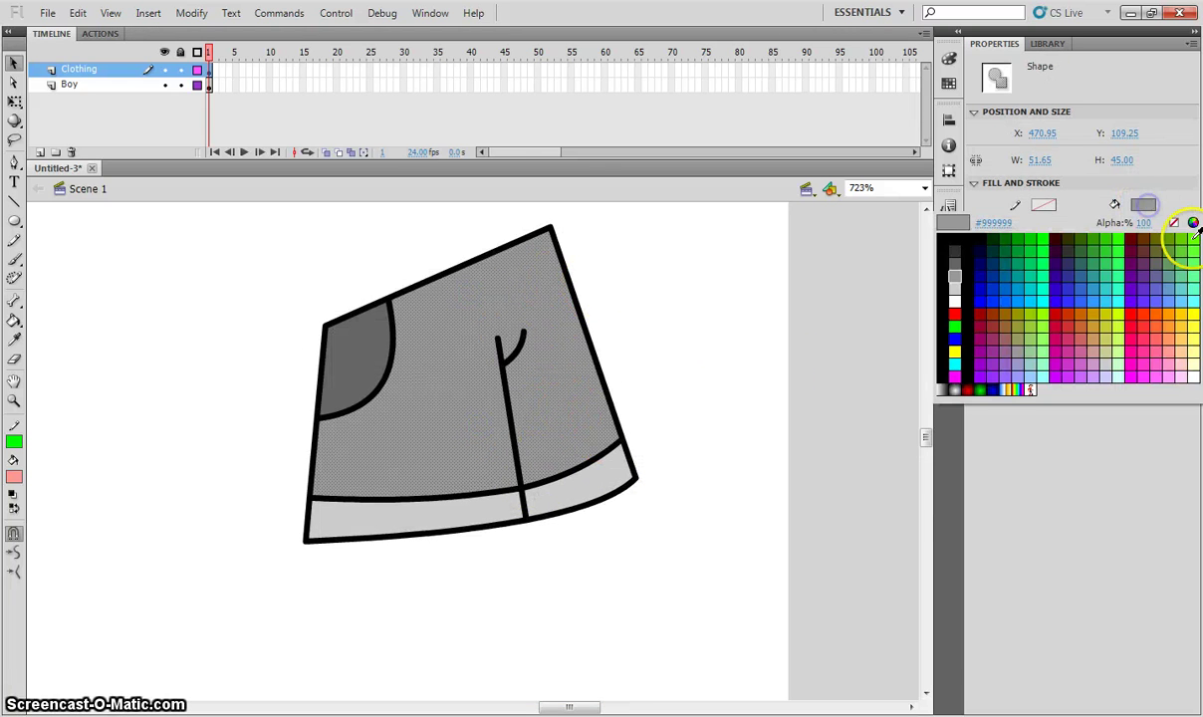
{"action": "left_click", "coordinate": [1195, 271]}
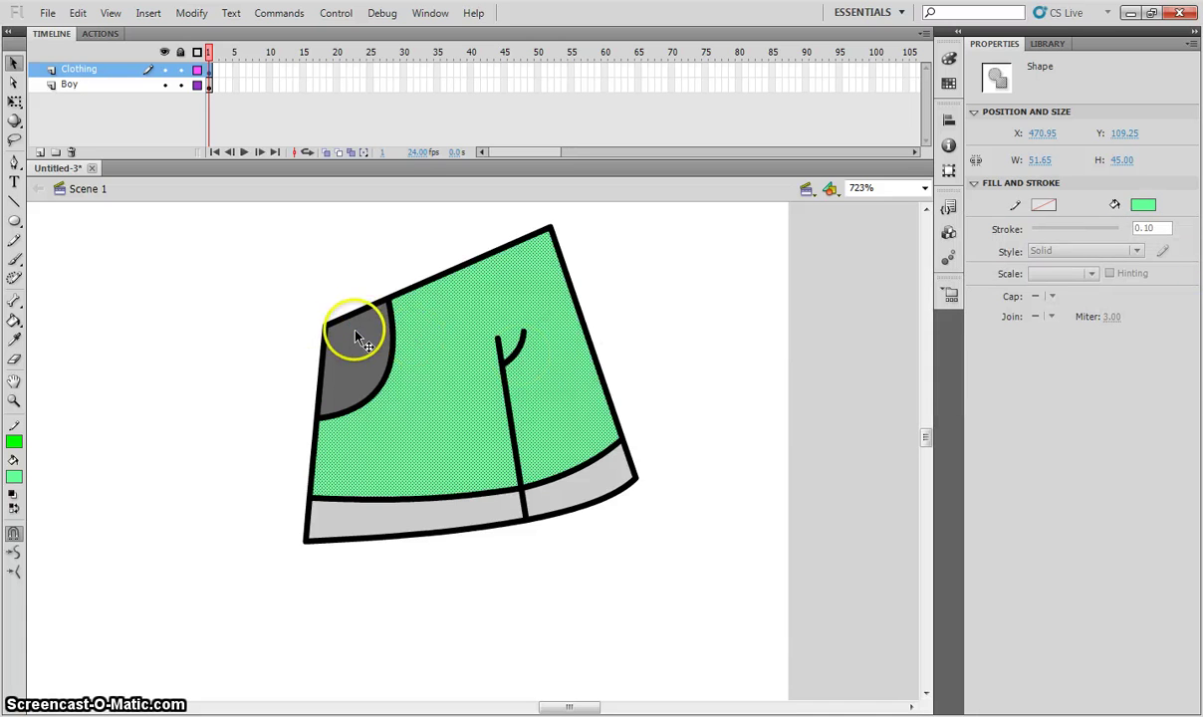
{"action": "left_click", "coordinate": [334, 311]}
{"action": "left_click", "coordinate": [1146, 207]}
{"action": "left_click", "coordinate": [999, 267]}
Step: Colour both waistband pieces of the top shorts mint green
{"action": "left_click", "coordinate": [595, 473]}
{"action": "left_click", "coordinate": [433, 523], "text": "shift"}
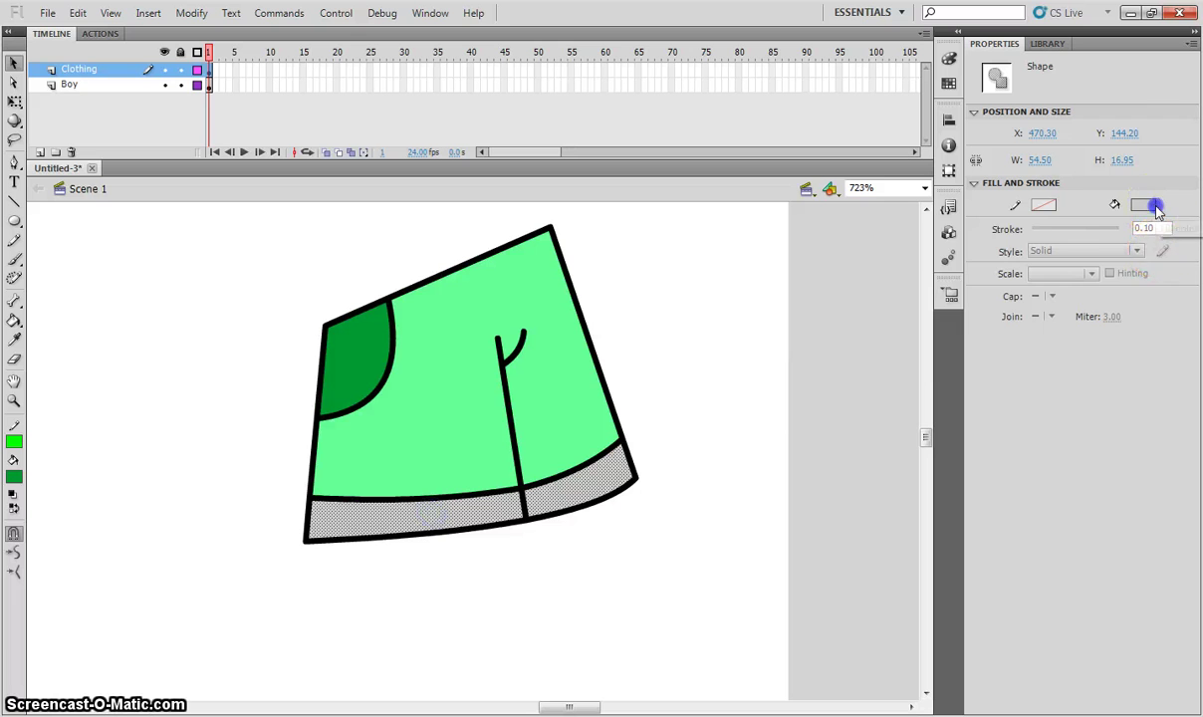
{"action": "left_click", "coordinate": [1146, 205]}
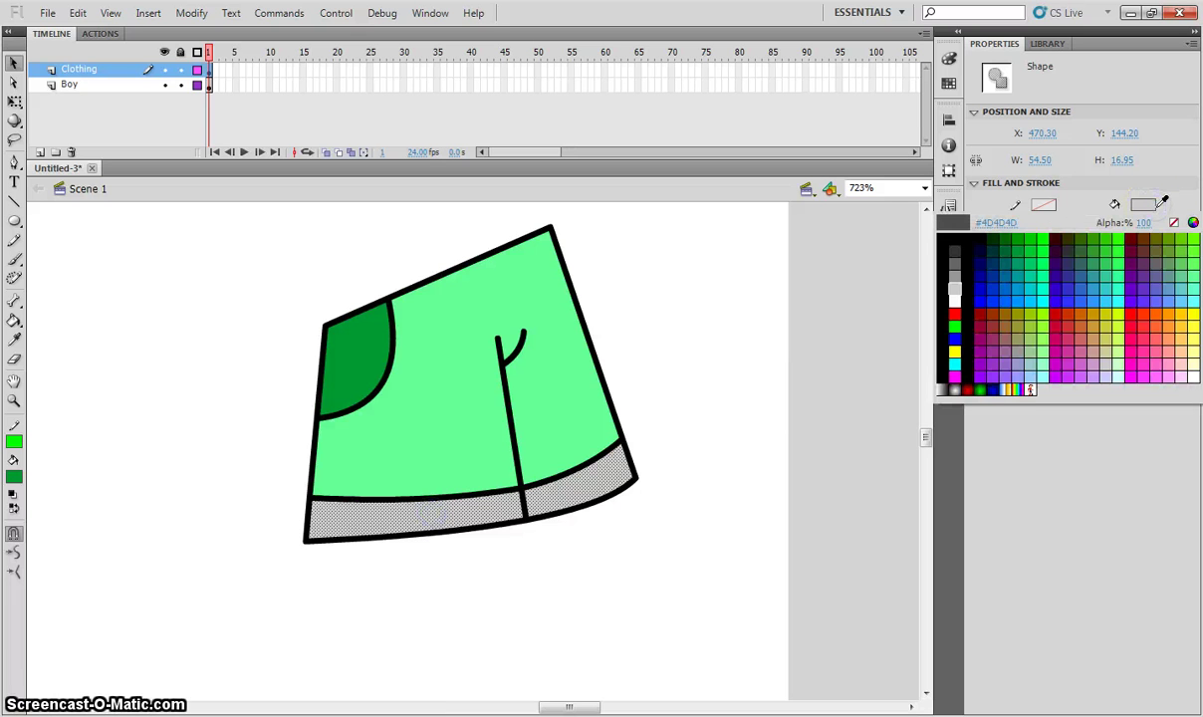
{"action": "left_click", "coordinate": [1051, 271]}
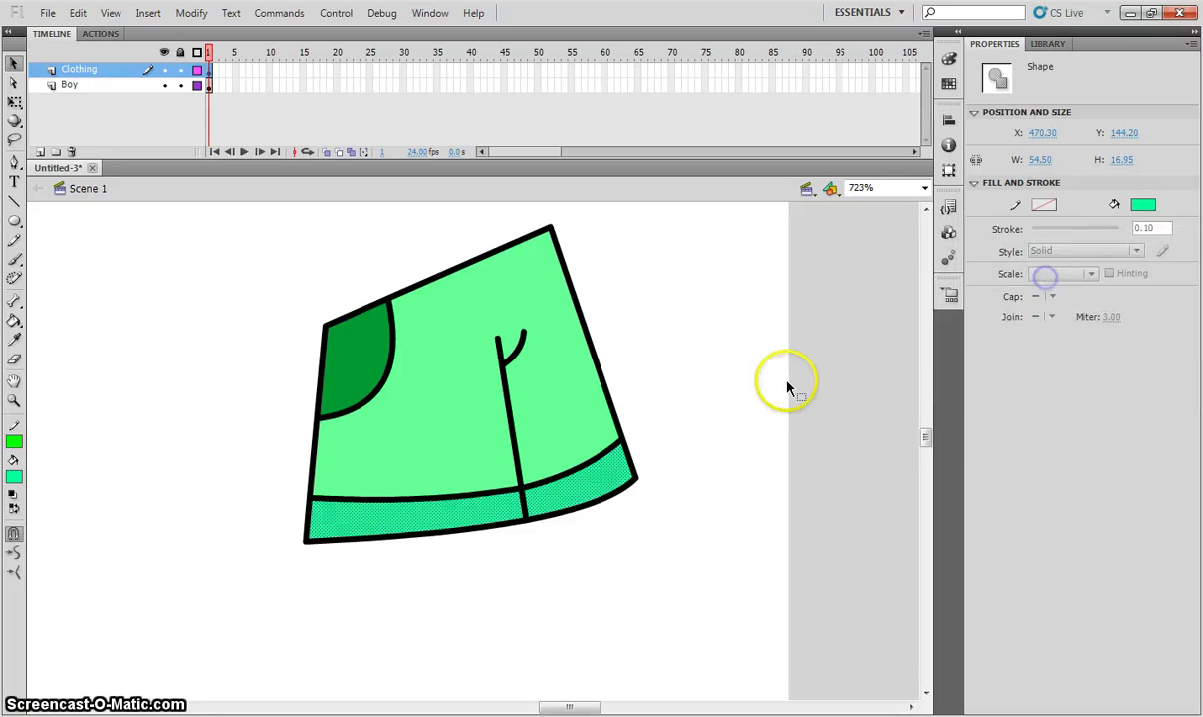
{"action": "left_click", "coordinate": [787, 384]}
Step: Change the shorts body to bright green and zoom back out to the whole scene
{"action": "left_click", "coordinate": [444, 414]}
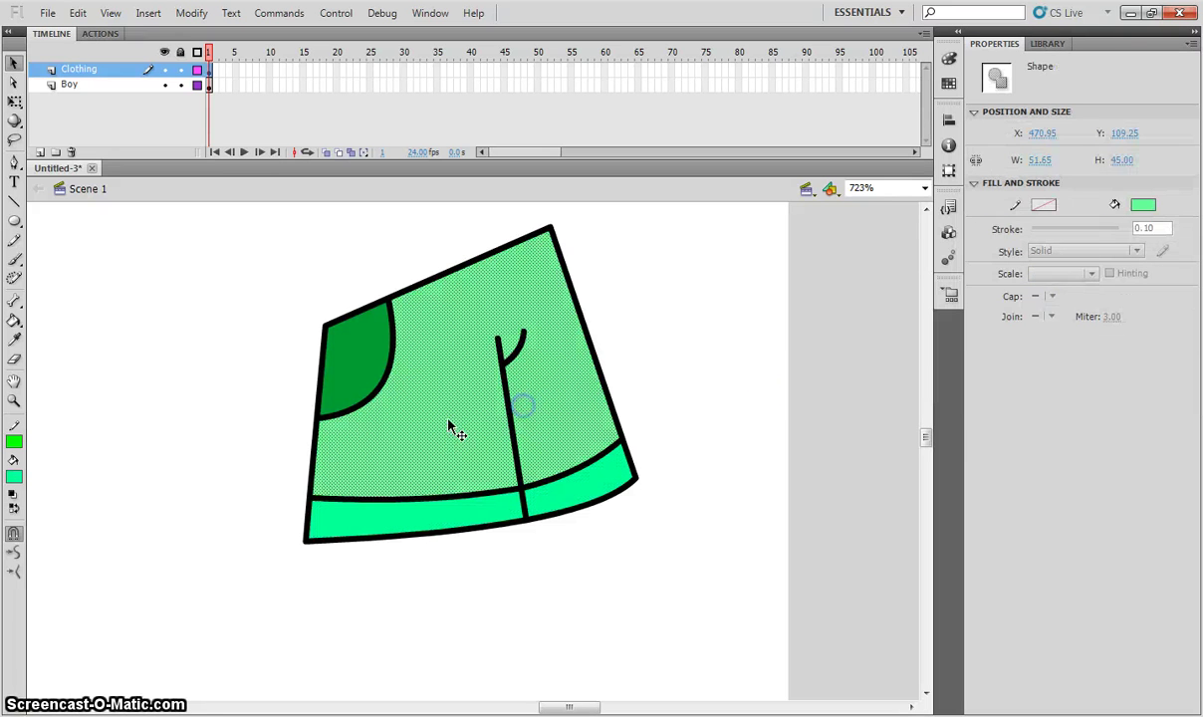
{"action": "left_click", "coordinate": [1144, 206]}
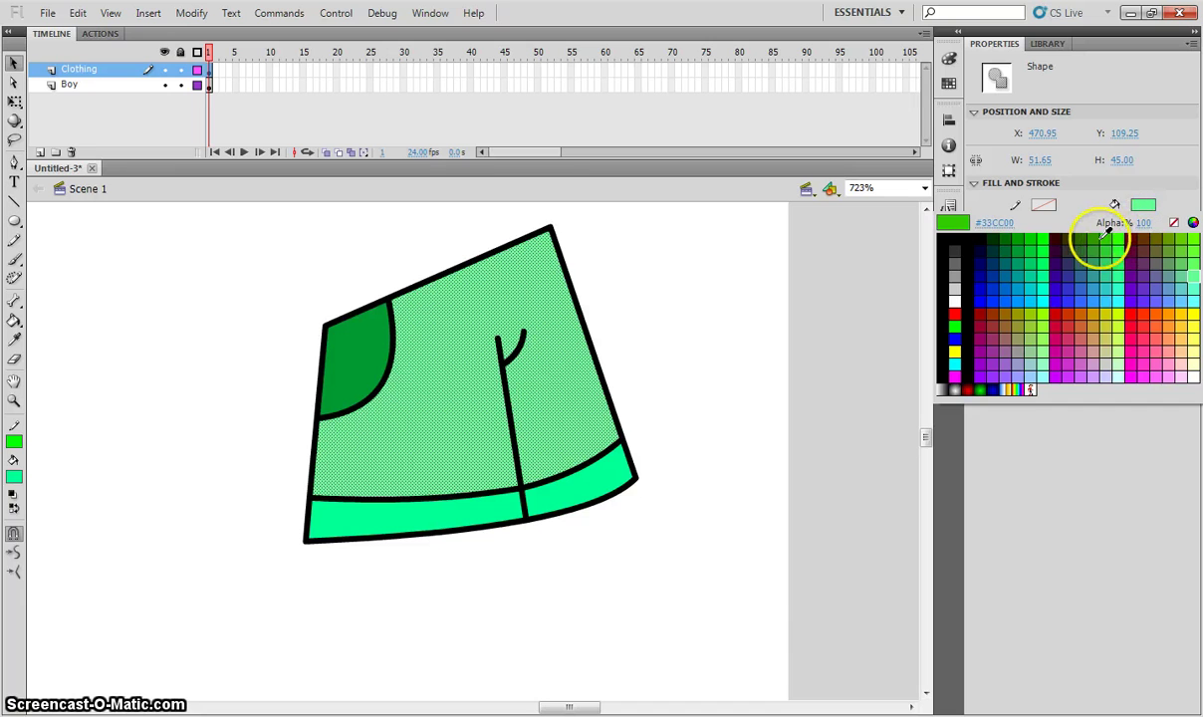
{"action": "left_click", "coordinate": [1107, 238]}
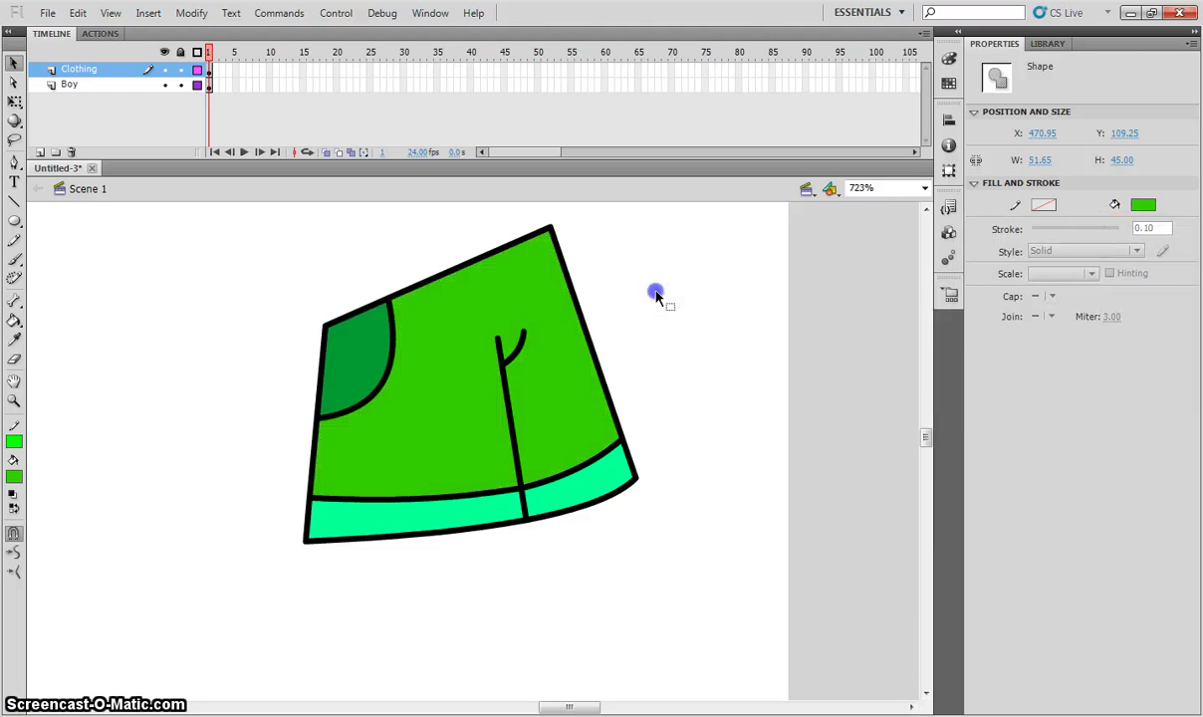
{"action": "left_click", "coordinate": [846, 310]}
{"action": "key", "text": "ctrl+minus"}
{"action": "key", "text": "ctrl+minus"}
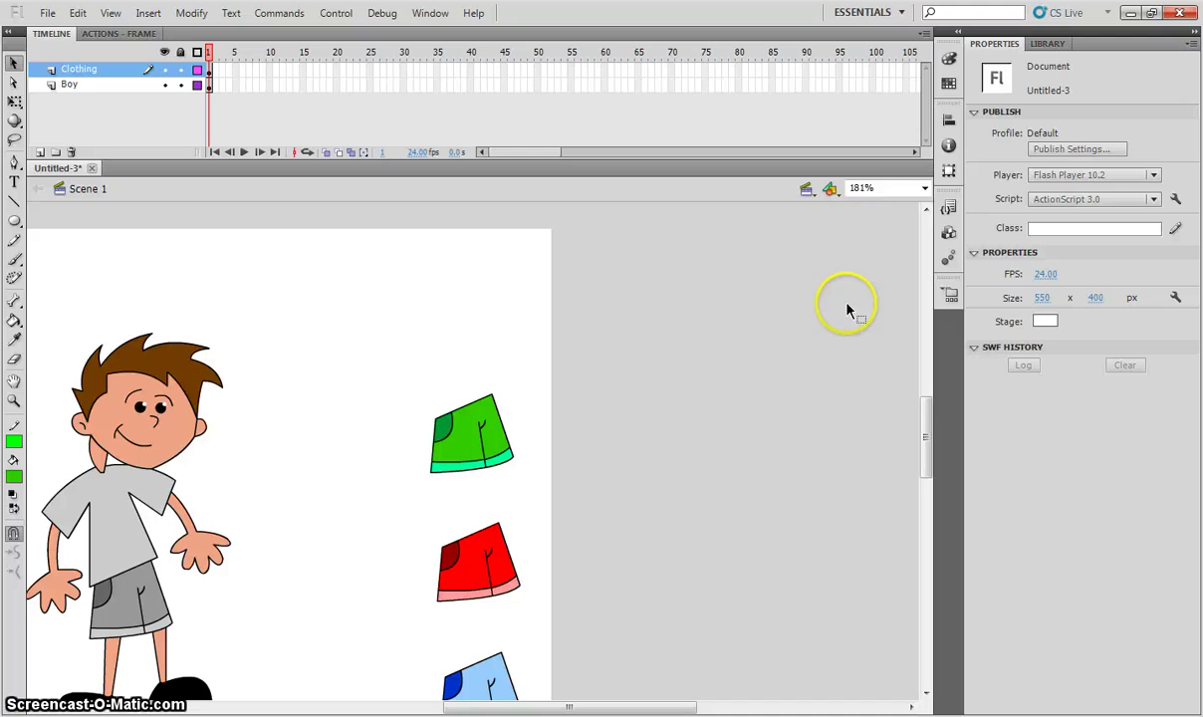
{"action": "scroll", "coordinate": [812, 498], "scroll_direction": "down", "scroll_amount": 3}
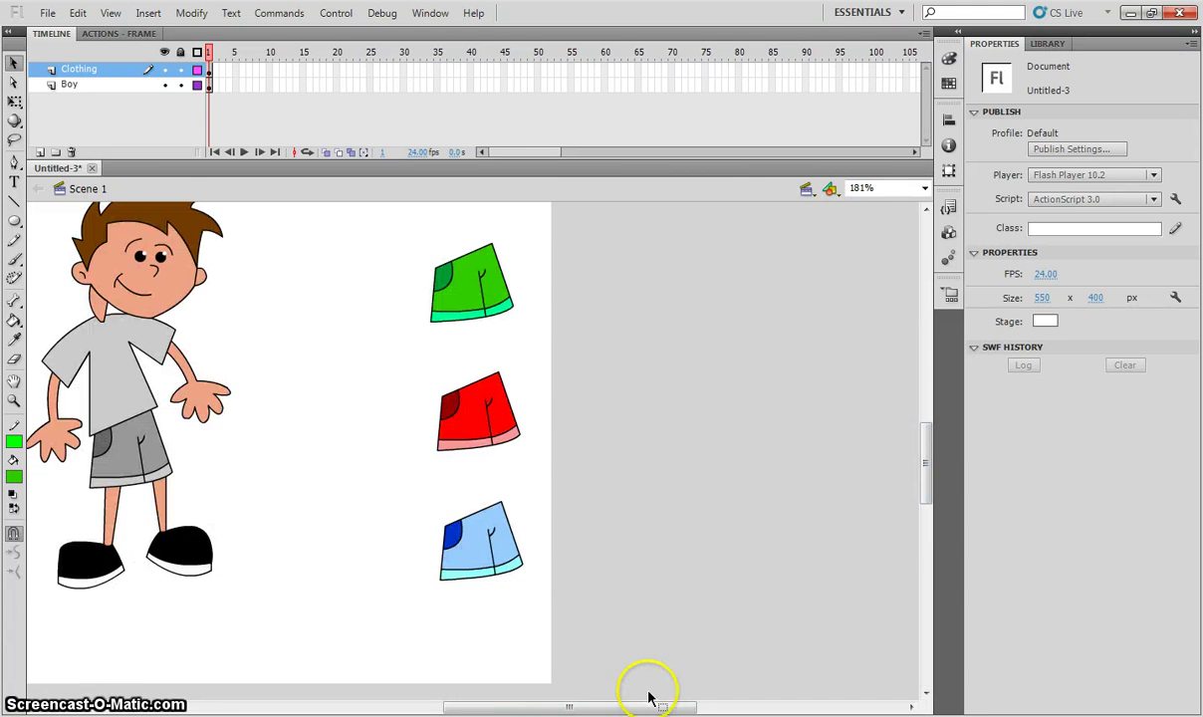
Step: Lock the Boy layer in the Timeline and confirm the boy can no longer be selected
{"action": "left_click_drag", "start_coordinate": [647, 706], "coordinate": [551, 692]}
{"action": "scroll", "coordinate": [571, 629], "scroll_direction": "up", "scroll_amount": 3}
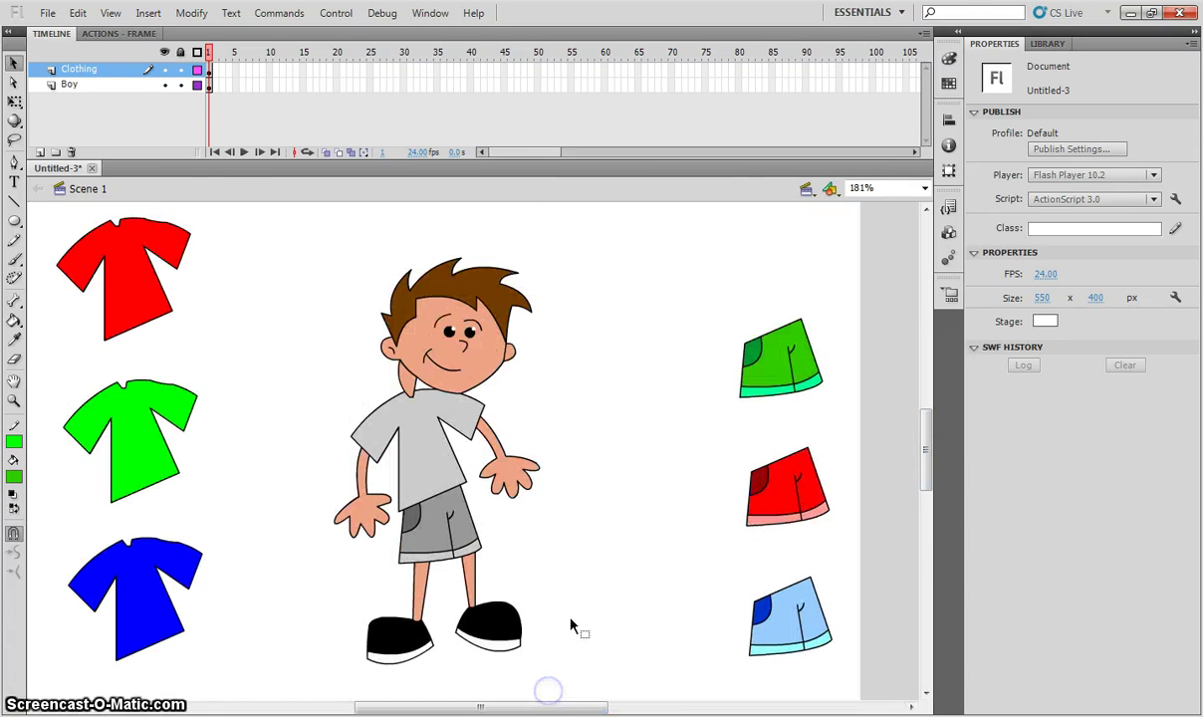
{"action": "left_click", "coordinate": [574, 591]}
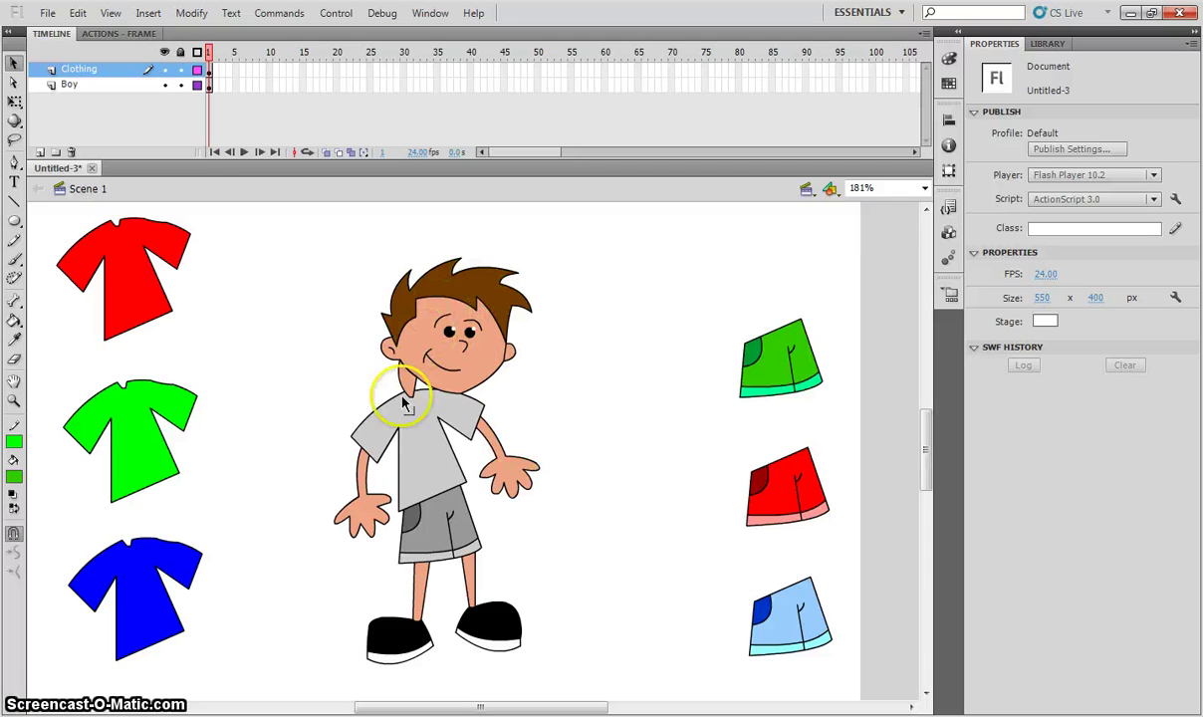
{"action": "left_click", "coordinate": [180, 86]}
{"action": "left_click", "coordinate": [458, 346]}
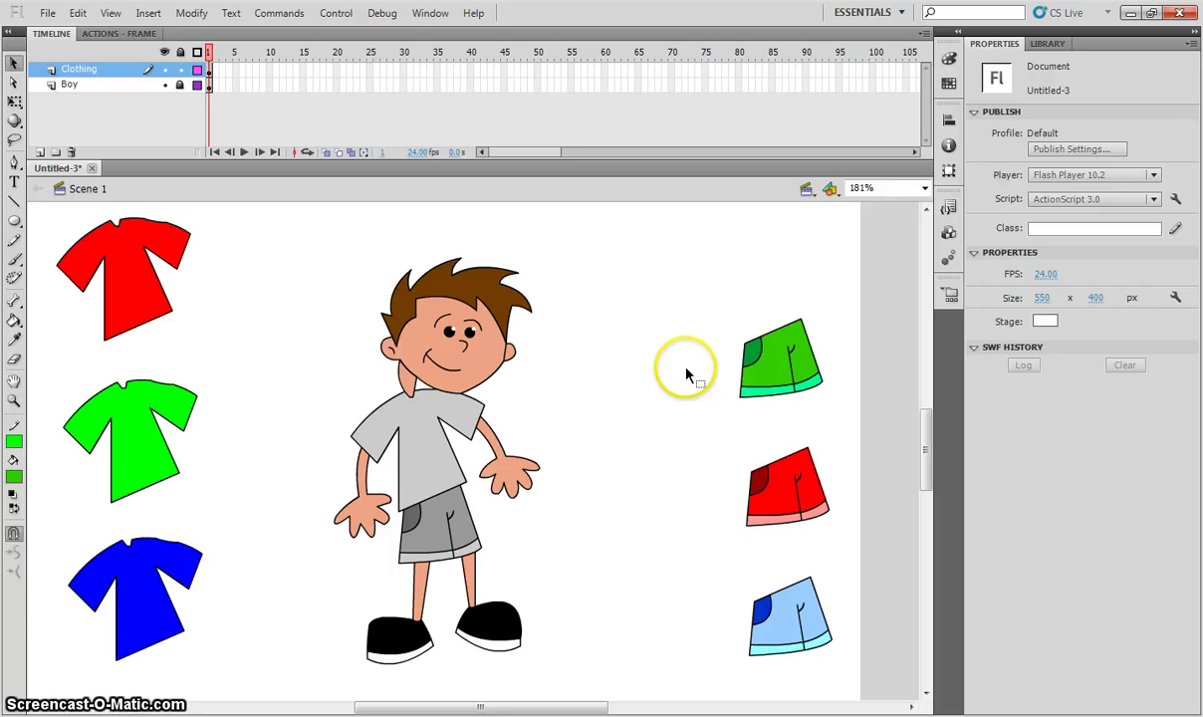
Step: Convert the green shorts into movie clip greenShorts_mc and move it higher on the stage
{"action": "left_click", "coordinate": [712, 304]}
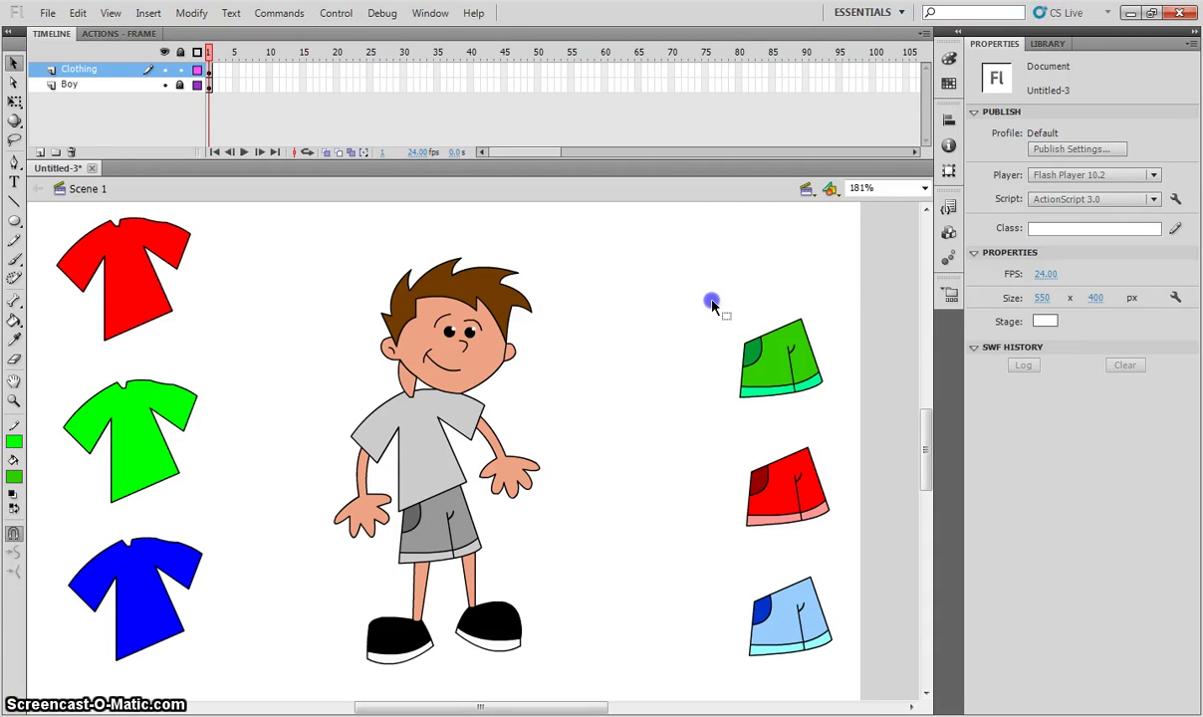
{"action": "left_click_drag", "start_coordinate": [713, 304], "coordinate": [853, 422]}
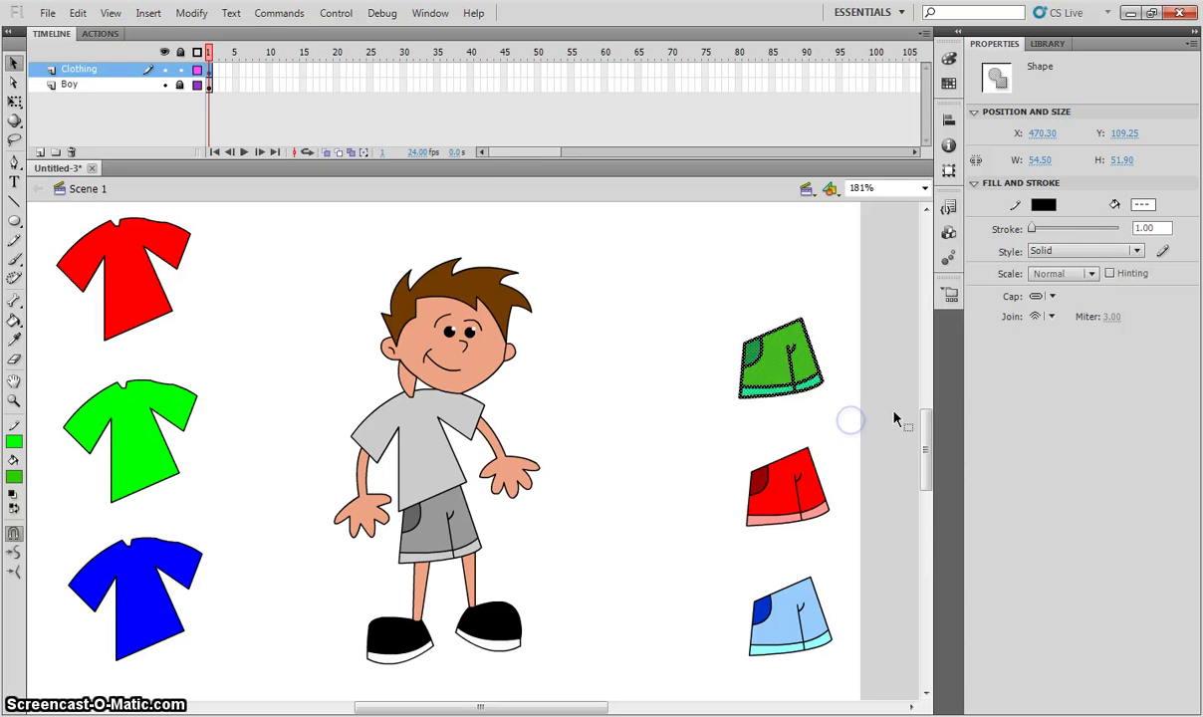
{"action": "left_click", "coordinate": [193, 14]}
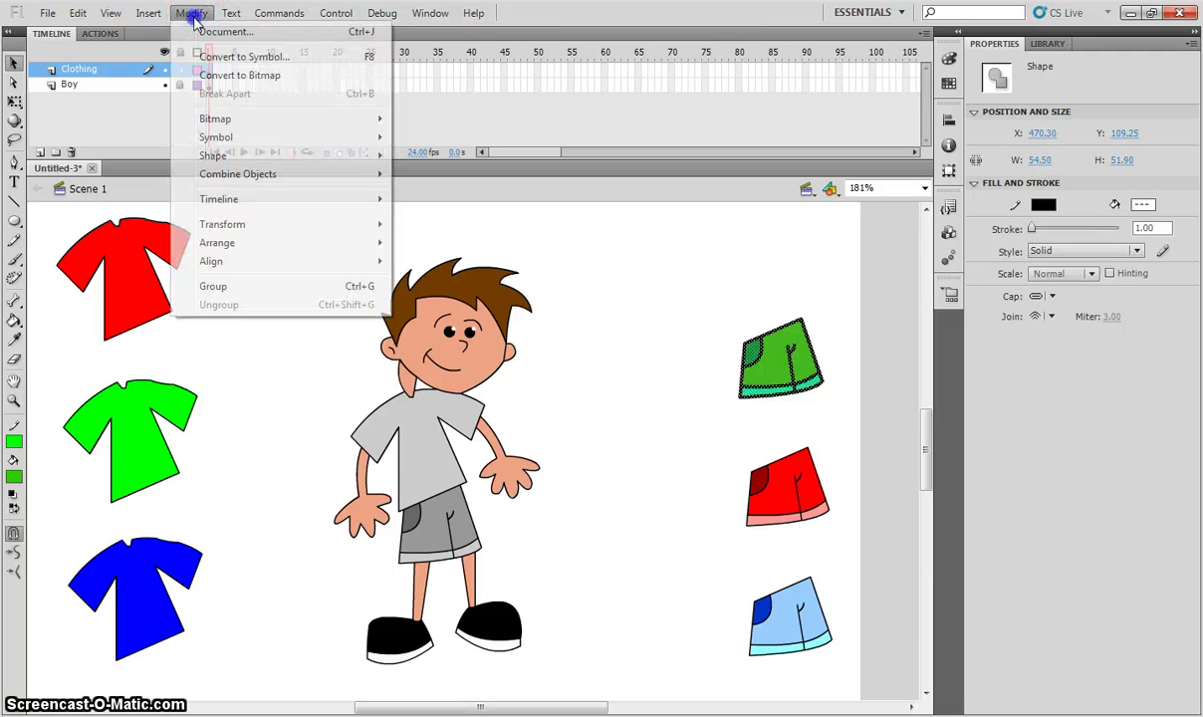
{"action": "left_click", "coordinate": [326, 62]}
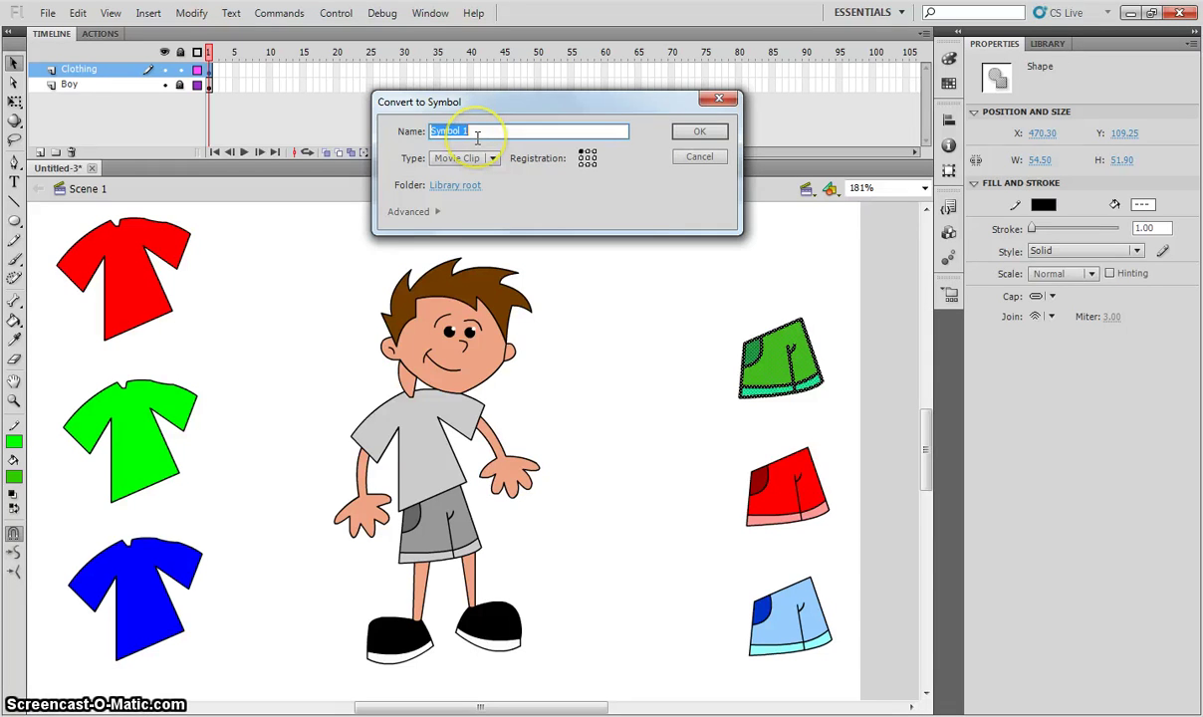
{"action": "type", "text": "greenShorts_mc"}
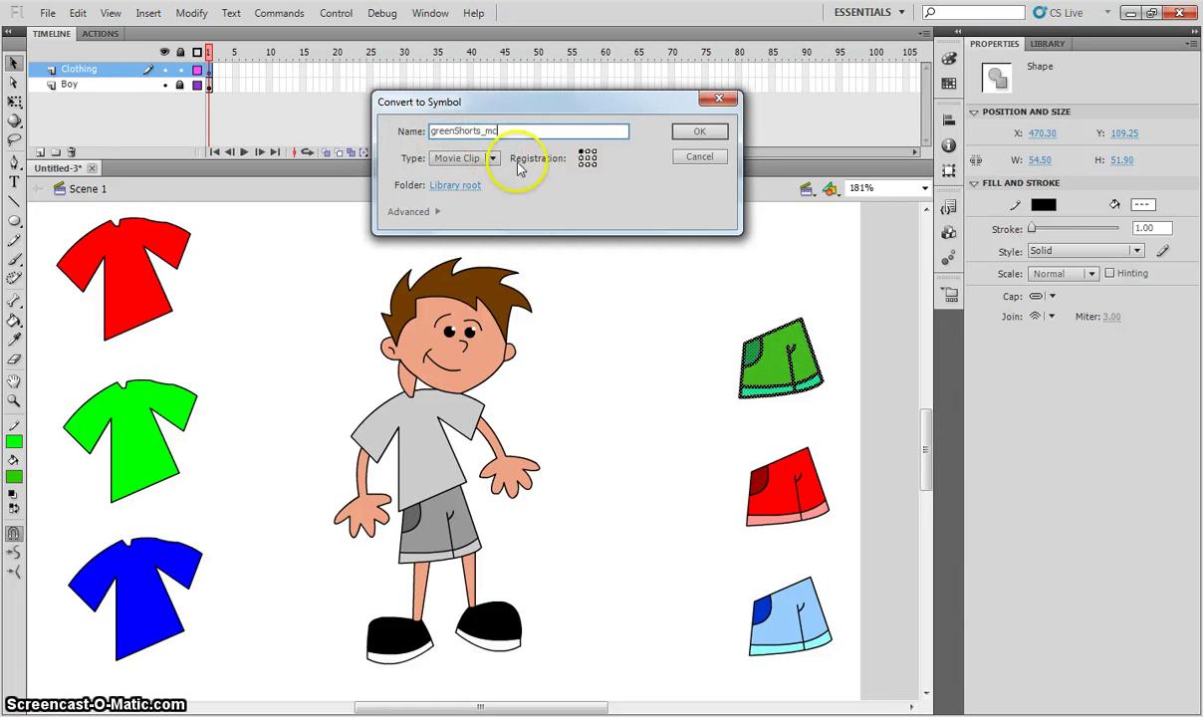
{"action": "left_click", "coordinate": [701, 132]}
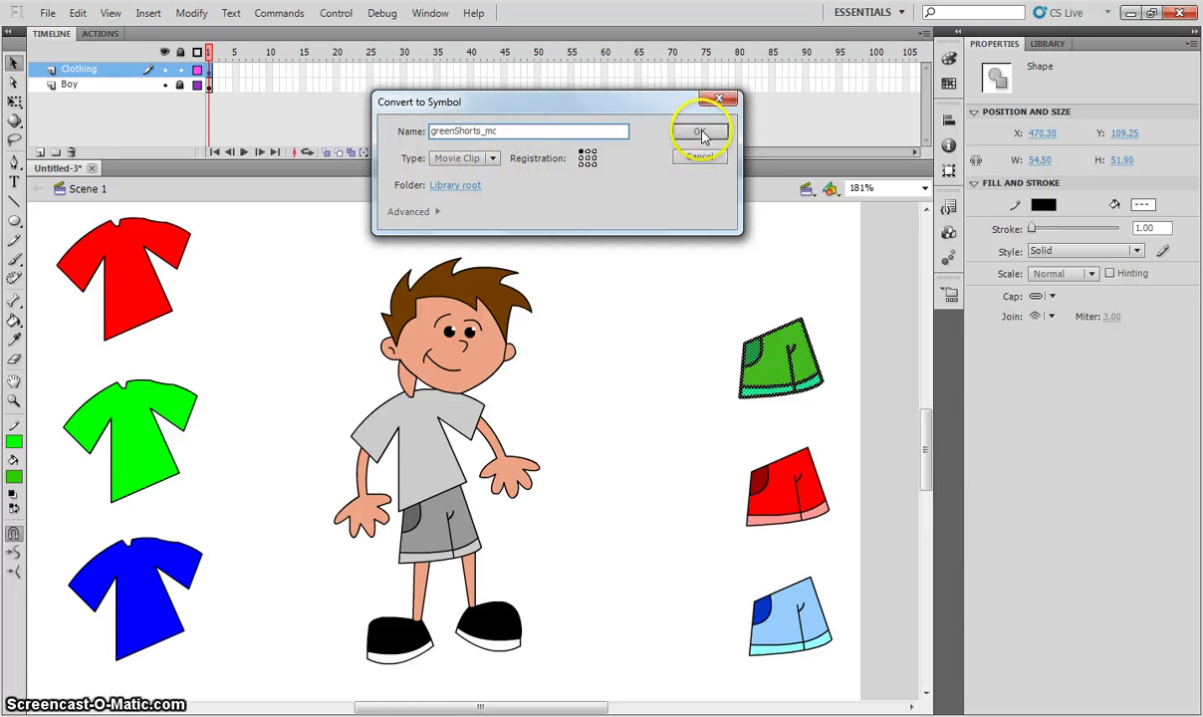
{"action": "left_click_drag", "start_coordinate": [758, 358], "coordinate": [764, 316]}
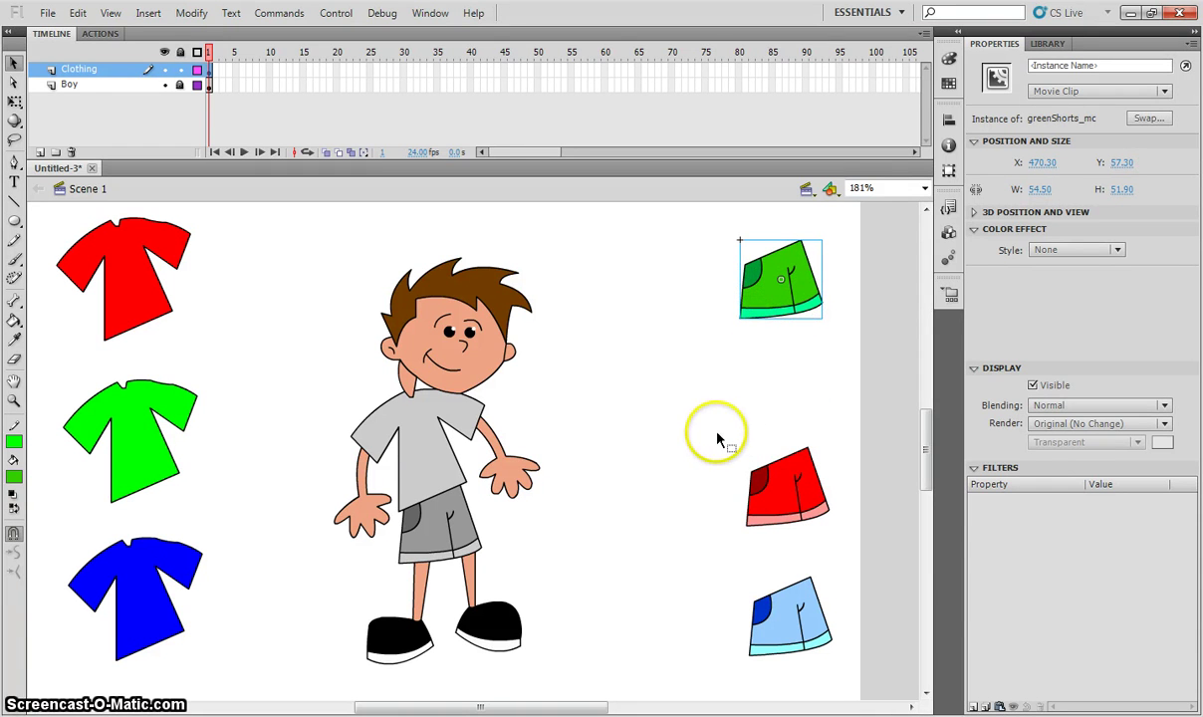
Step: Convert the red shorts into movie clip redShorts_mc with F8 and nudge it up
{"action": "left_click_drag", "start_coordinate": [718, 436], "coordinate": [845, 546]}
{"action": "key", "text": "F8"}
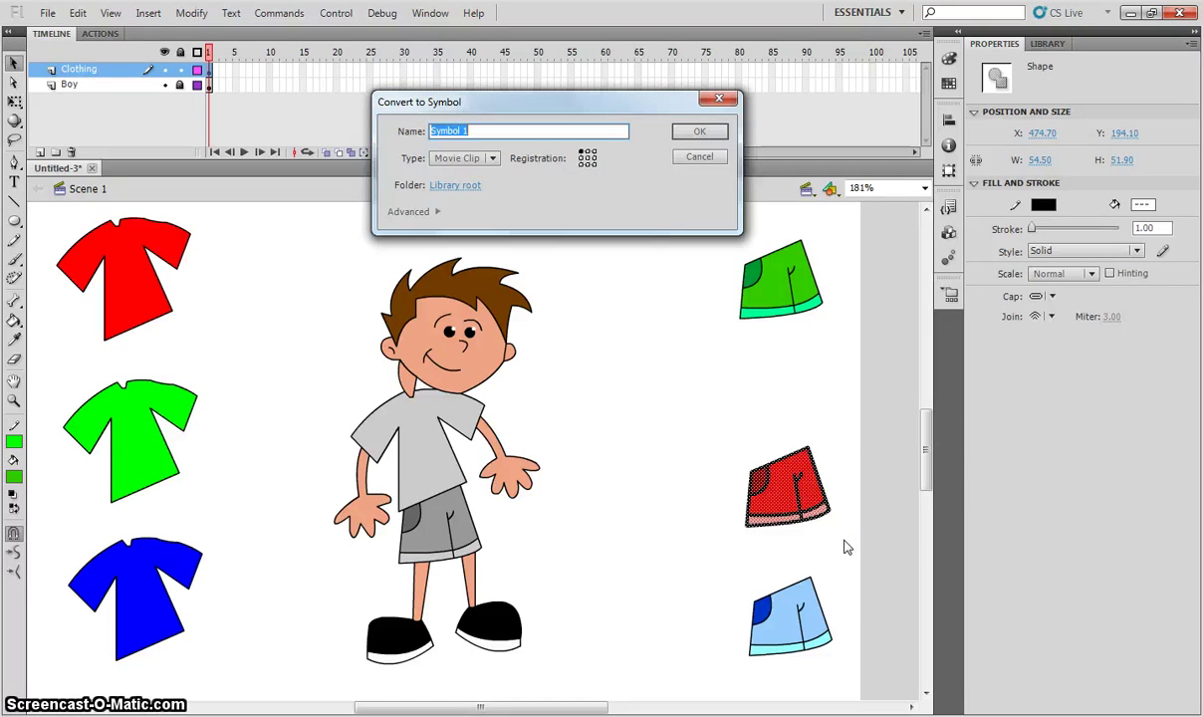
{"action": "type", "text": "redShorts_mc"}
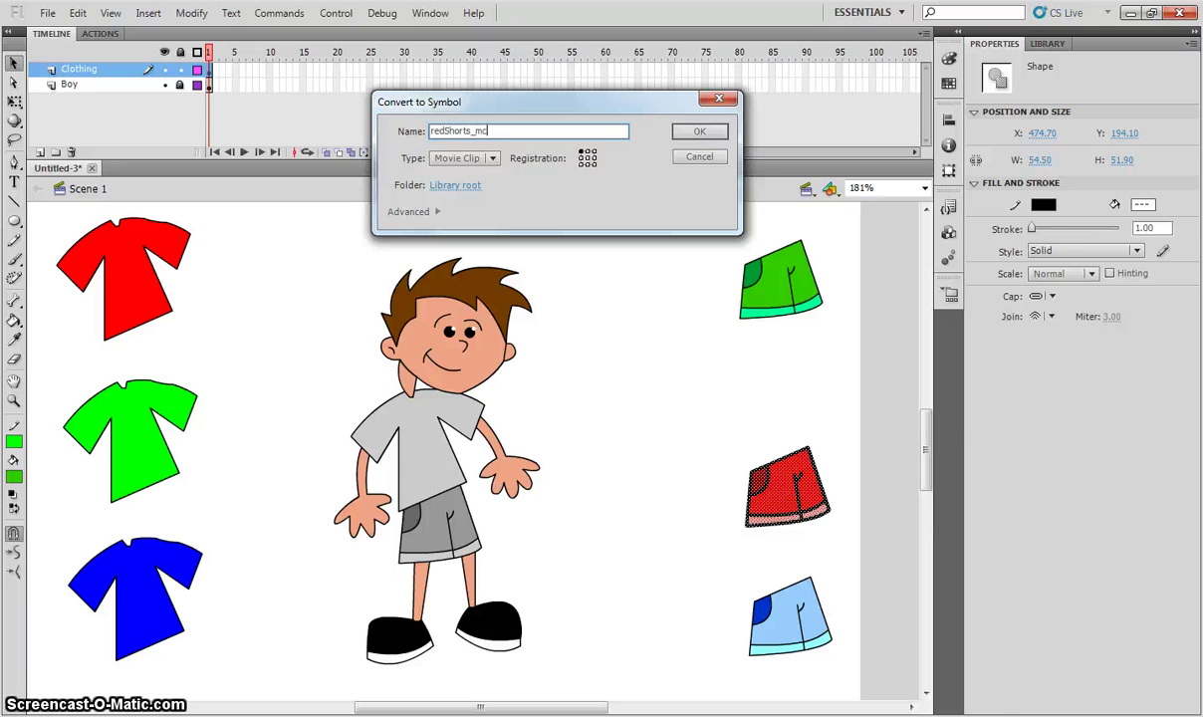
{"action": "key", "text": "Return"}
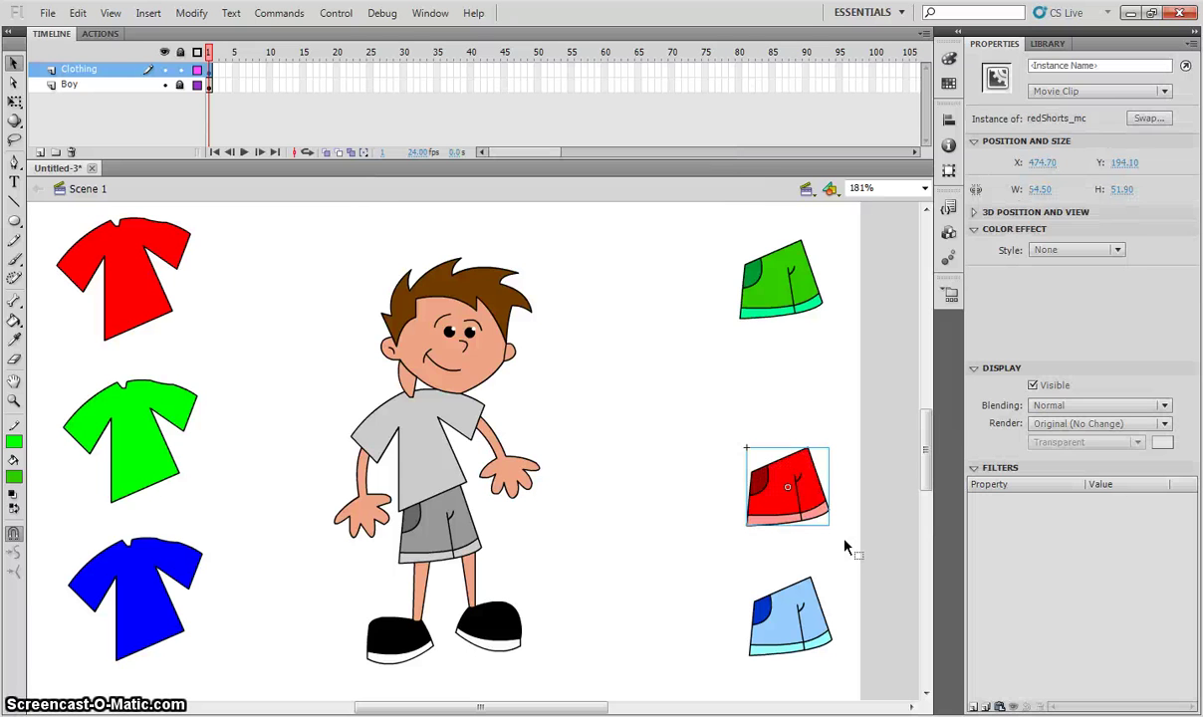
{"action": "left_click_drag", "start_coordinate": [811, 499], "coordinate": [811, 477]}
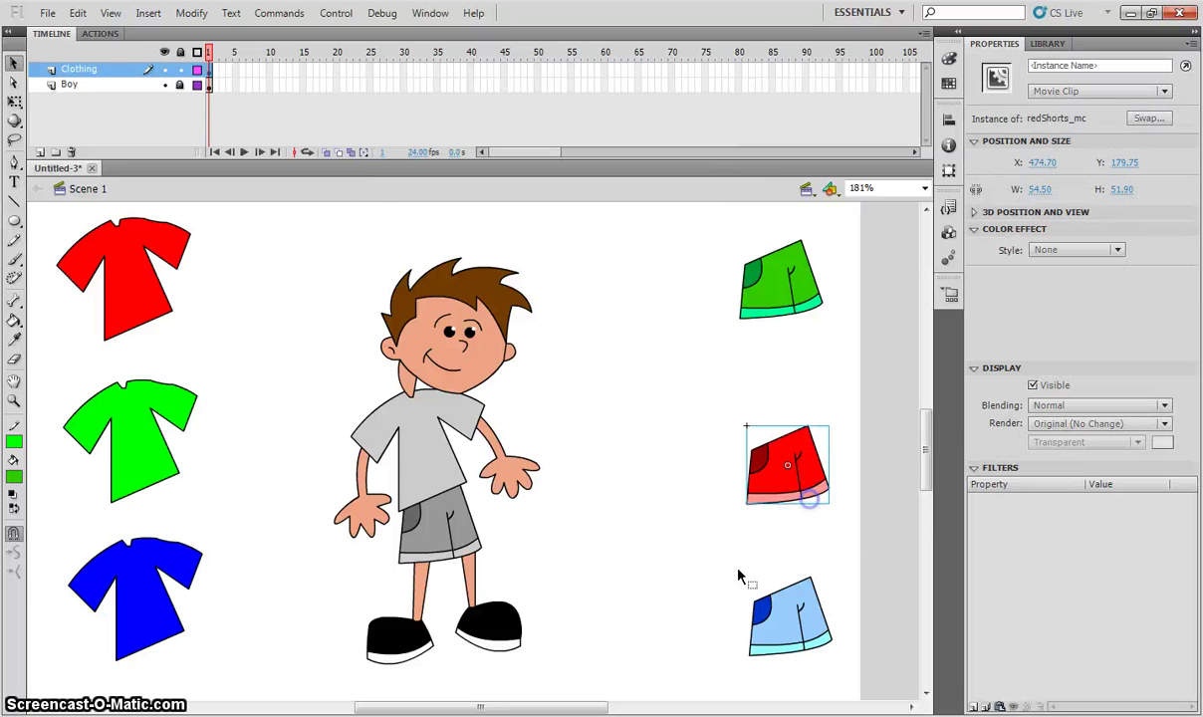
Step: Convert the blue shorts into movie clip blueShorts_mc
{"action": "left_click", "coordinate": [793, 605]}
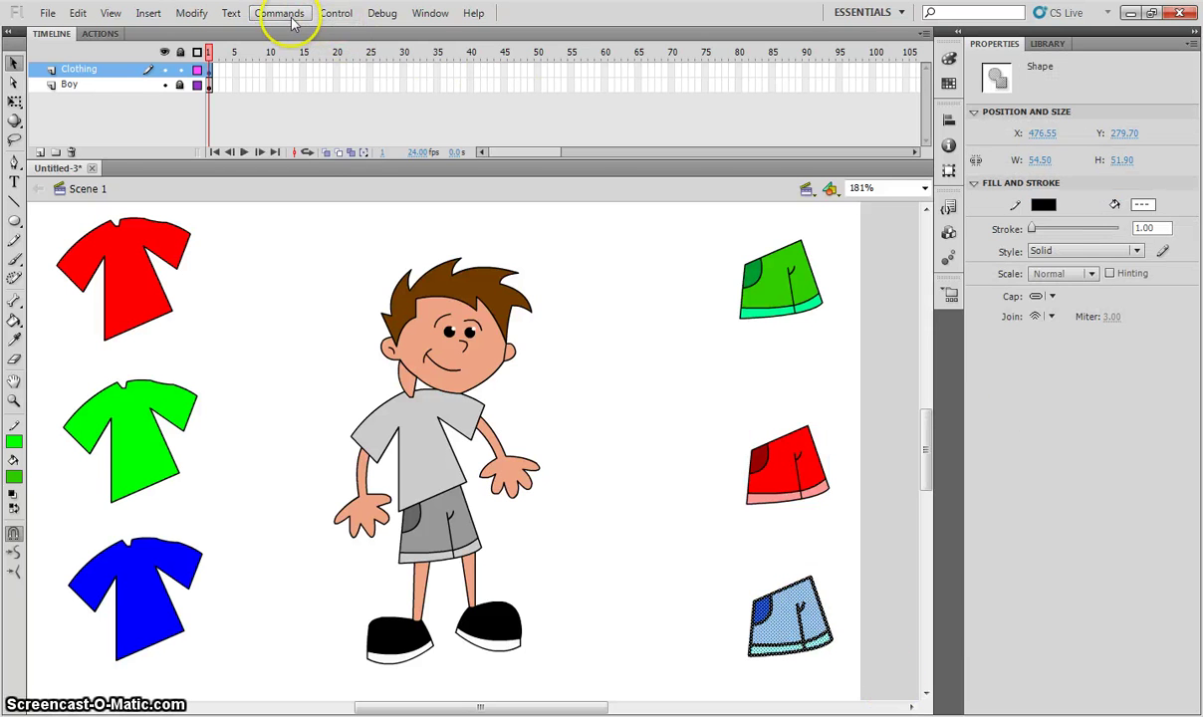
{"action": "left_click", "coordinate": [191, 13]}
{"action": "left_click", "coordinate": [223, 57]}
{"action": "type", "text": "yell"}
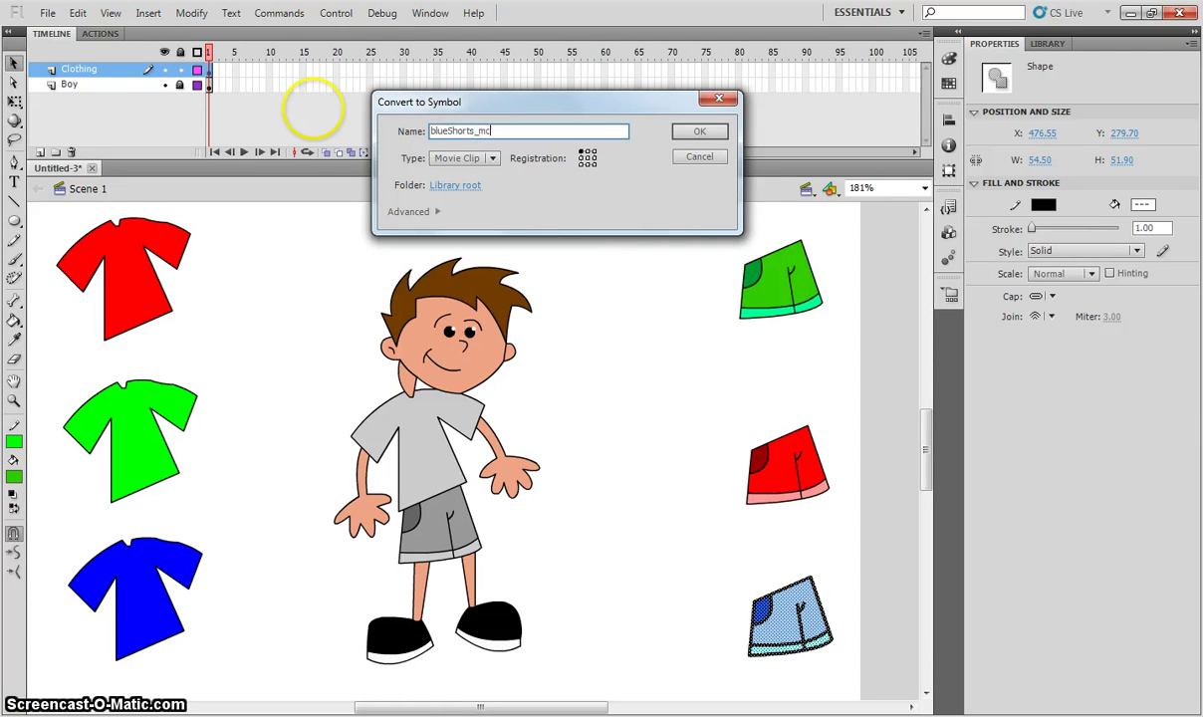
{"action": "left_click", "coordinate": [684, 128]}
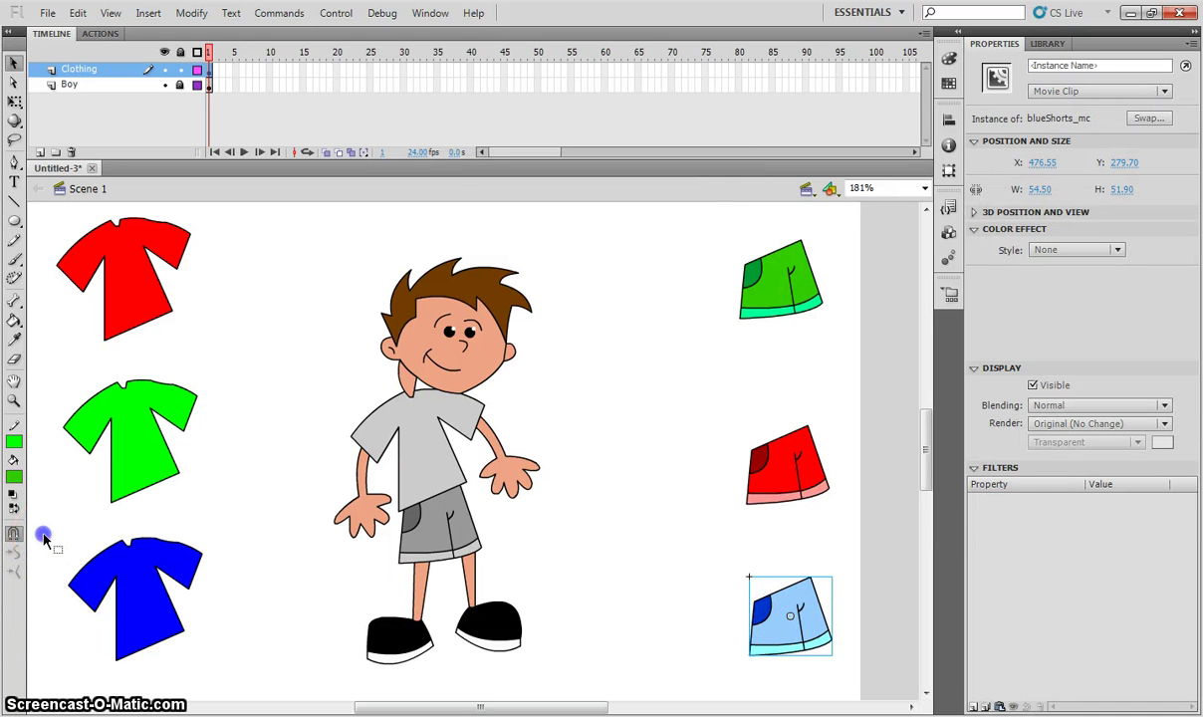
Step: Convert the blue shirt into movie clip blueShirt_mc
{"action": "left_click_drag", "start_coordinate": [44, 538], "coordinate": [245, 684]}
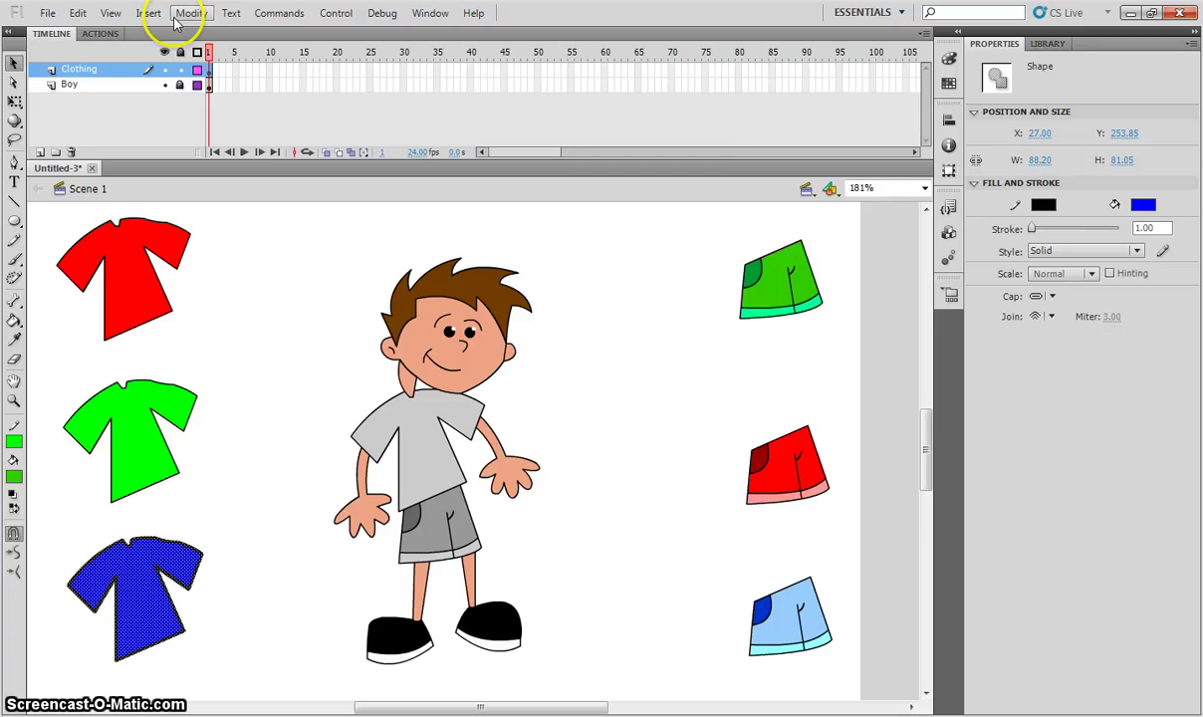
{"action": "key", "text": "F8"}
{"action": "type", "text": "blueShiort_mc"}
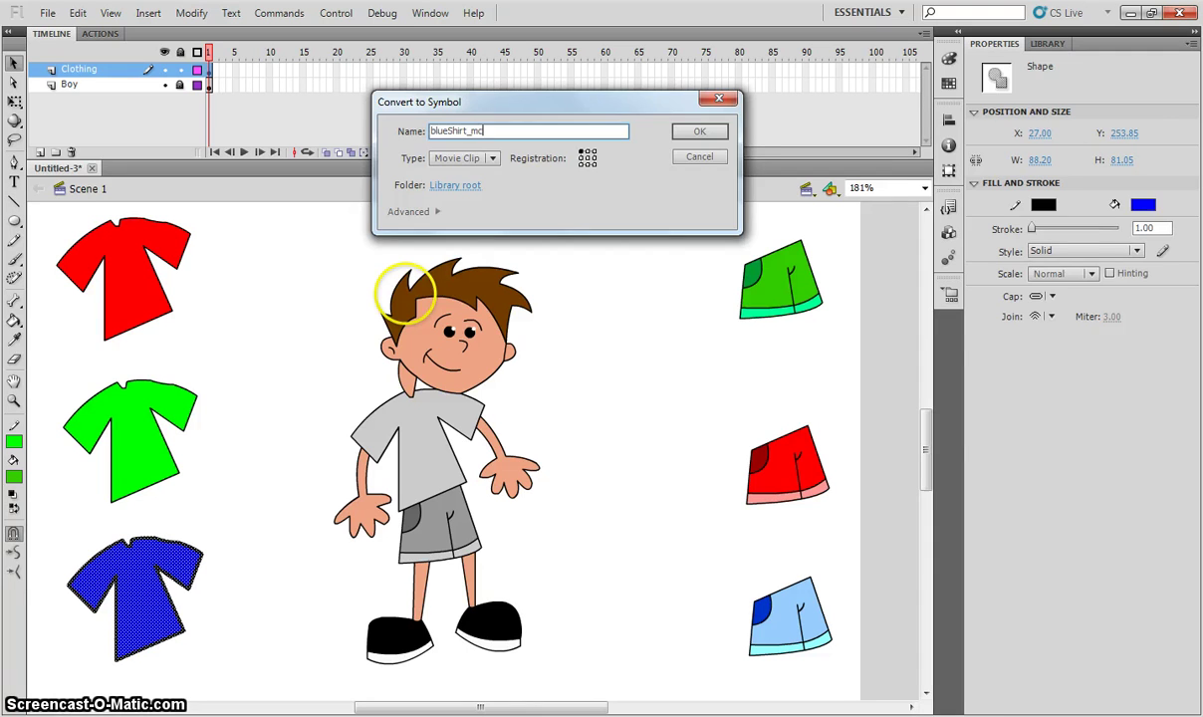
{"action": "key", "text": "Return"}
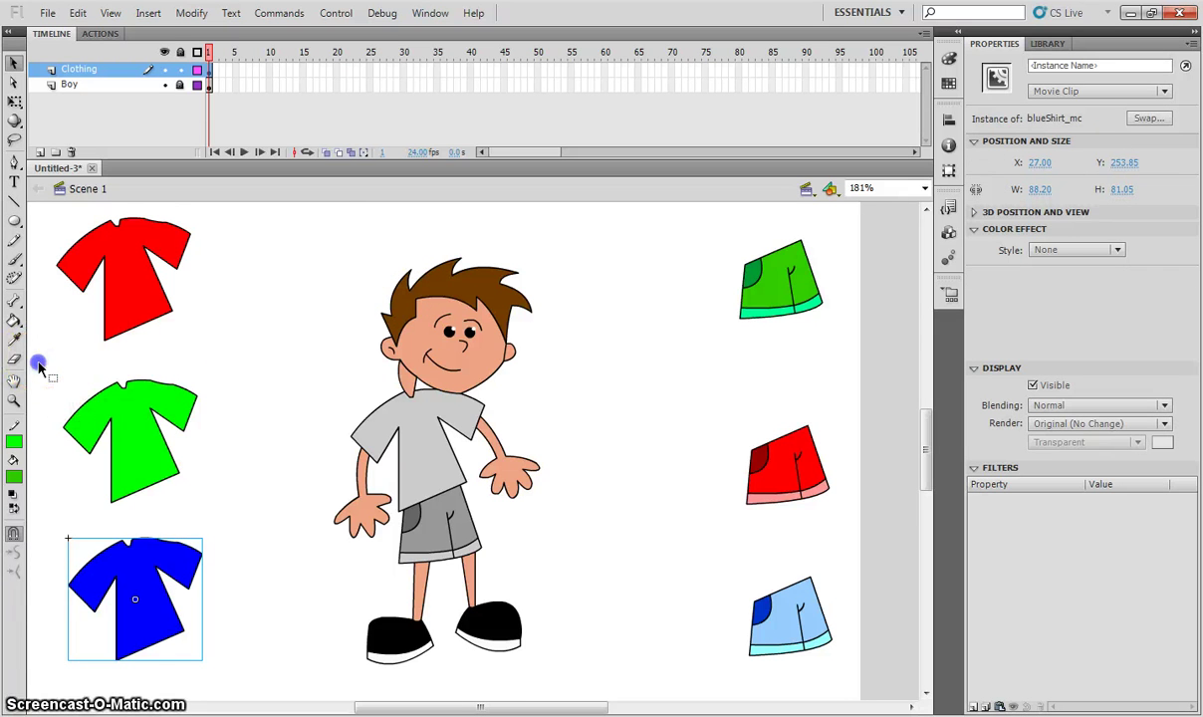
Step: Convert the green shirt into movie clip greenShirt_mc
{"action": "left_click_drag", "start_coordinate": [38, 359], "coordinate": [249, 509]}
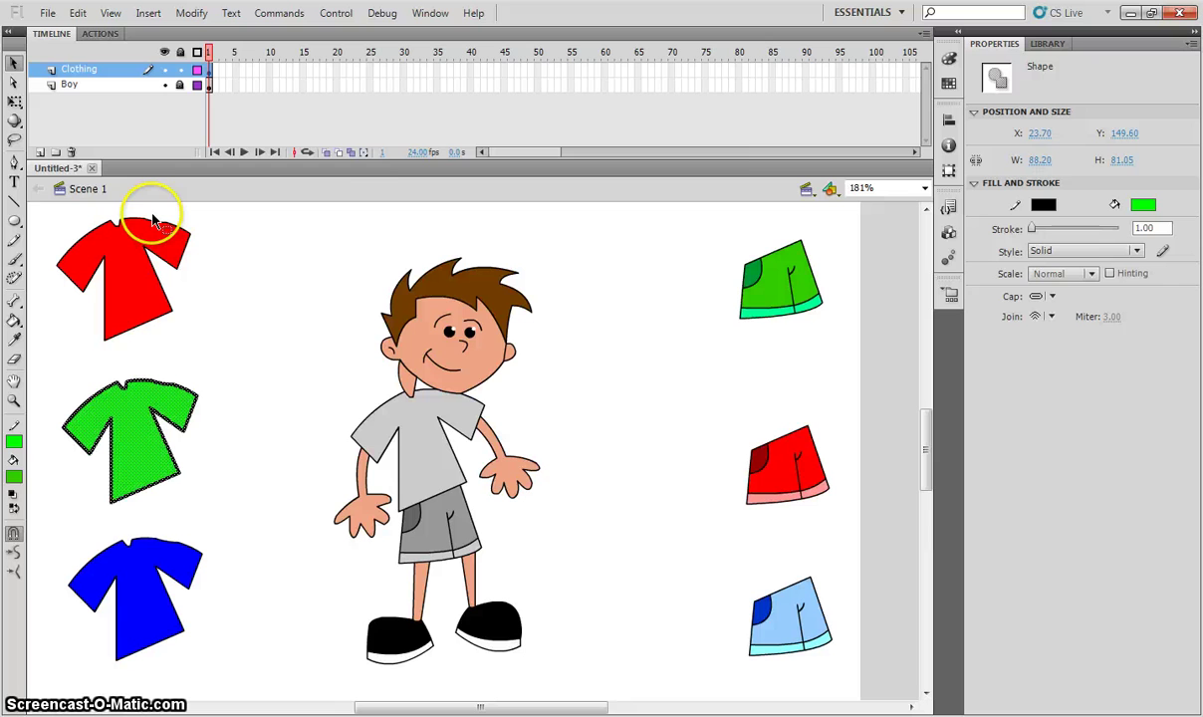
{"action": "key", "text": "F8"}
{"action": "type", "text": "greenShirt_mc"}
{"action": "key", "text": "Return"}
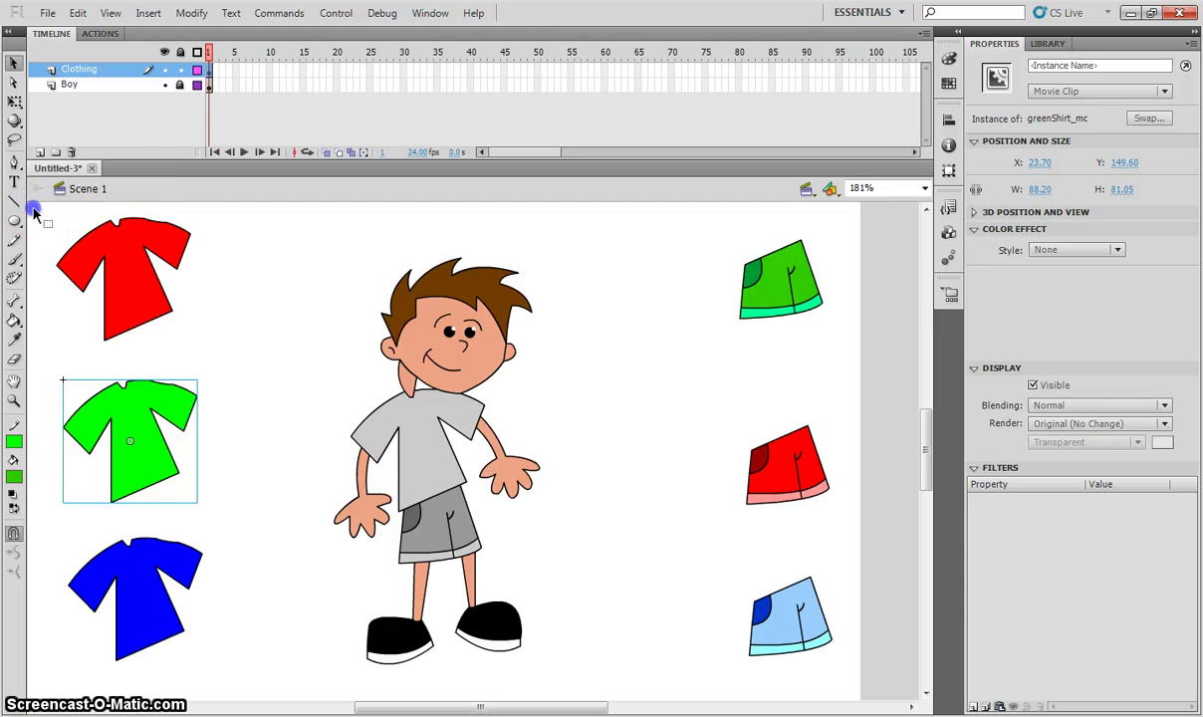
Step: Convert the red shirt into movie clip redShirt_mc
{"action": "left_click_drag", "start_coordinate": [218, 343], "coordinate": [217, 340]}
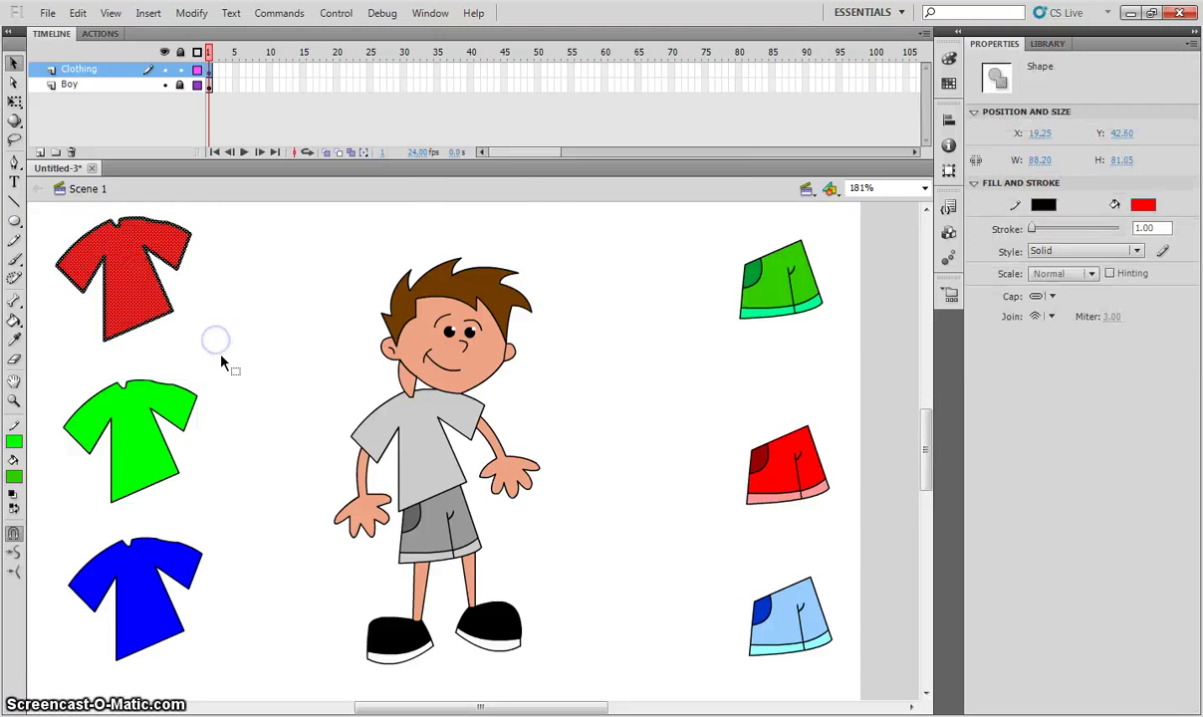
{"action": "key", "text": "F8"}
{"action": "type", "text": "red"}
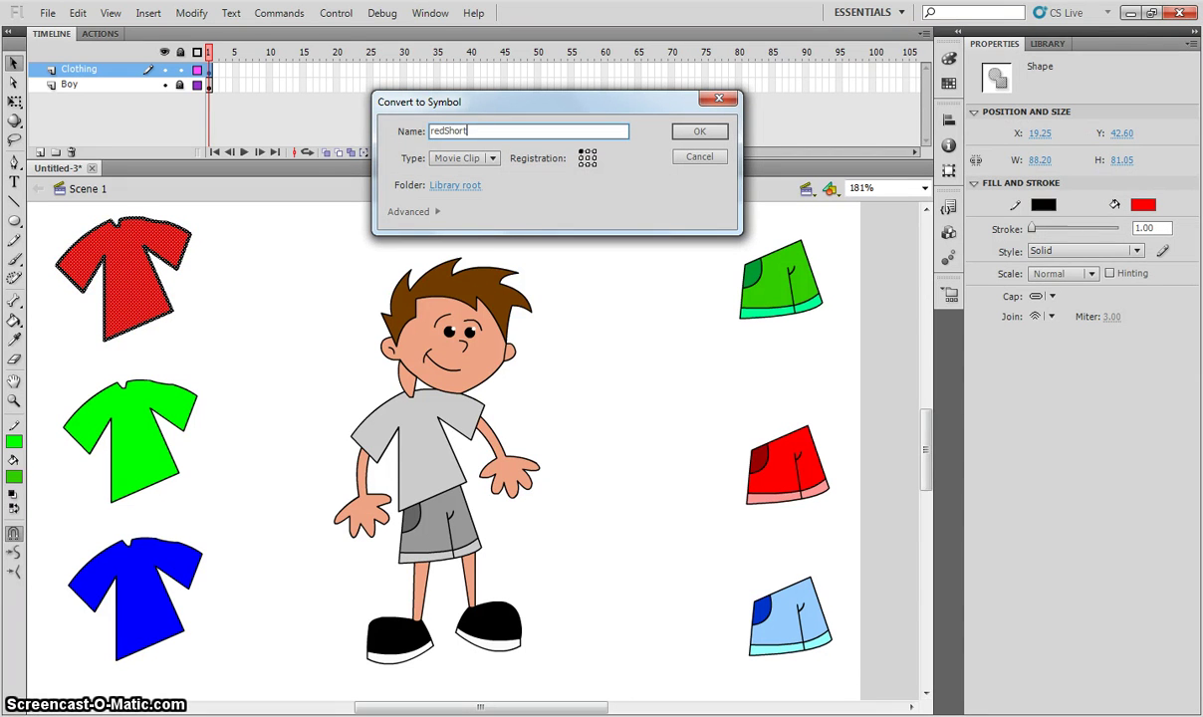
{"action": "type", "text": "Shirt_mc"}
{"action": "key", "text": "Return"}
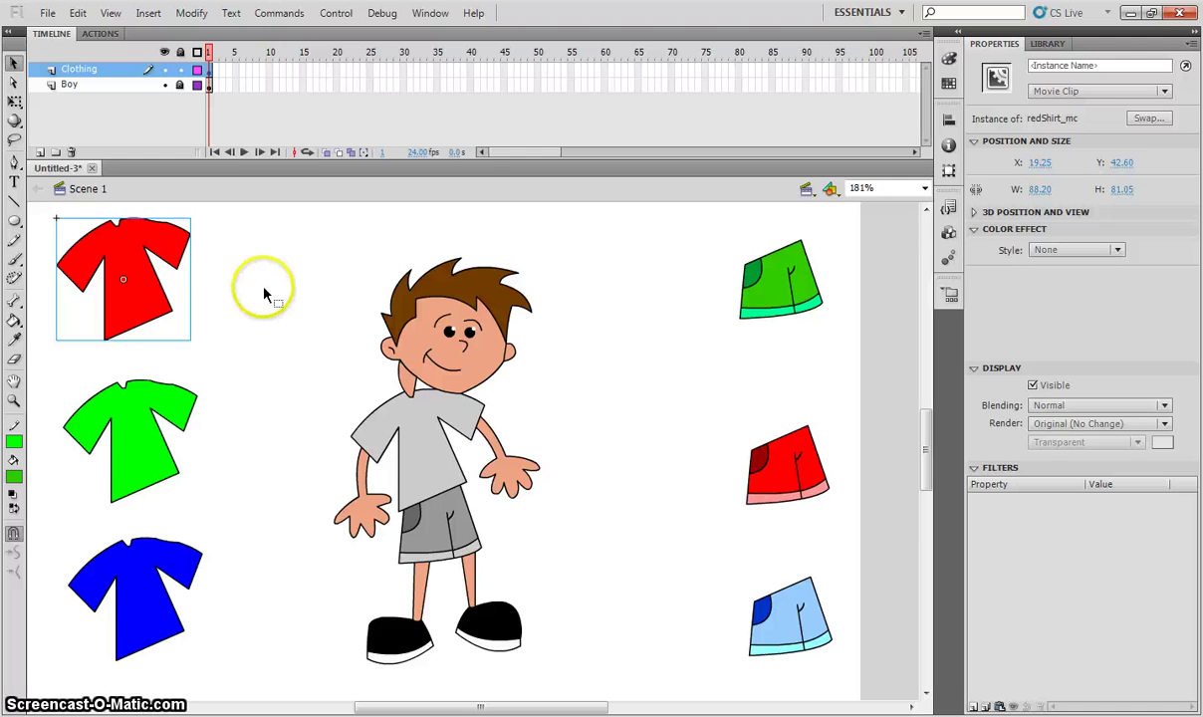
Step: Nudge the red shirt clip slightly left, then click the empty stage to deselect
{"action": "left_click_drag", "start_coordinate": [149, 271], "coordinate": [122, 257]}
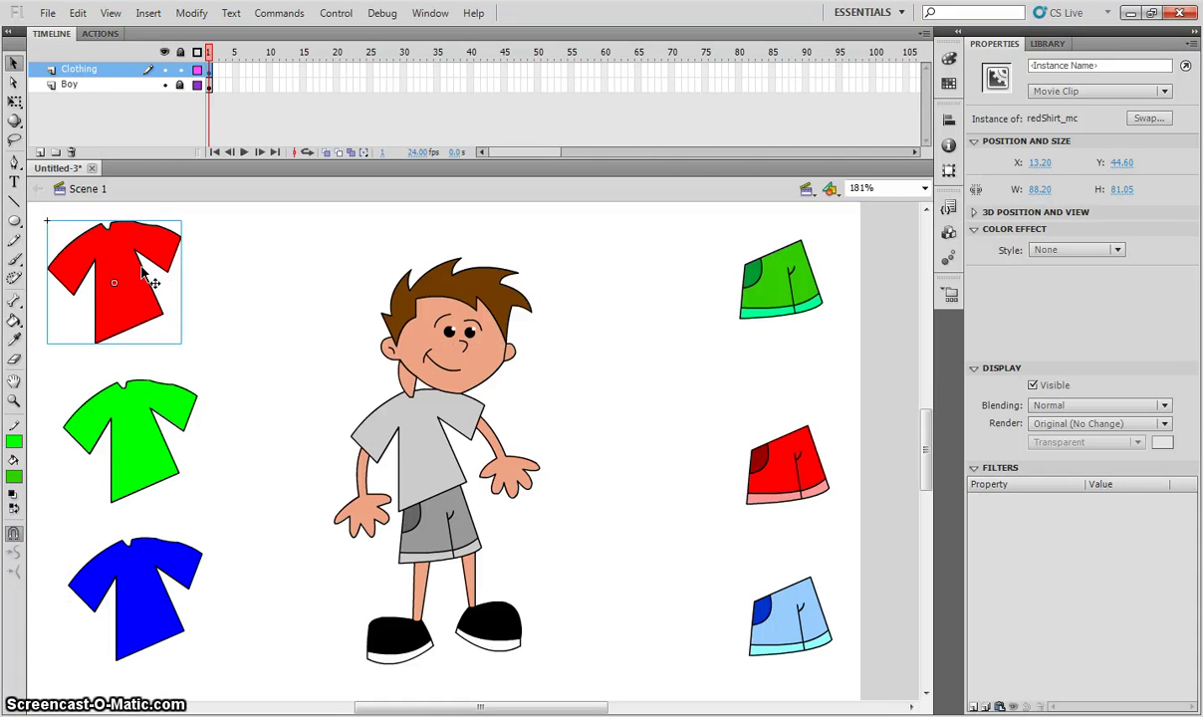
{"action": "left_click", "coordinate": [139, 259]}
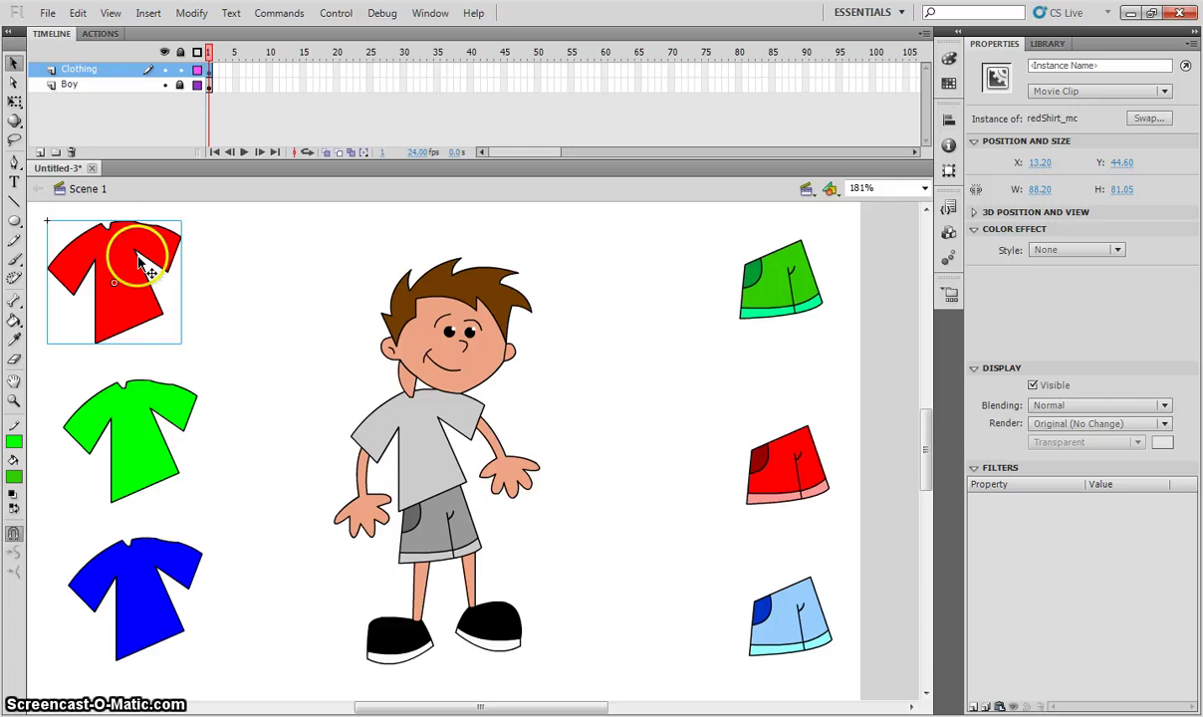
{"action": "left_click", "coordinate": [458, 404]}
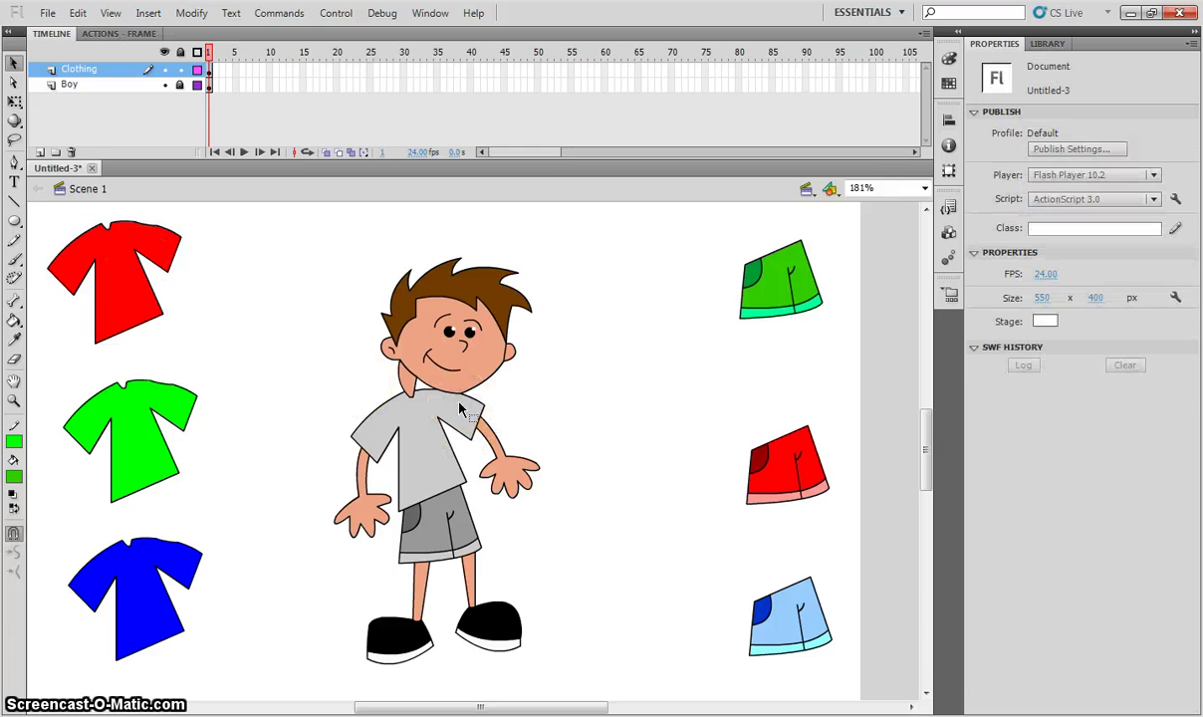
{"action": "left_click", "coordinate": [563, 393]}
{"action": "left_click", "coordinate": [496, 423]}
{"action": "left_click", "coordinate": [474, 398]}
{"action": "left_click", "coordinate": [610, 444]}
Step: Give the shirt clips instance names, including greenShirt and blueShirt
{"action": "left_click", "coordinate": [152, 337]}
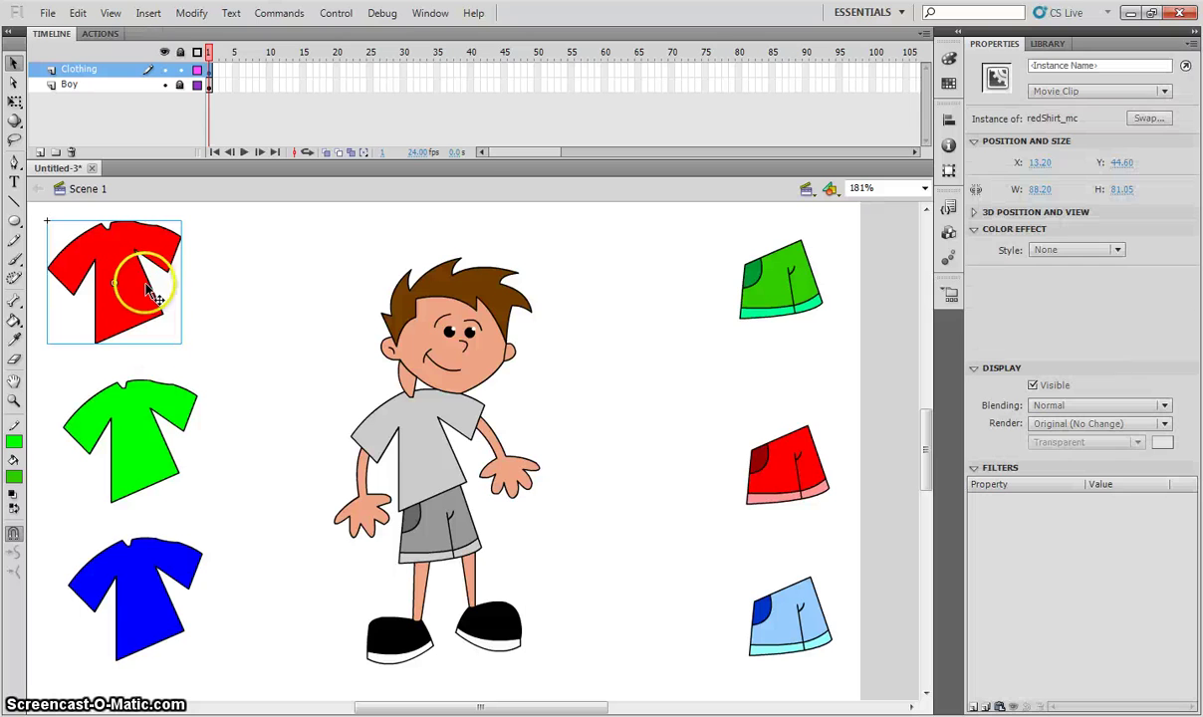
{"action": "left_click", "coordinate": [160, 413]}
{"action": "left_click", "coordinate": [155, 548]}
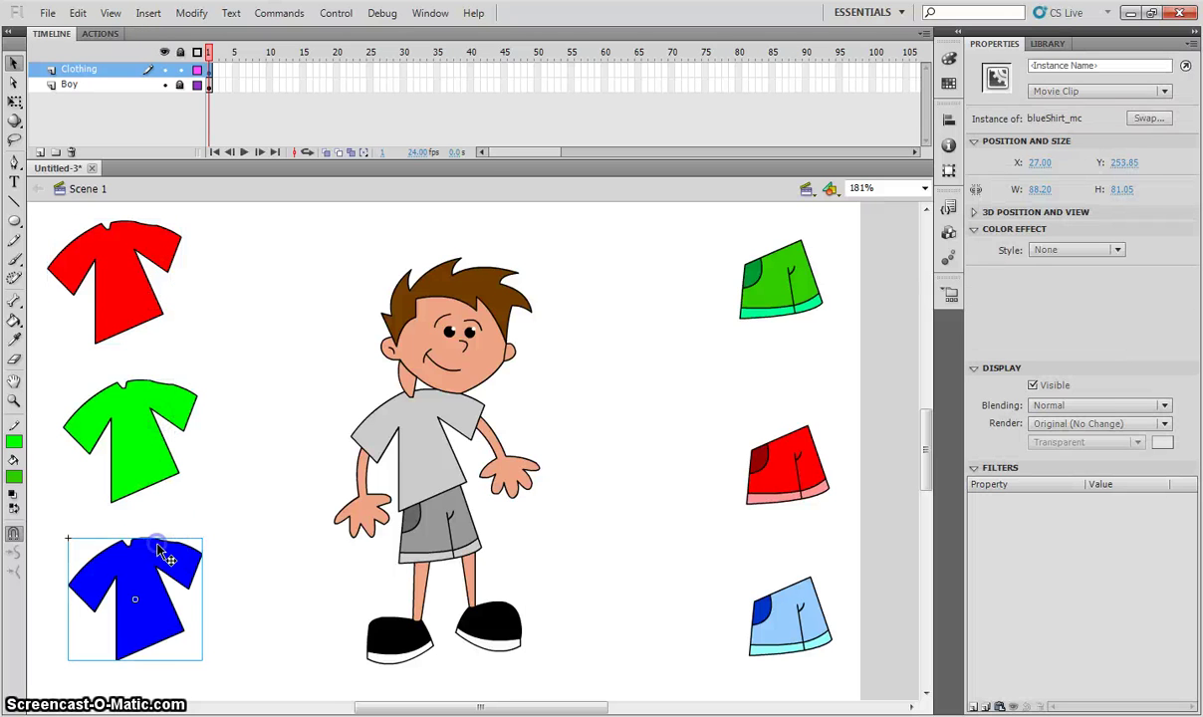
{"action": "left_click", "coordinate": [139, 307]}
{"action": "left_click", "coordinate": [1068, 67]}
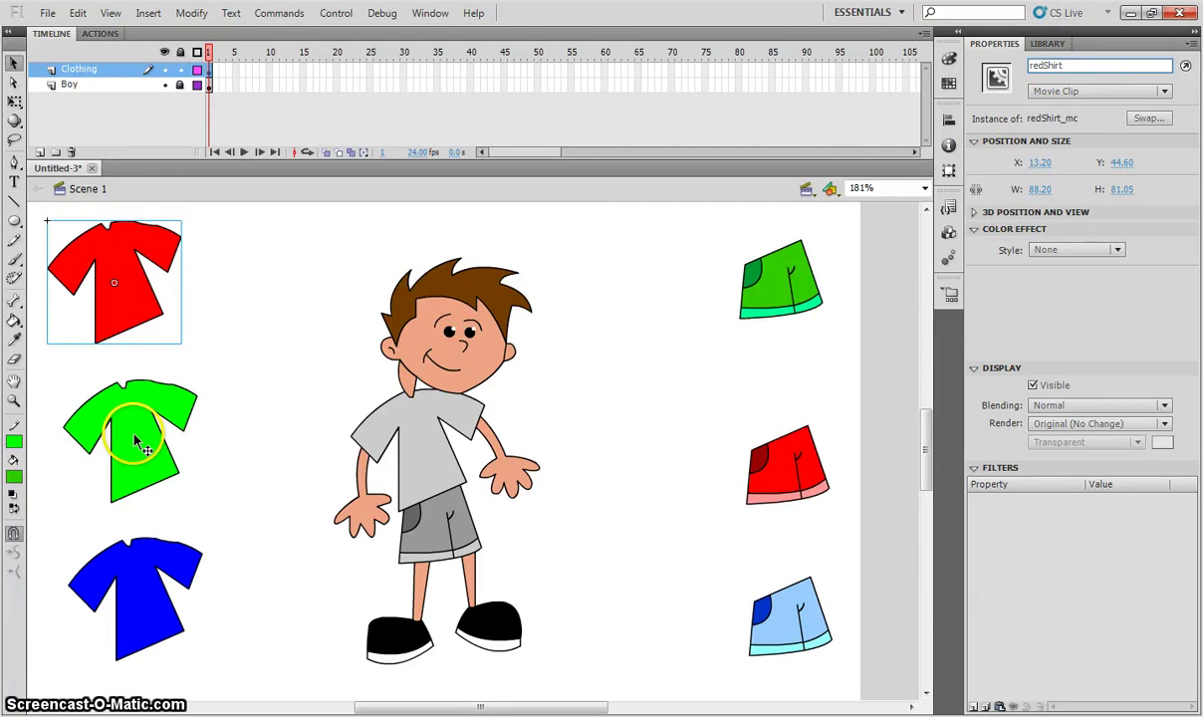
{"action": "left_click", "coordinate": [136, 439]}
{"action": "left_click", "coordinate": [1071, 66]}
{"action": "type", "text": "greenShirt"}
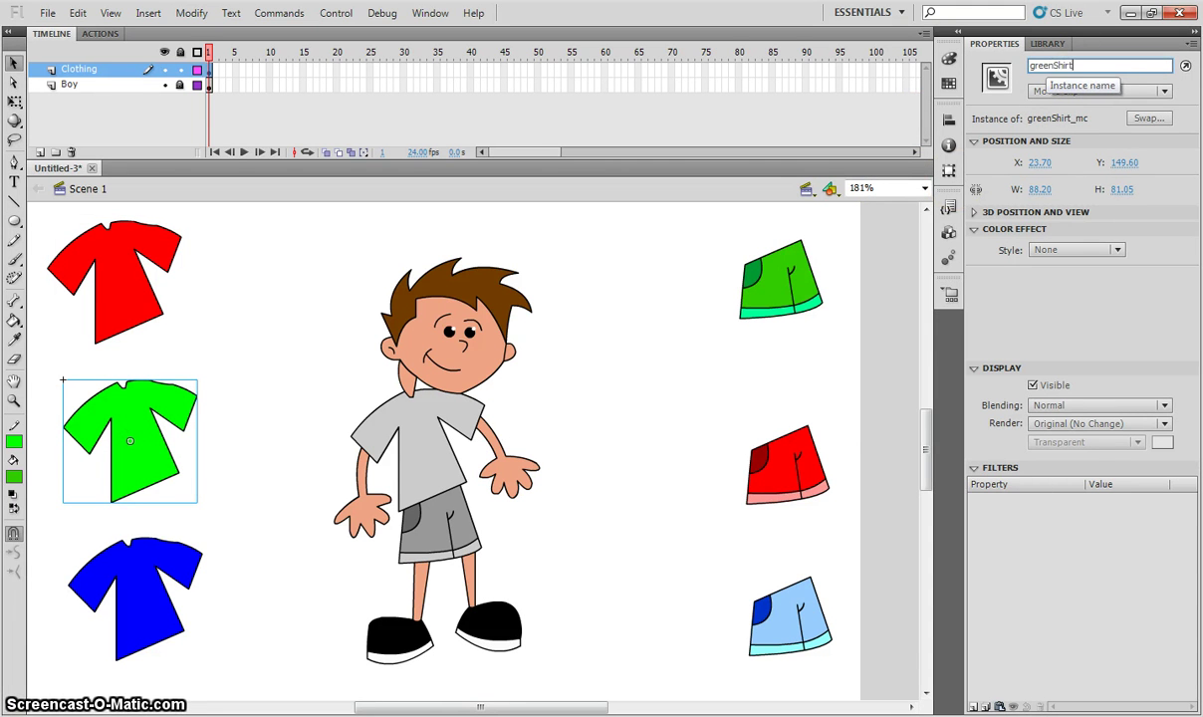
{"action": "left_click", "coordinate": [147, 558]}
{"action": "left_click", "coordinate": [1091, 66]}
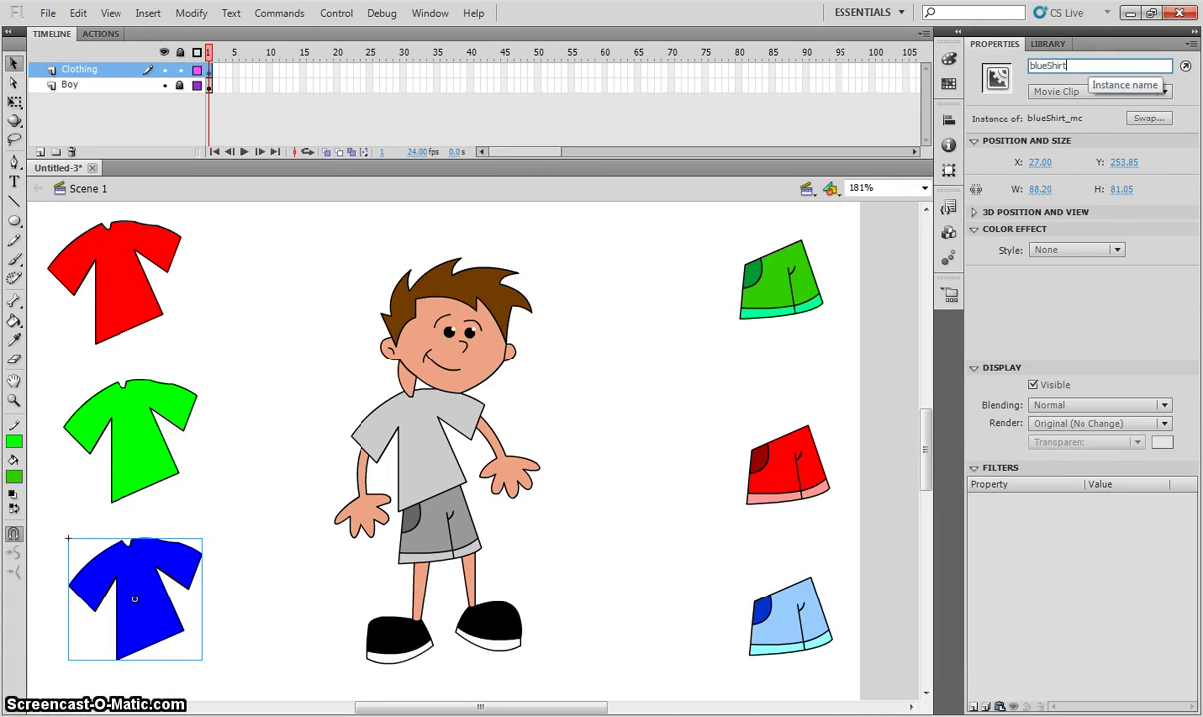
{"action": "type", "text": "blueShirt"}
Step: Name the green, red and blue shorts instances, ending with blueShorts, then deselect
{"action": "left_click", "coordinate": [787, 274]}
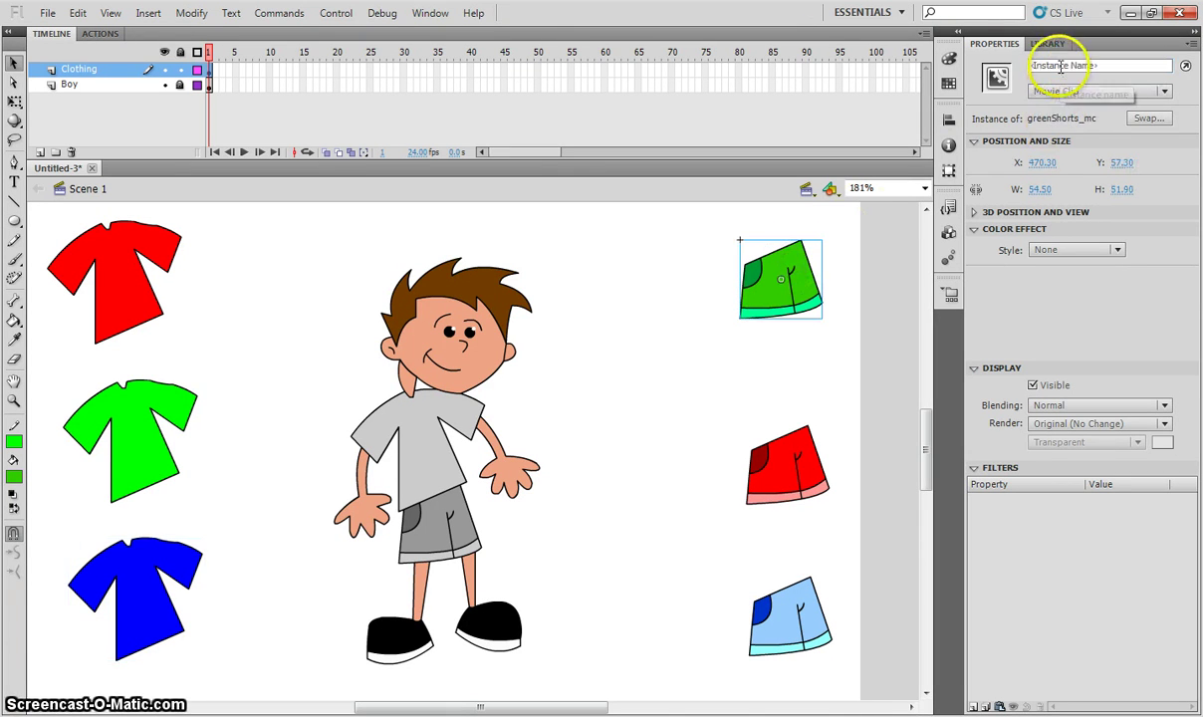
{"action": "left_click", "coordinate": [1062, 65]}
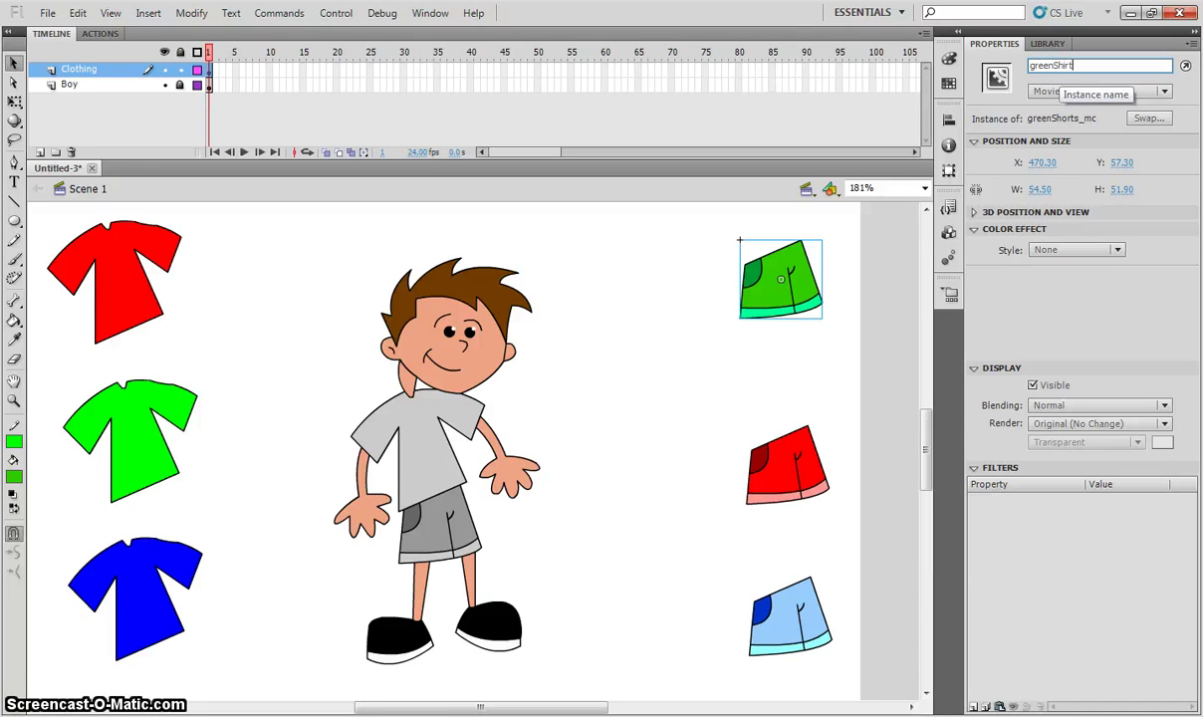
{"action": "left_click", "coordinate": [825, 448]}
{"action": "left_click", "coordinate": [787, 458]}
{"action": "left_click", "coordinate": [1058, 65]}
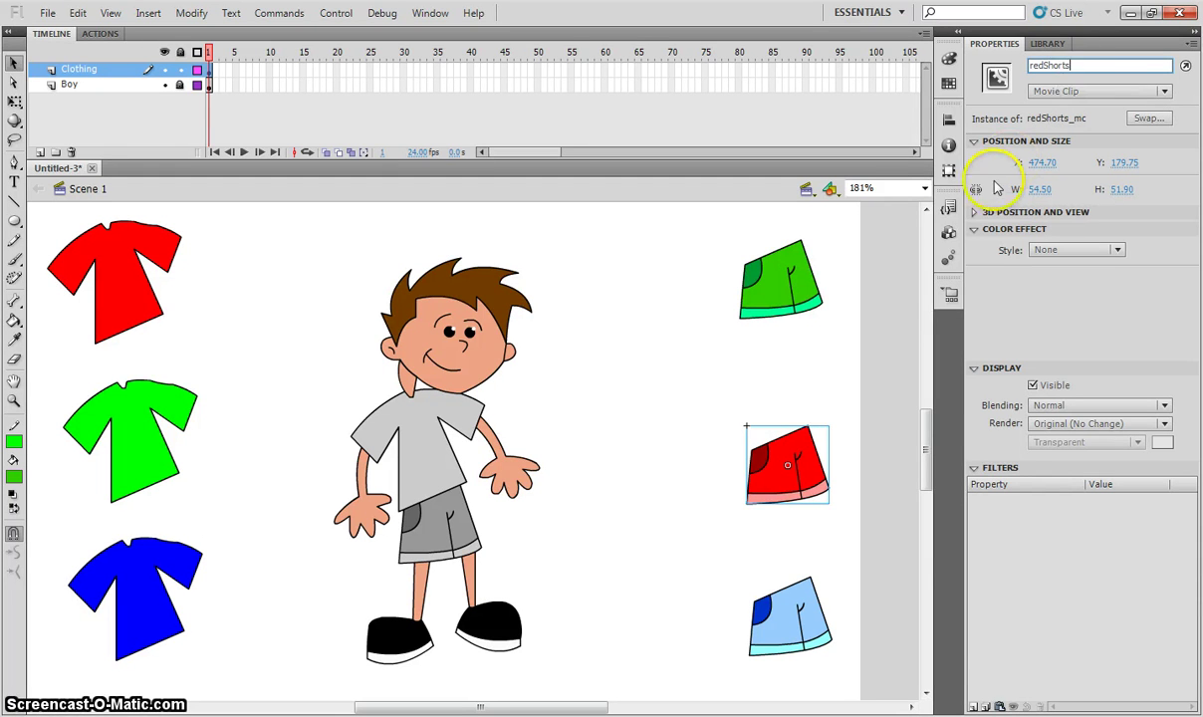
{"action": "left_click", "coordinate": [800, 271]}
{"action": "left_click", "coordinate": [1079, 66]}
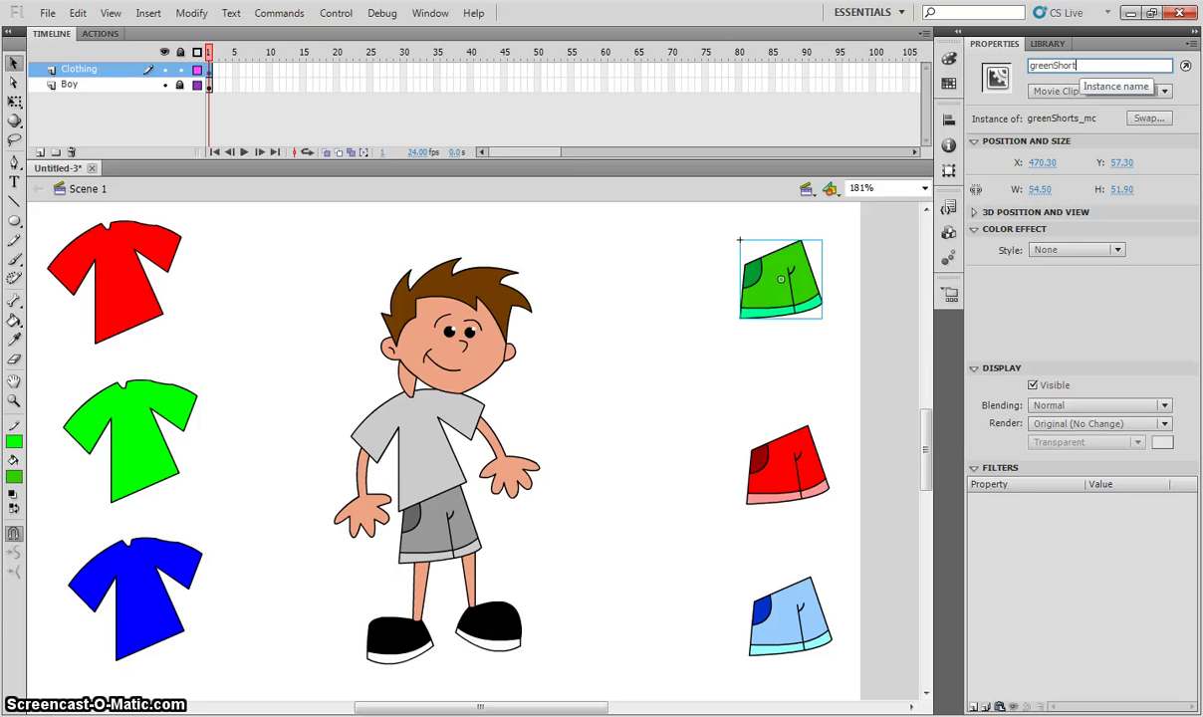
{"action": "left_click", "coordinate": [788, 607]}
{"action": "left_click", "coordinate": [1034, 65]}
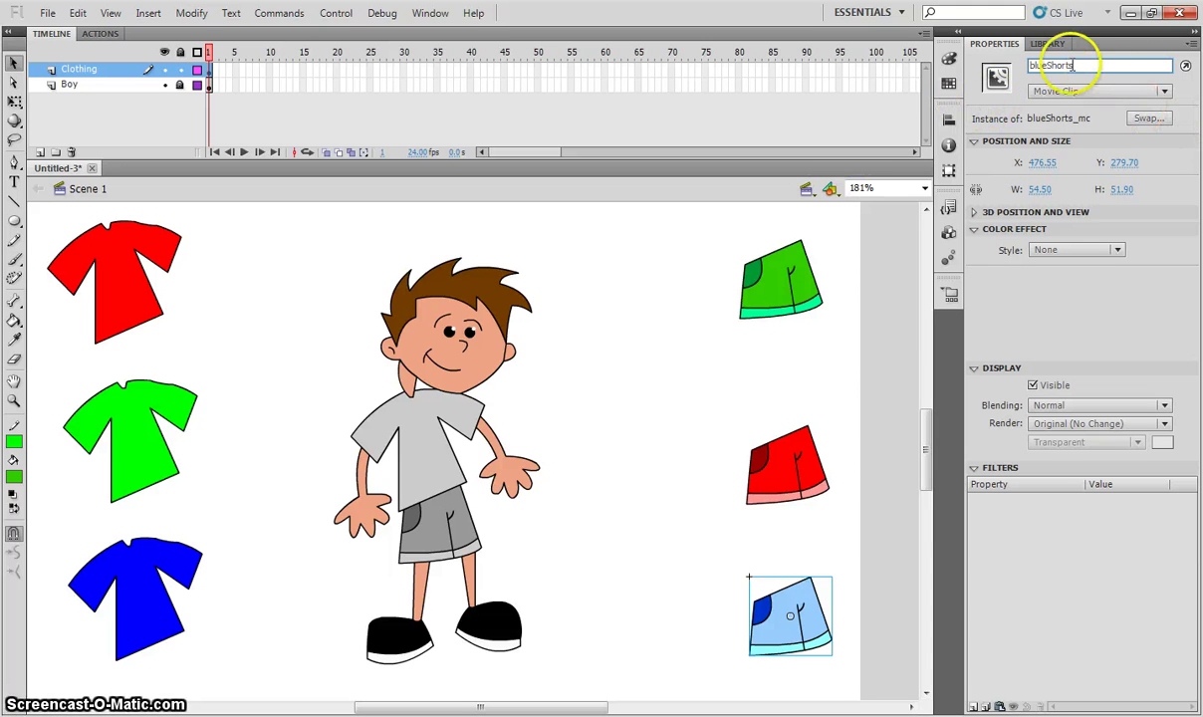
{"action": "left_click_drag", "start_coordinate": [1071, 66], "coordinate": [1031, 69]}
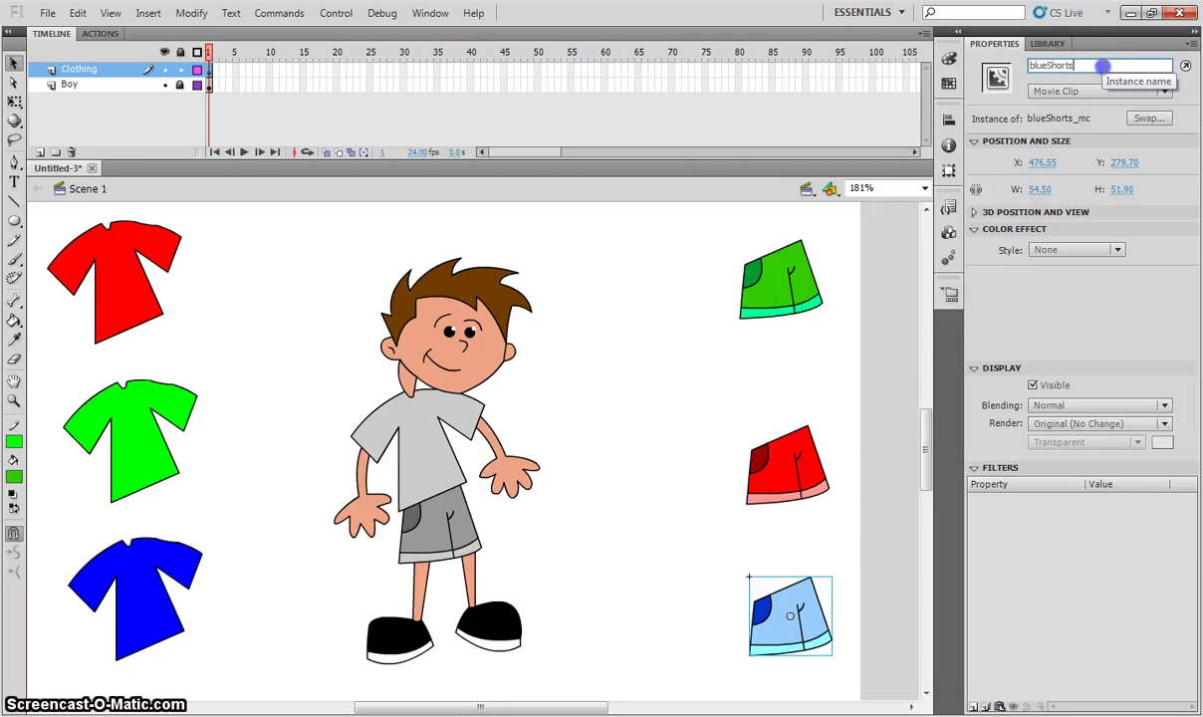
{"action": "left_click", "coordinate": [666, 304]}
{"action": "left_click", "coordinate": [349, 129]}
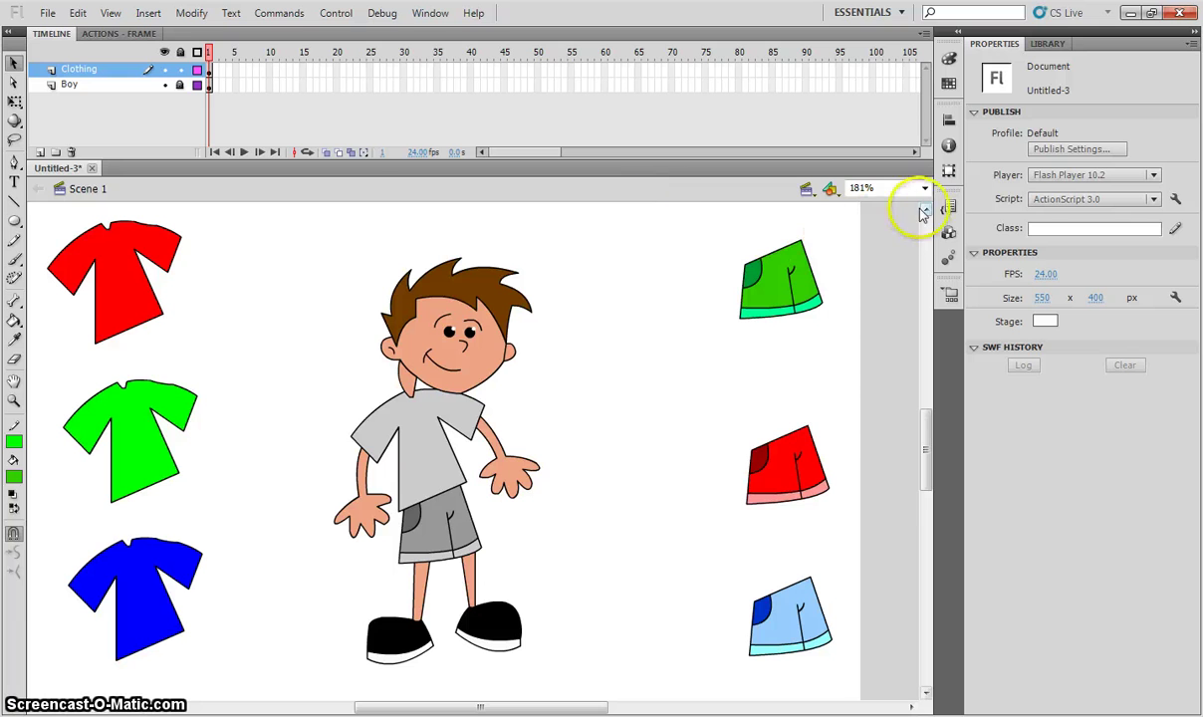
{"action": "left_click", "coordinate": [1048, 44]}
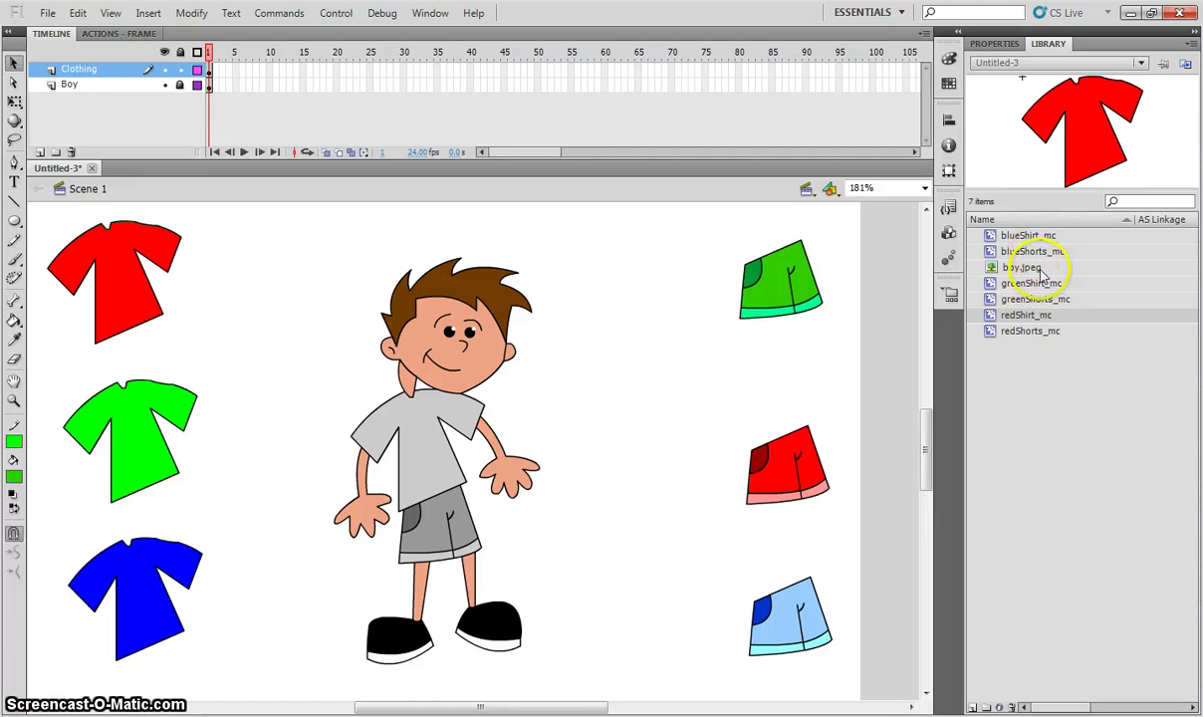
{"action": "left_click", "coordinate": [1021, 236]}
{"action": "left_click", "coordinate": [1023, 253]}
{"action": "left_click", "coordinate": [1023, 268]}
{"action": "left_click", "coordinate": [1023, 284]}
{"action": "left_click", "coordinate": [1024, 299]}
{"action": "left_click", "coordinate": [1025, 315]}
{"action": "left_click", "coordinate": [1026, 332]}
{"action": "left_click", "coordinate": [1015, 316]}
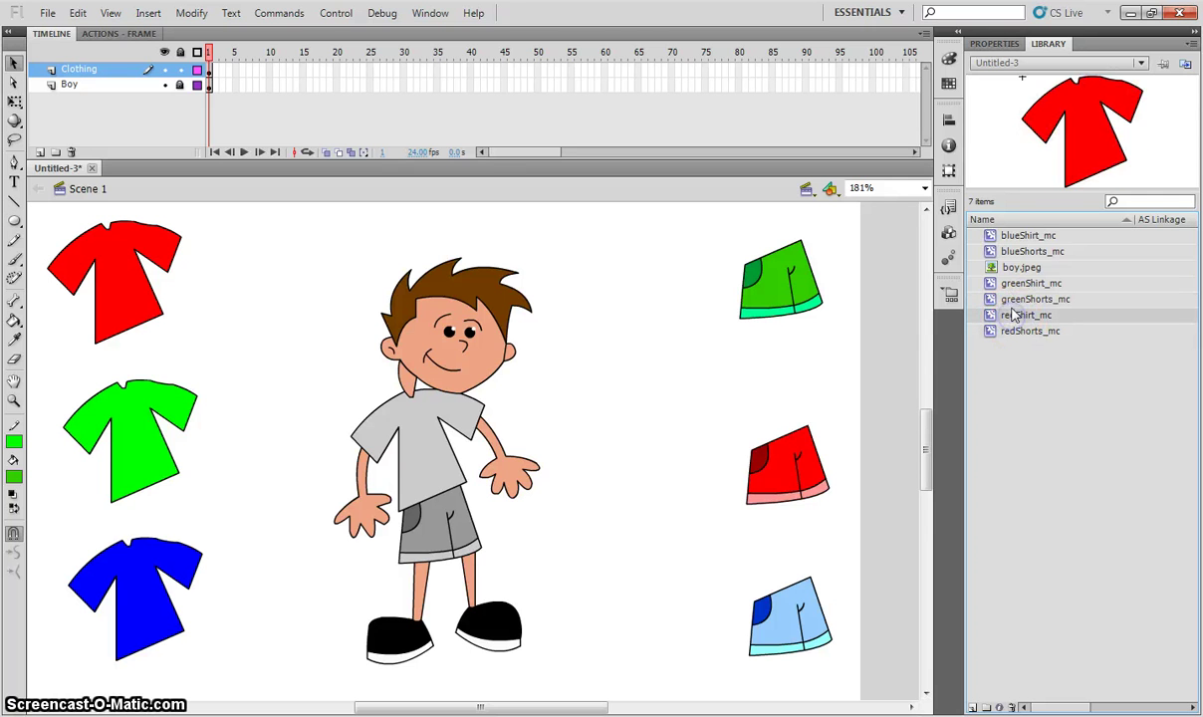
{"action": "left_click", "coordinate": [1026, 299]}
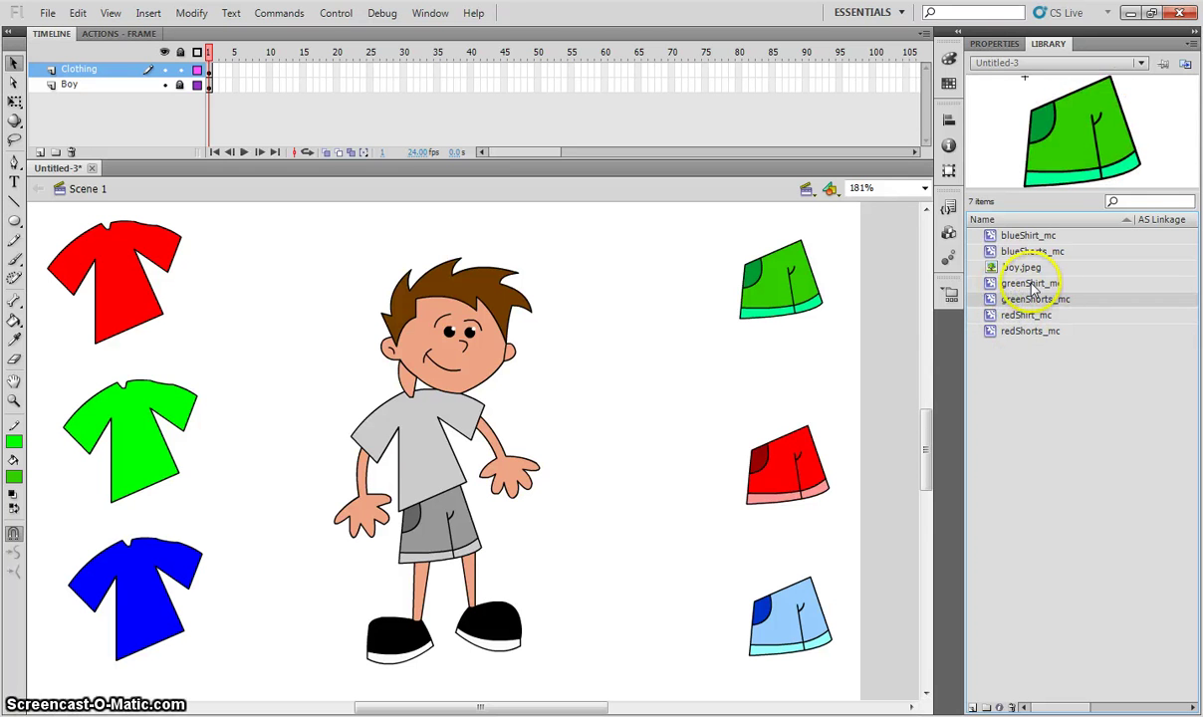
{"action": "left_click", "coordinate": [997, 44]}
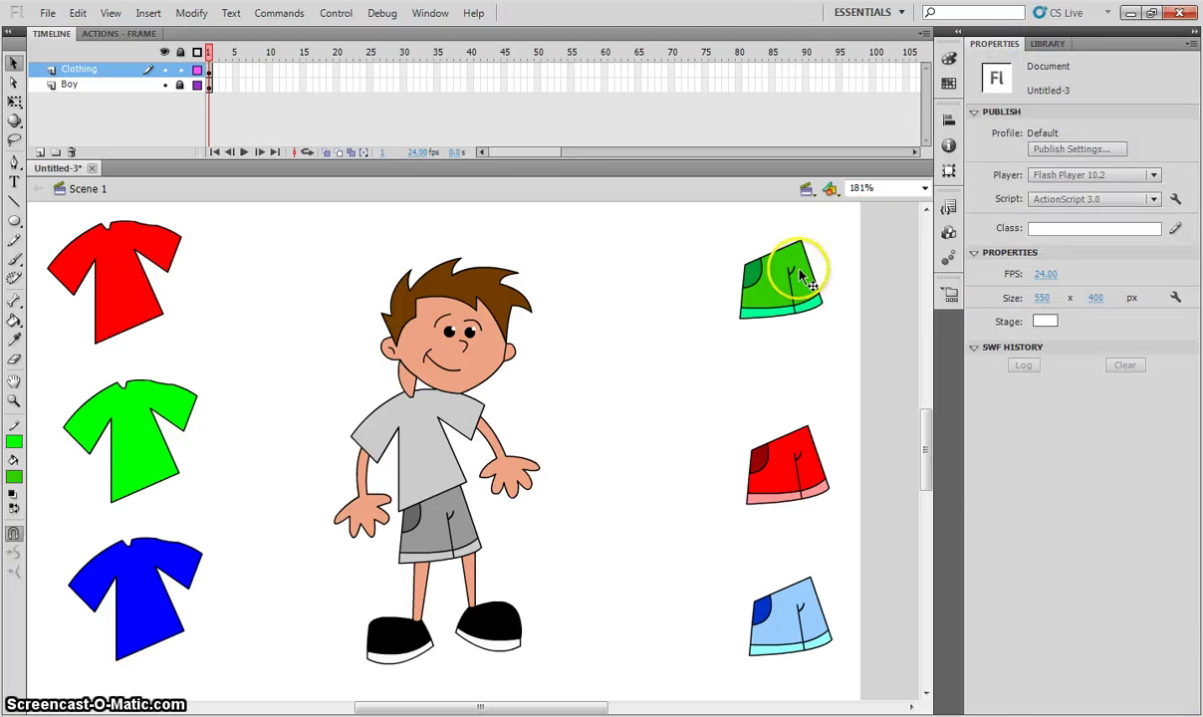
{"action": "left_click", "coordinate": [782, 264]}
{"action": "double_click", "coordinate": [1037, 66]}
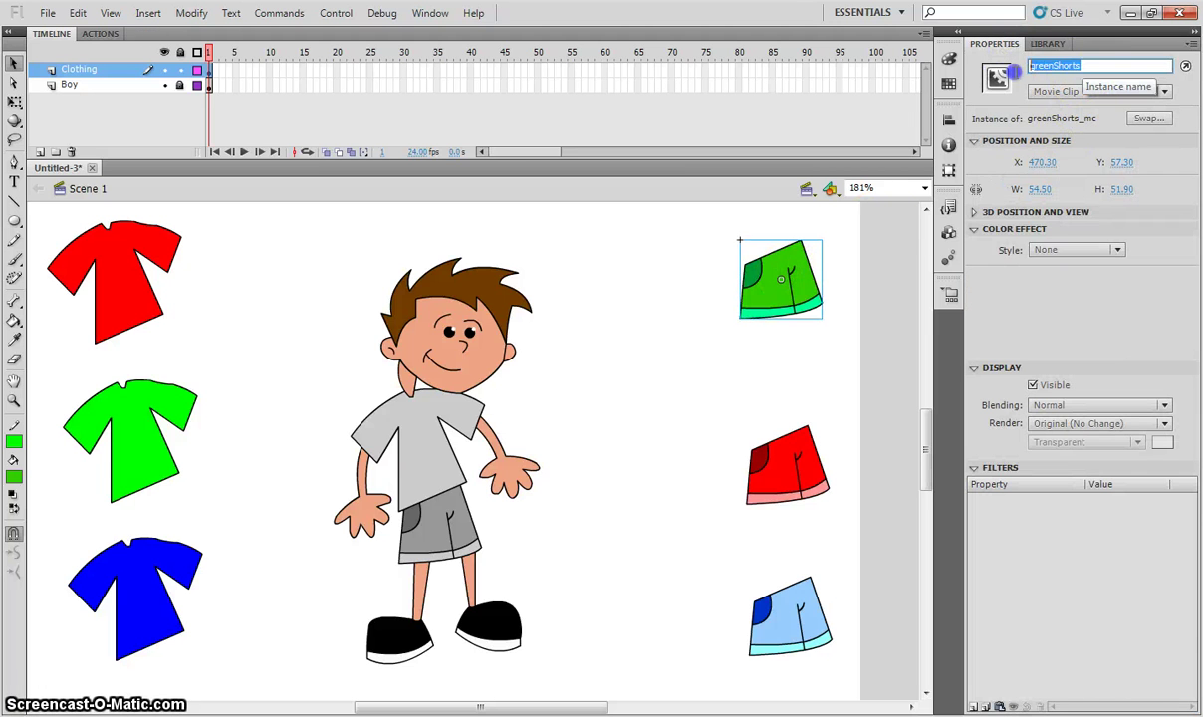
{"action": "key", "text": "Return"}
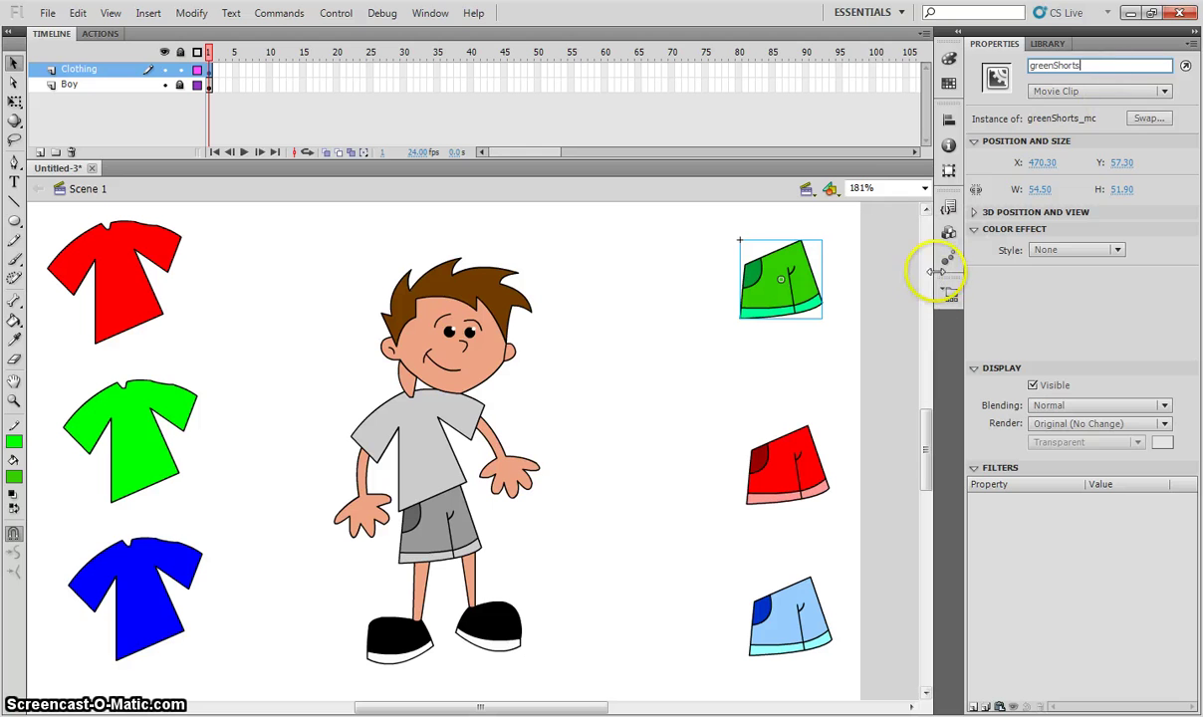
{"action": "left_click", "coordinate": [865, 293]}
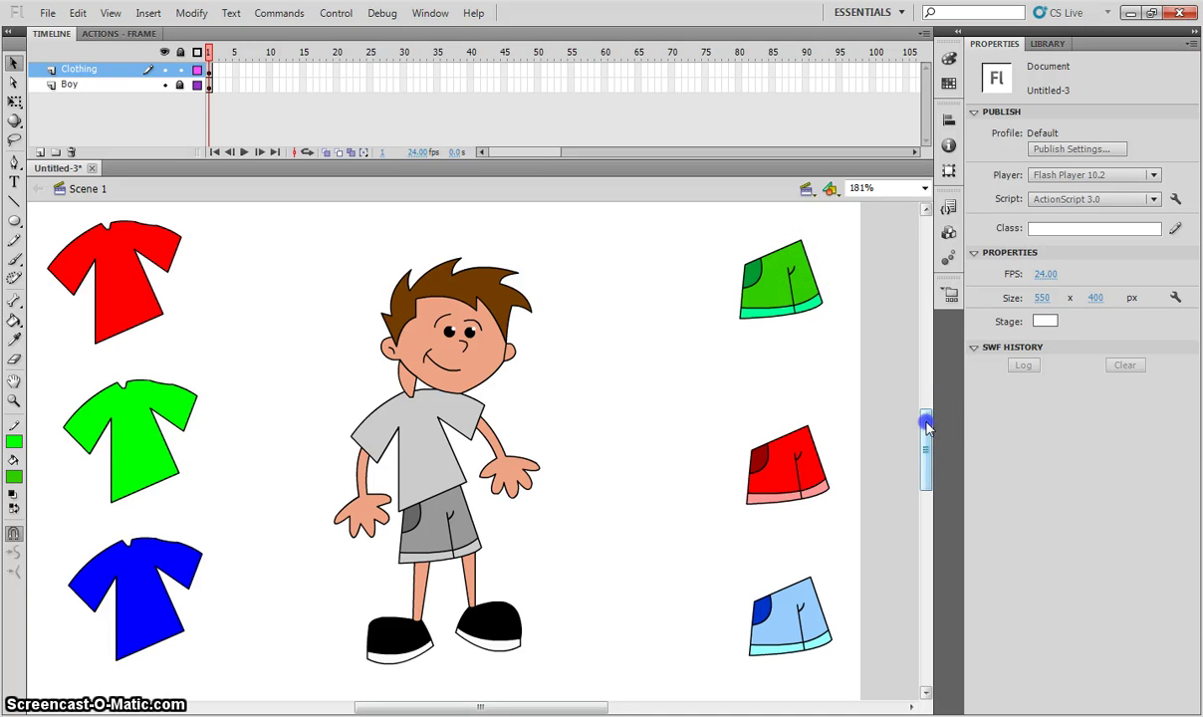
{"action": "left_click_drag", "start_coordinate": [497, 704], "coordinate": [483, 706]}
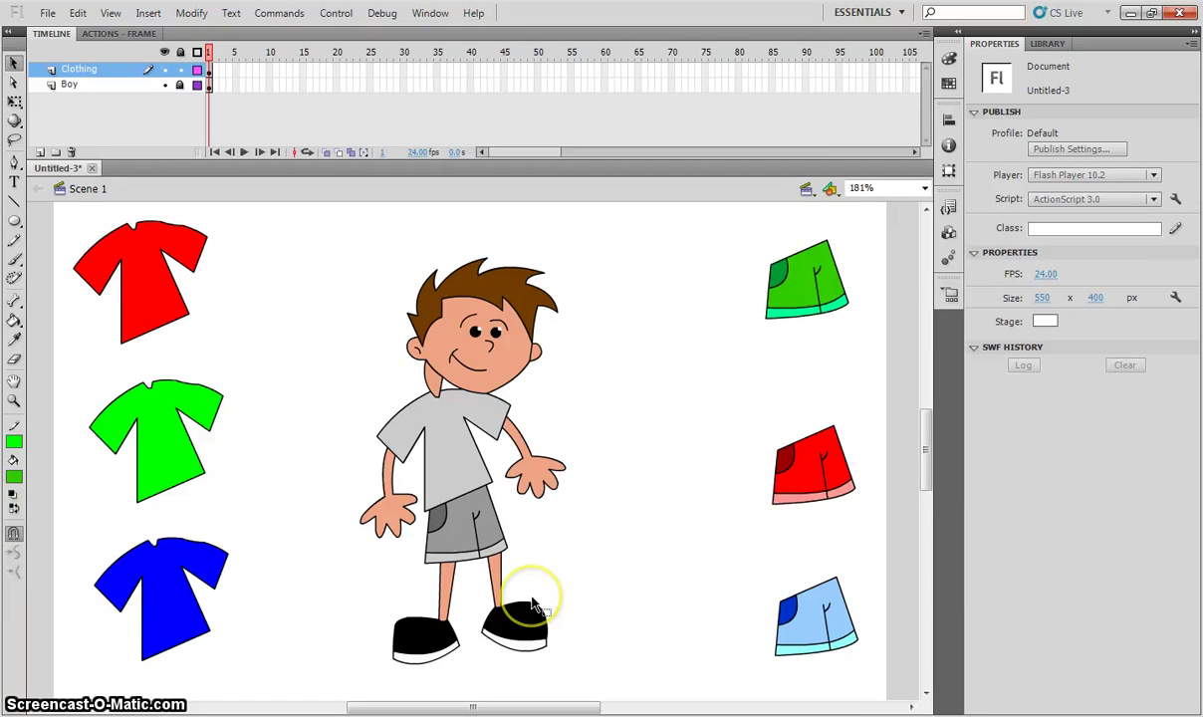
{"action": "key", "text": "ctrl+Return"}
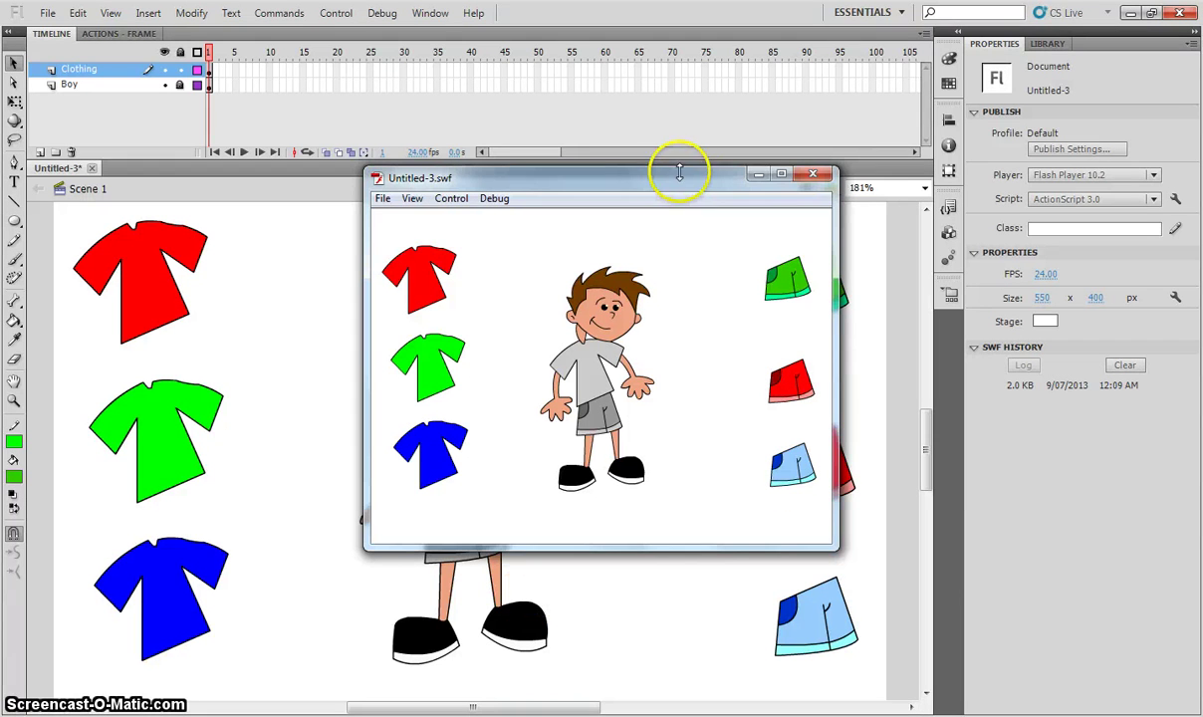
{"action": "left_click_drag", "start_coordinate": [640, 167], "coordinate": [605, 162]}
{"action": "left_click", "coordinate": [781, 170]}
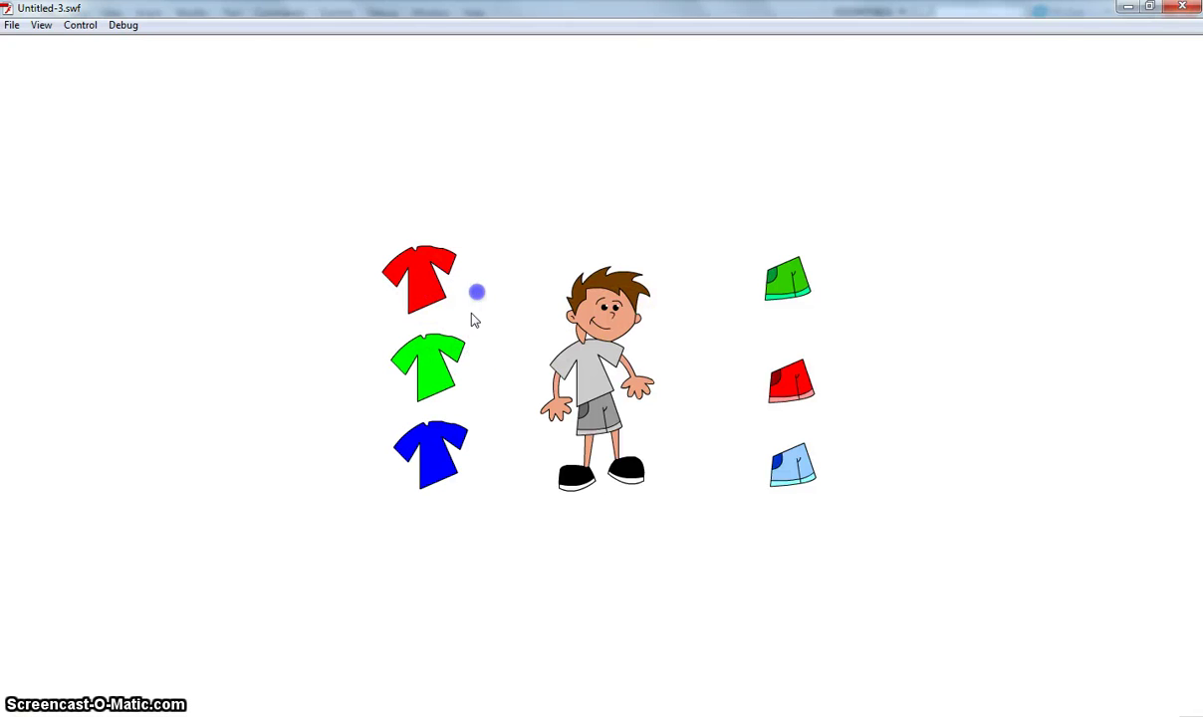
{"action": "left_click", "coordinate": [763, 467]}
{"action": "left_click", "coordinate": [760, 378]}
{"action": "left_click", "coordinate": [784, 279]}
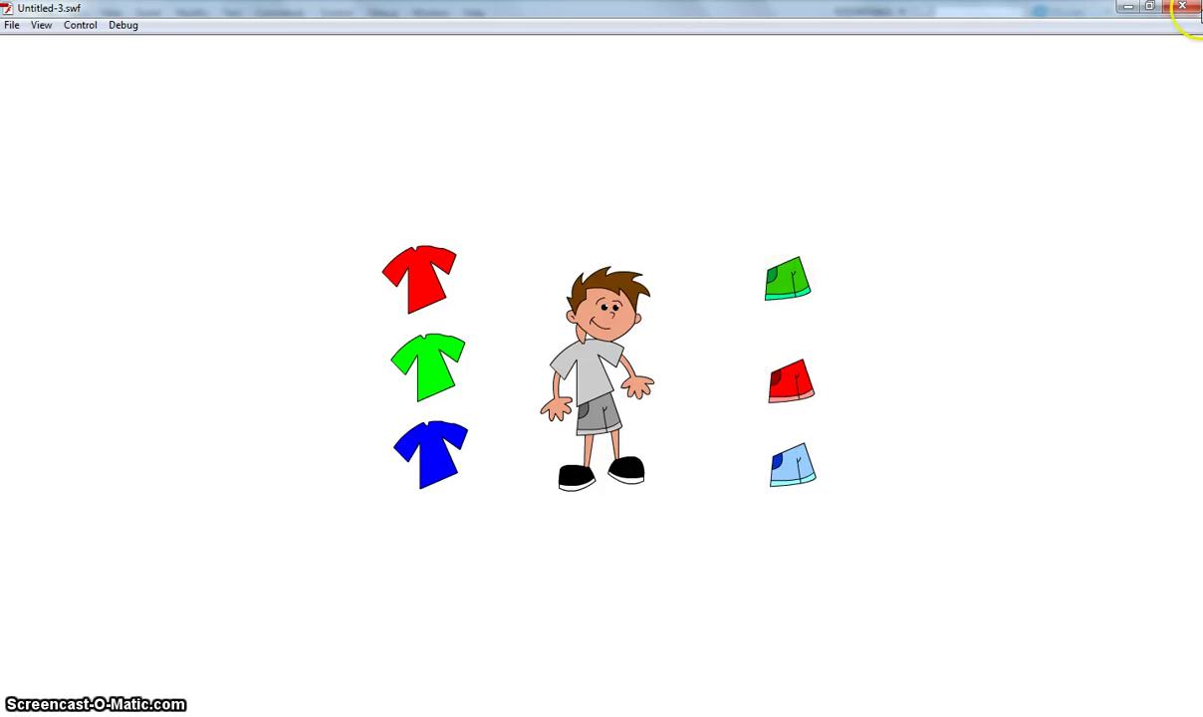
{"action": "left_click", "coordinate": [1194, 8]}
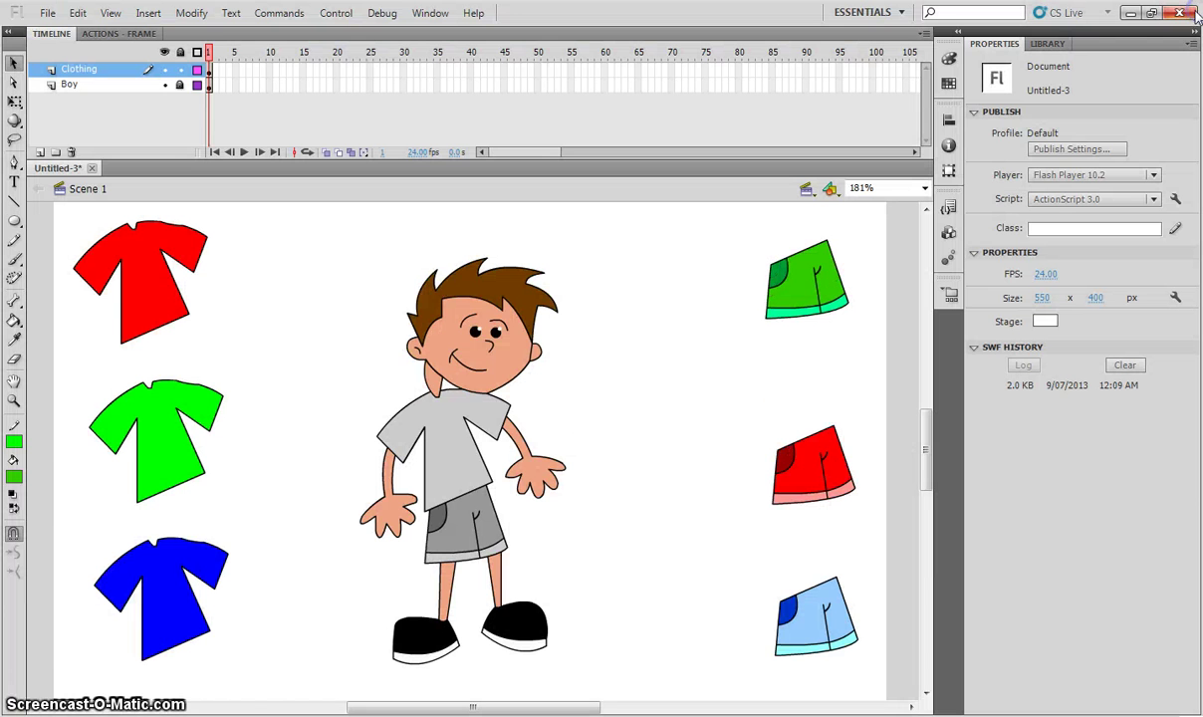
Step: Select the green shorts clip on the stage
{"action": "left_click", "coordinate": [807, 267]}
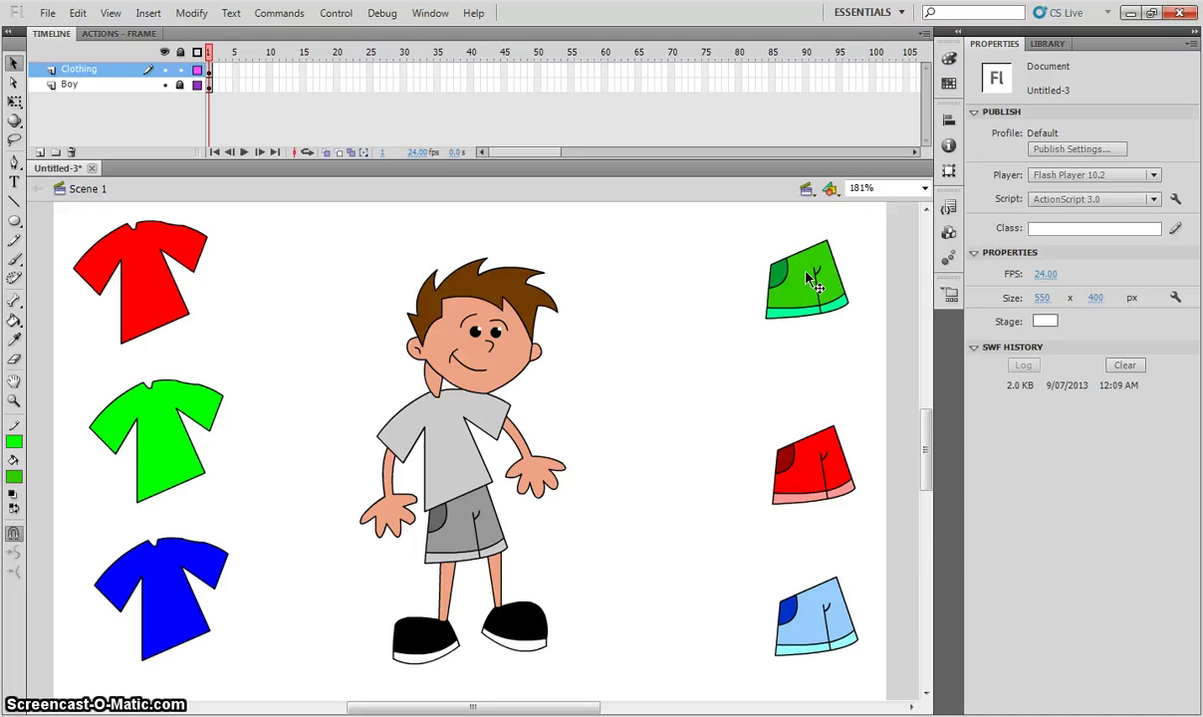
{"action": "left_click", "coordinate": [797, 279]}
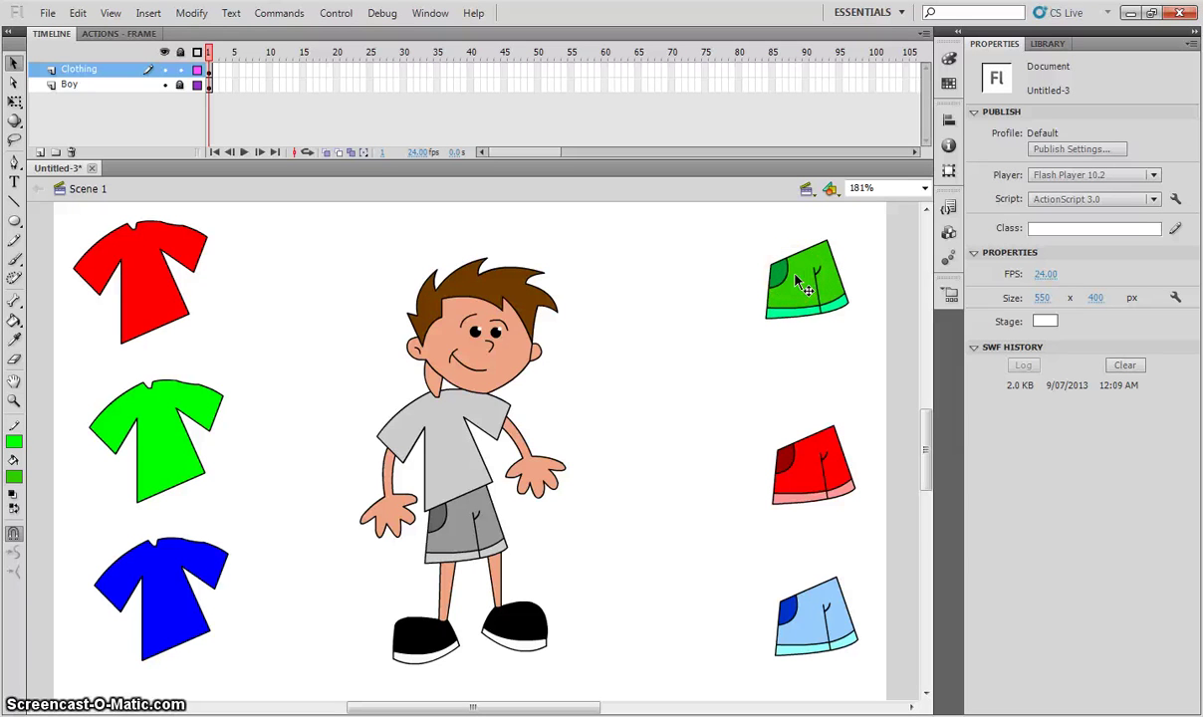
{"action": "left_click", "coordinate": [797, 279]}
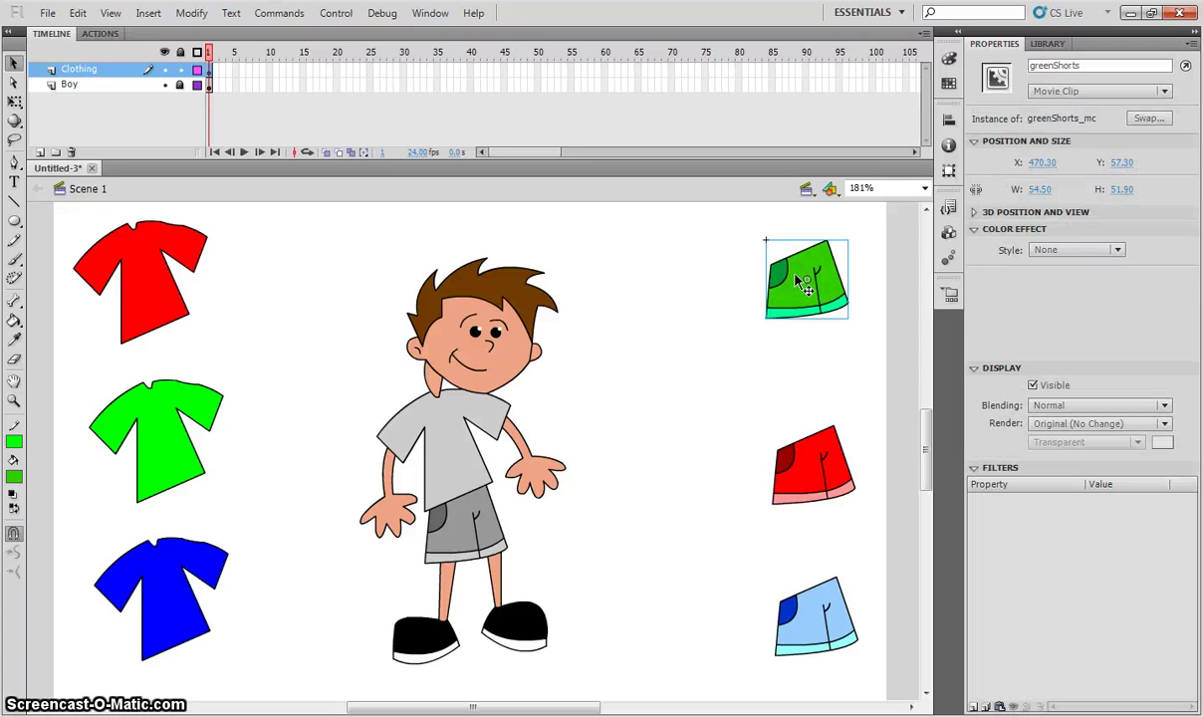
{"action": "left_click", "coordinate": [795, 280]}
{"action": "left_click", "coordinate": [837, 271]}
{"action": "left_click_drag", "start_coordinate": [848, 284], "coordinate": [854, 295]}
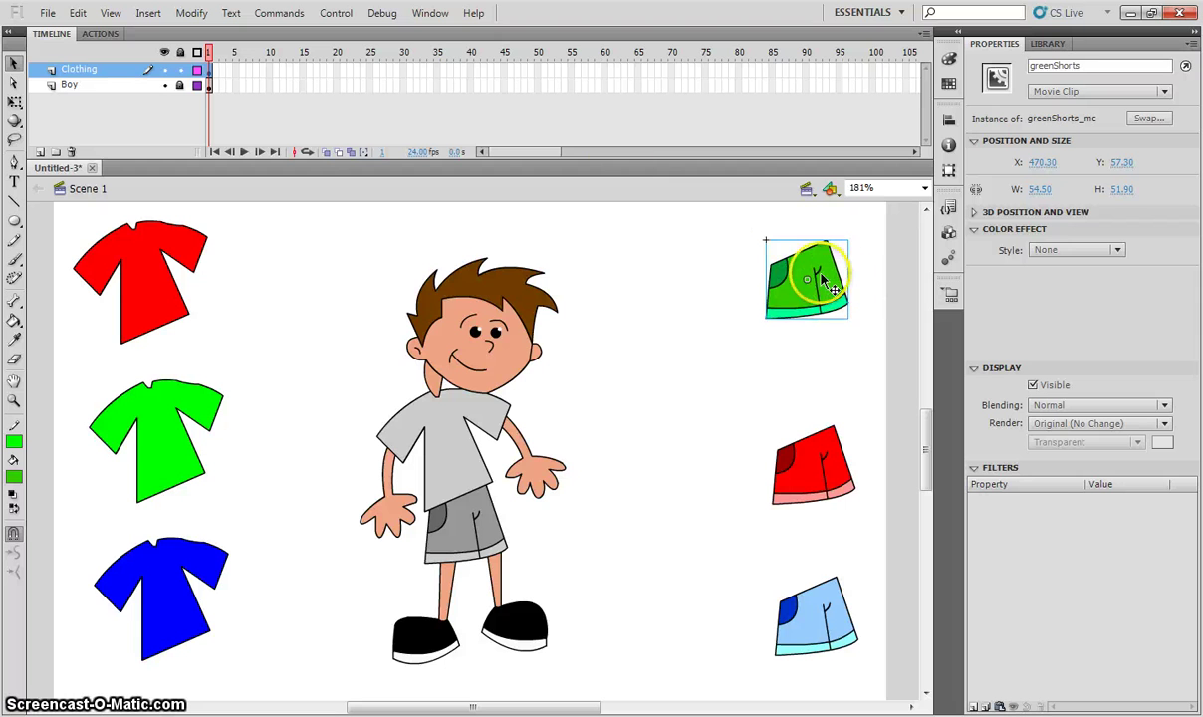
Step: Apply the Actions > Drag and Drop code snippet to the green shorts
{"action": "left_click", "coordinate": [950, 209]}
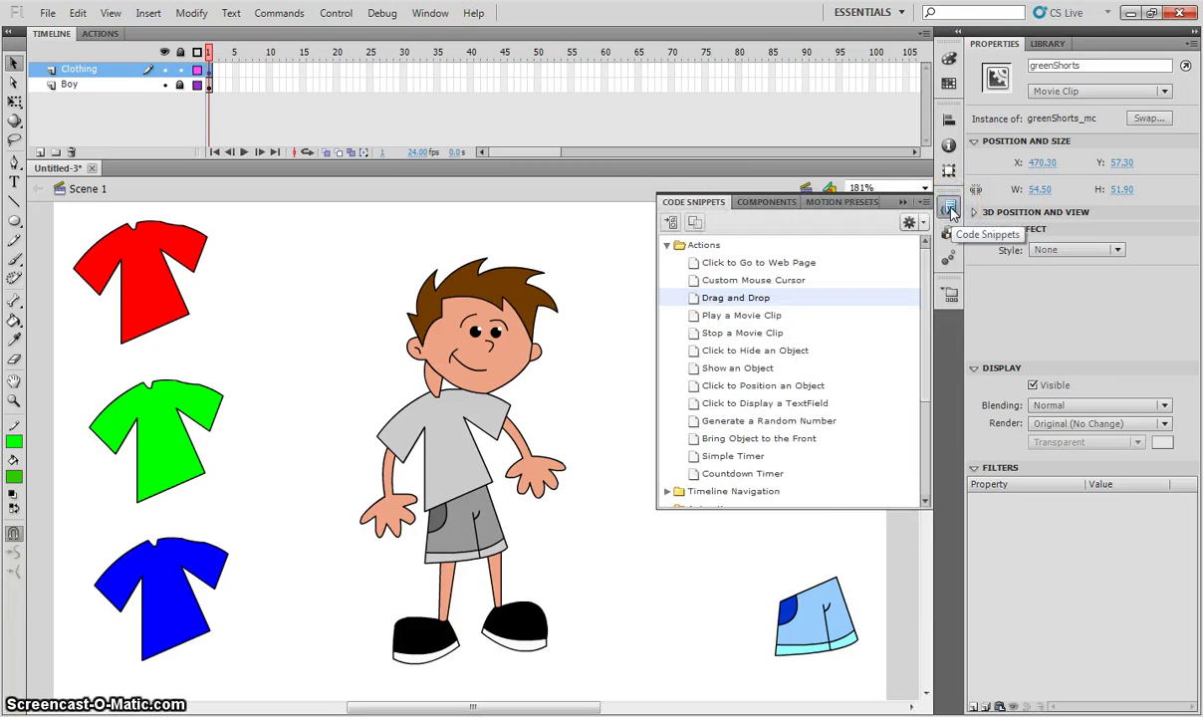
{"action": "left_click", "coordinate": [950, 209]}
{"action": "left_click", "coordinate": [427, 13]}
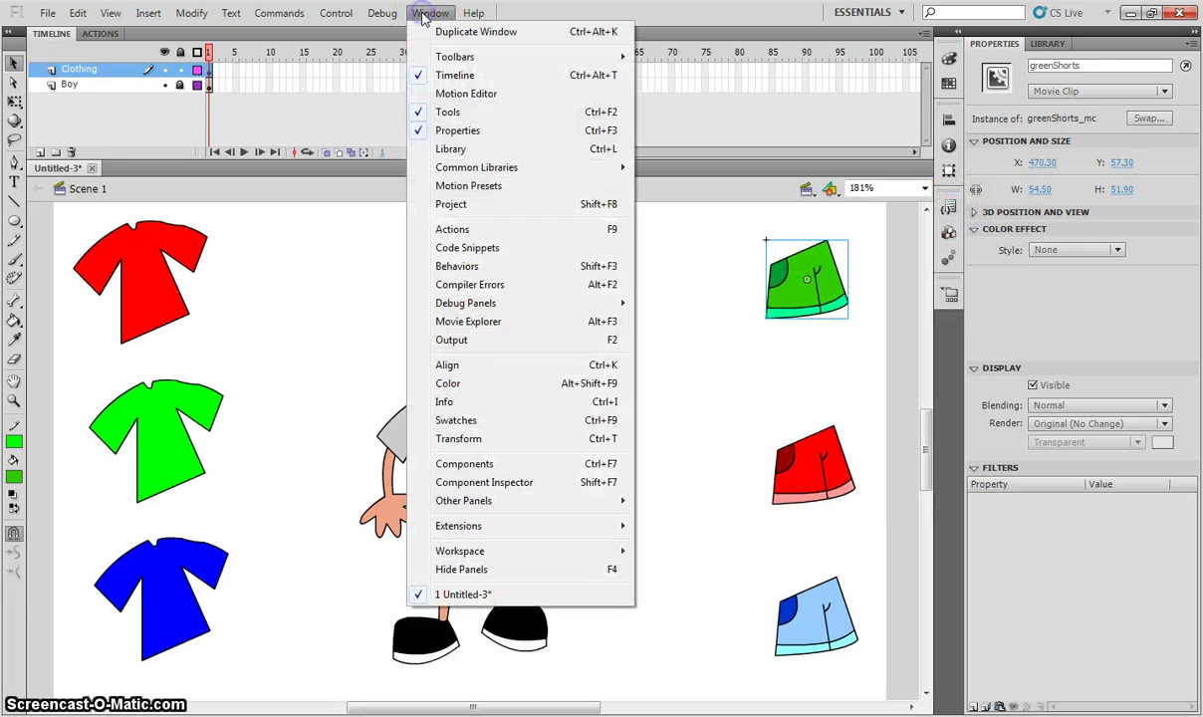
{"action": "left_click", "coordinate": [529, 249]}
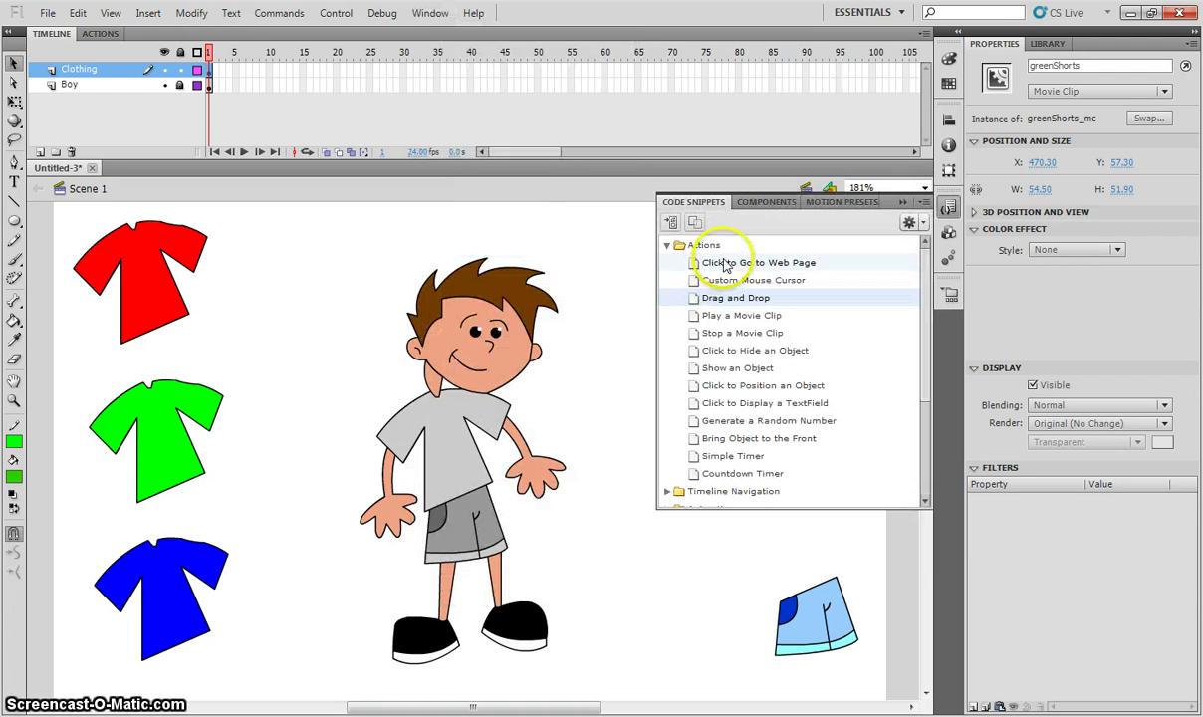
{"action": "left_click", "coordinate": [670, 245]}
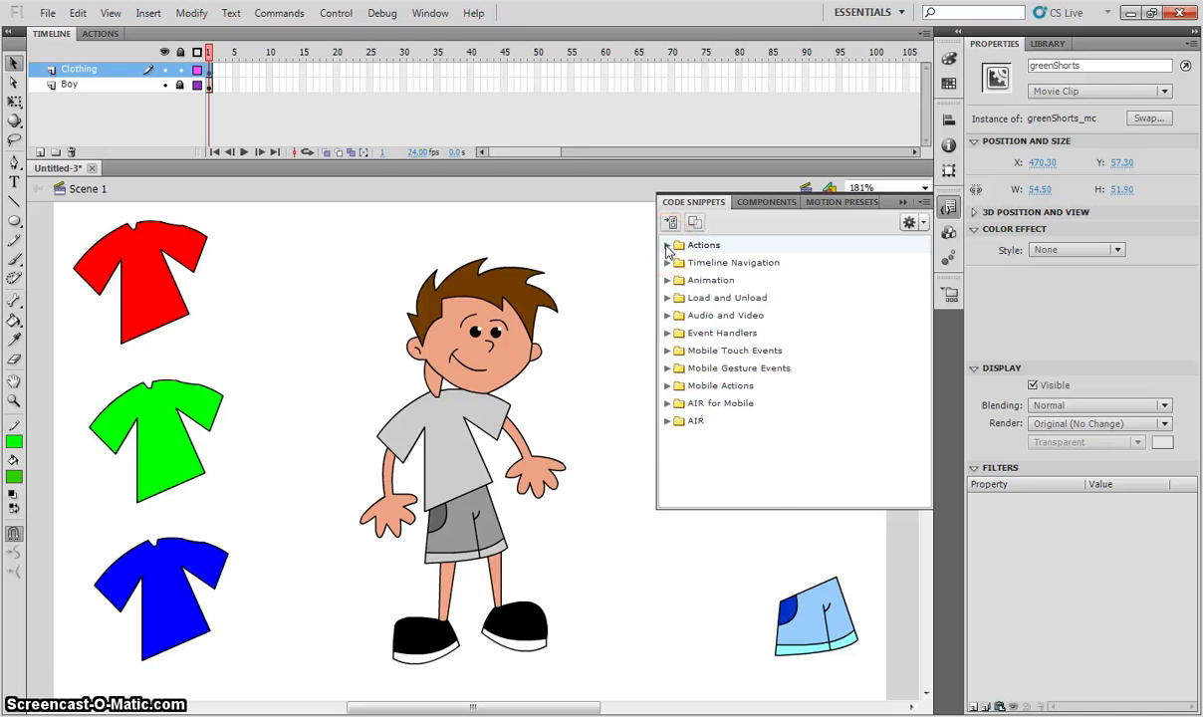
{"action": "left_click", "coordinate": [667, 246]}
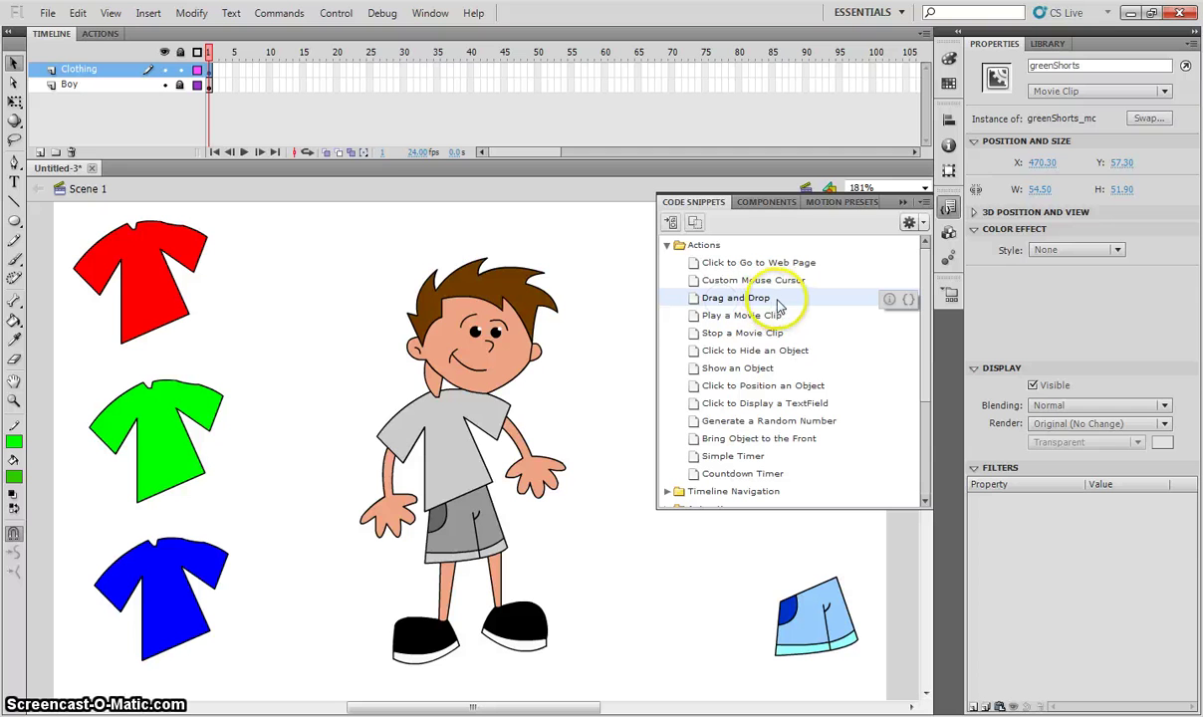
{"action": "left_click", "coordinate": [755, 299]}
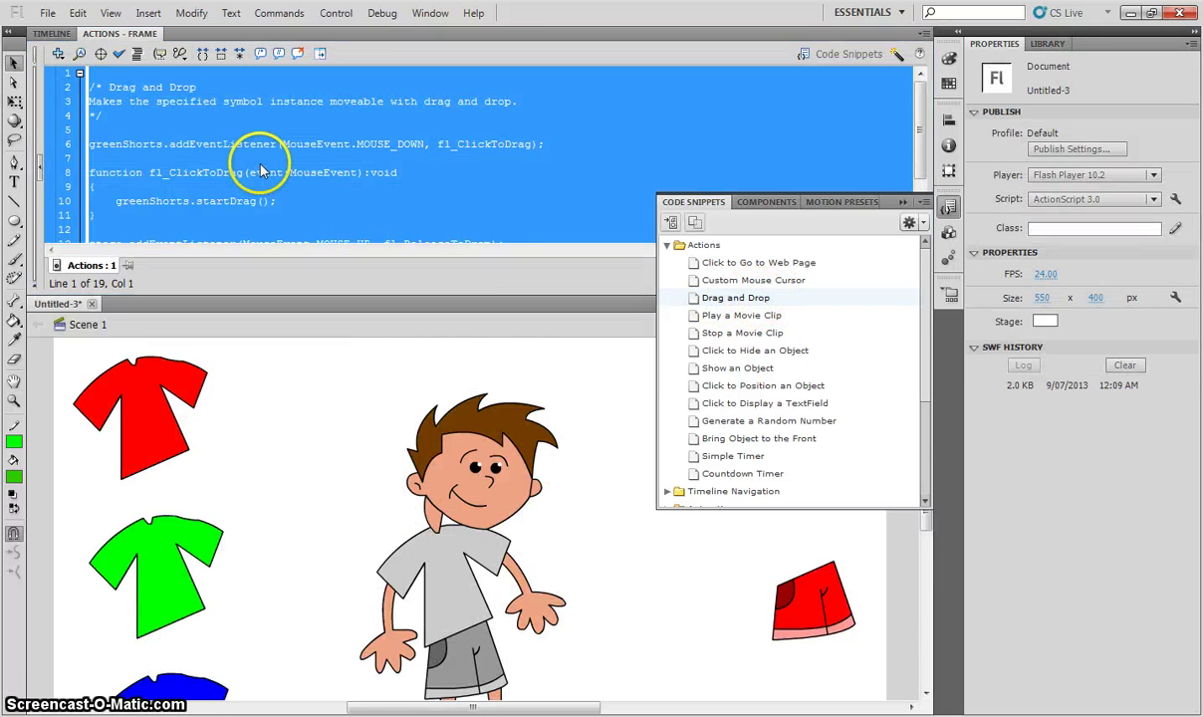
Step: Close Code Snippets and view the Drag and Drop script on the Actions layer frame
{"action": "left_click", "coordinate": [261, 169]}
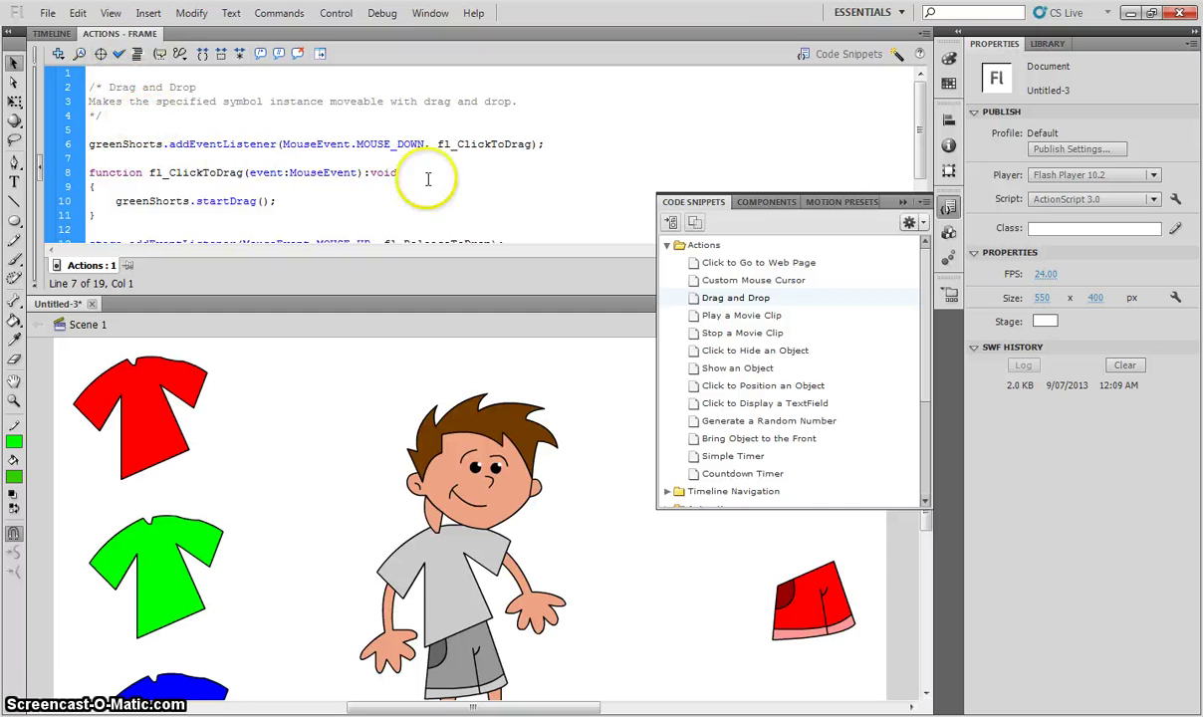
{"action": "left_click", "coordinate": [900, 202]}
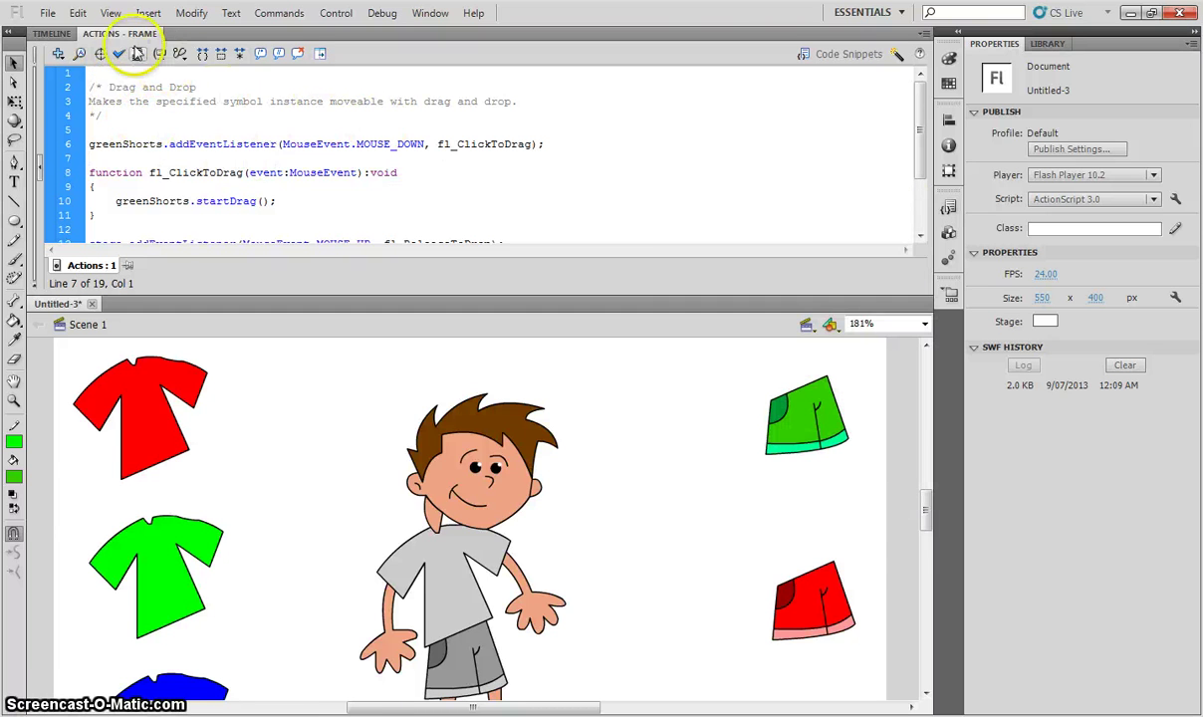
{"action": "scroll", "coordinate": [159, 174], "scroll_direction": "down", "scroll_amount": 3}
{"action": "scroll", "coordinate": [159, 169], "scroll_direction": "up", "scroll_amount": 3}
{"action": "left_click", "coordinate": [52, 33]}
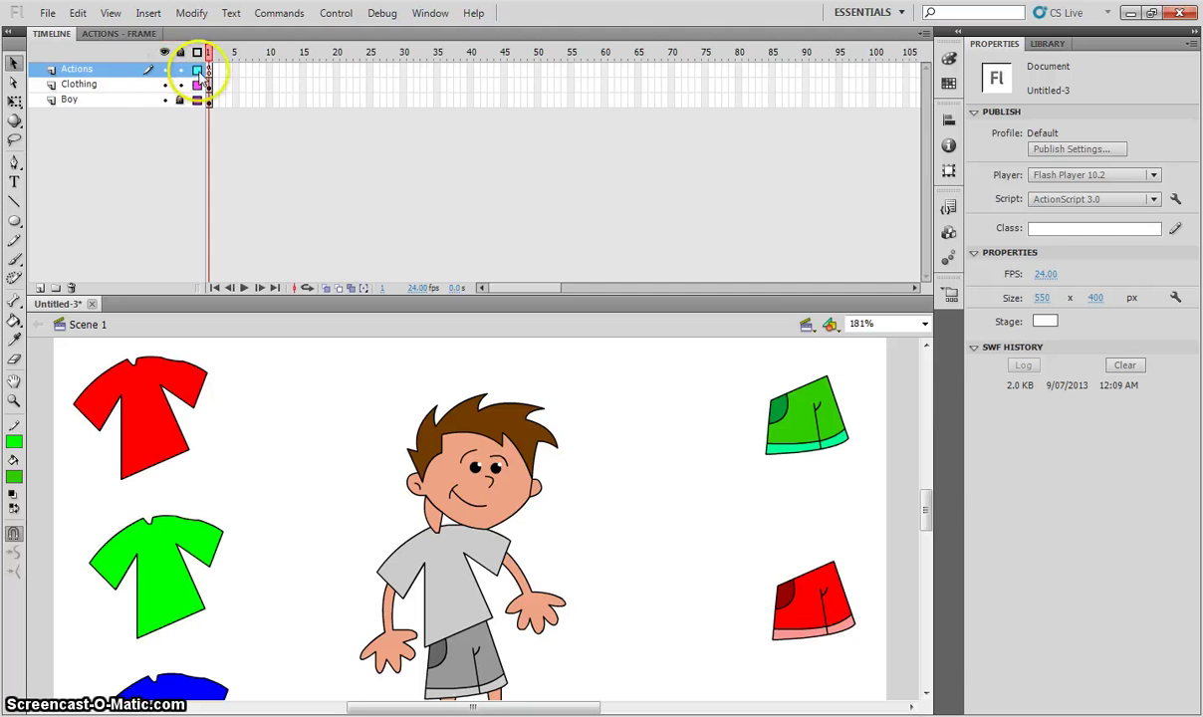
{"action": "left_click", "coordinate": [89, 67]}
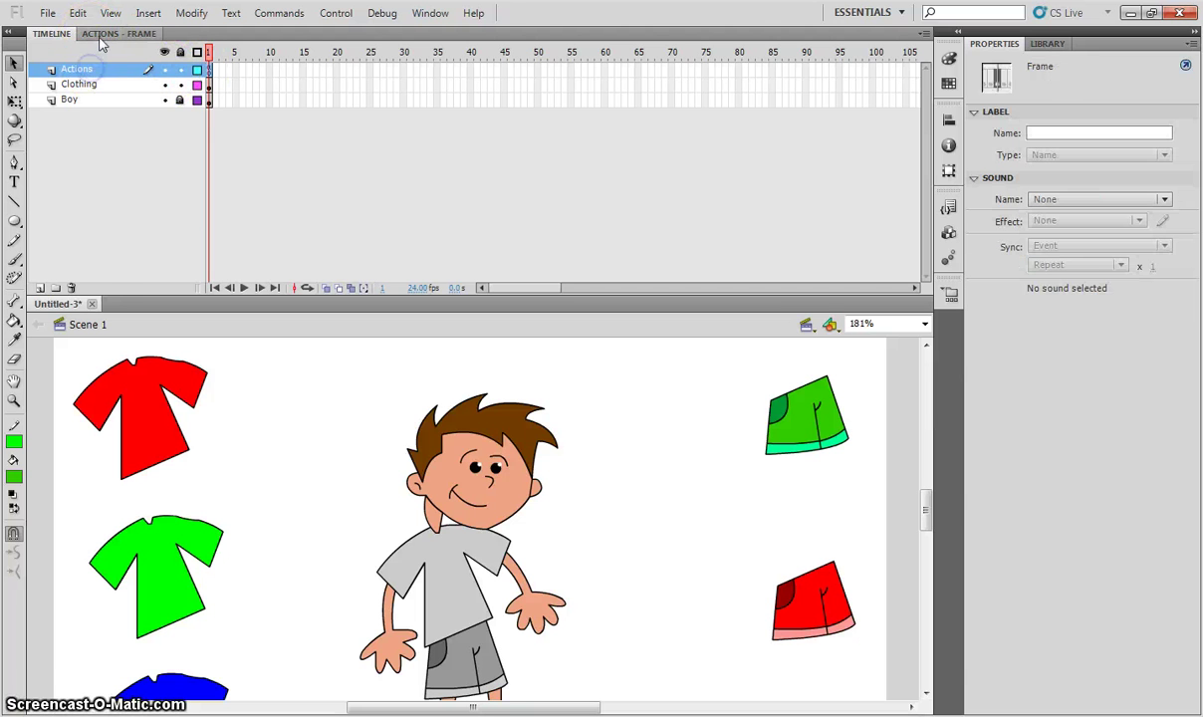
{"action": "left_click", "coordinate": [103, 36]}
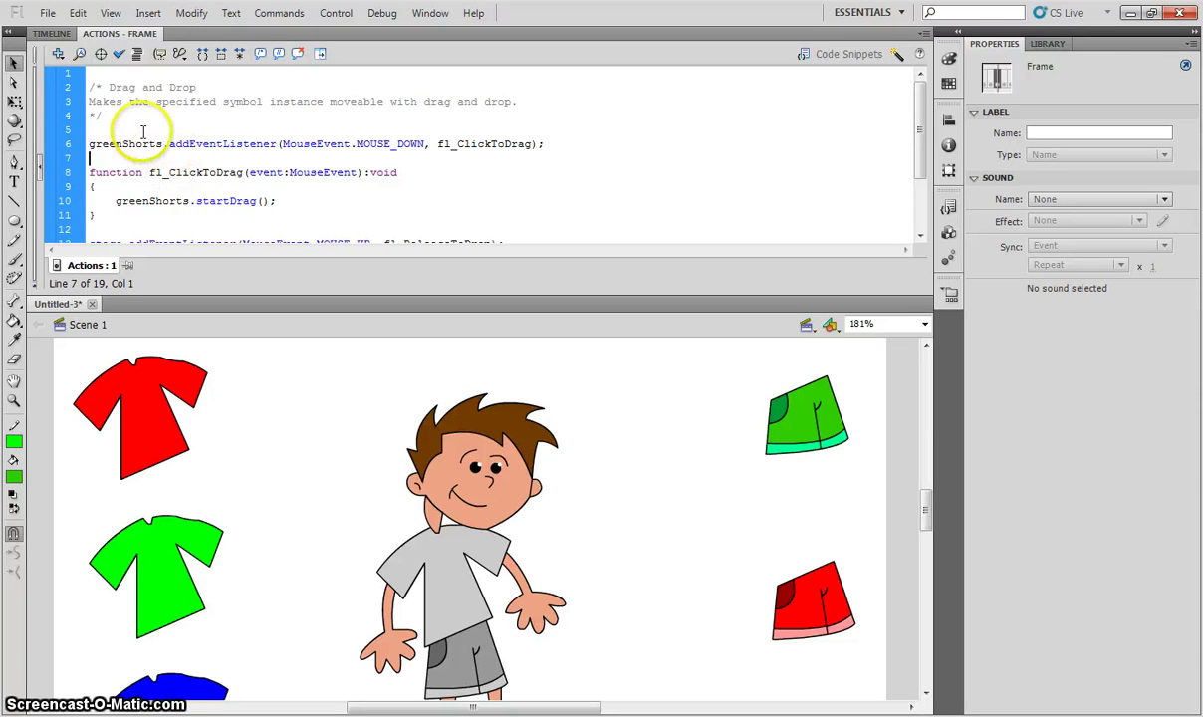
{"action": "left_click_drag", "start_coordinate": [91, 87], "coordinate": [120, 116]}
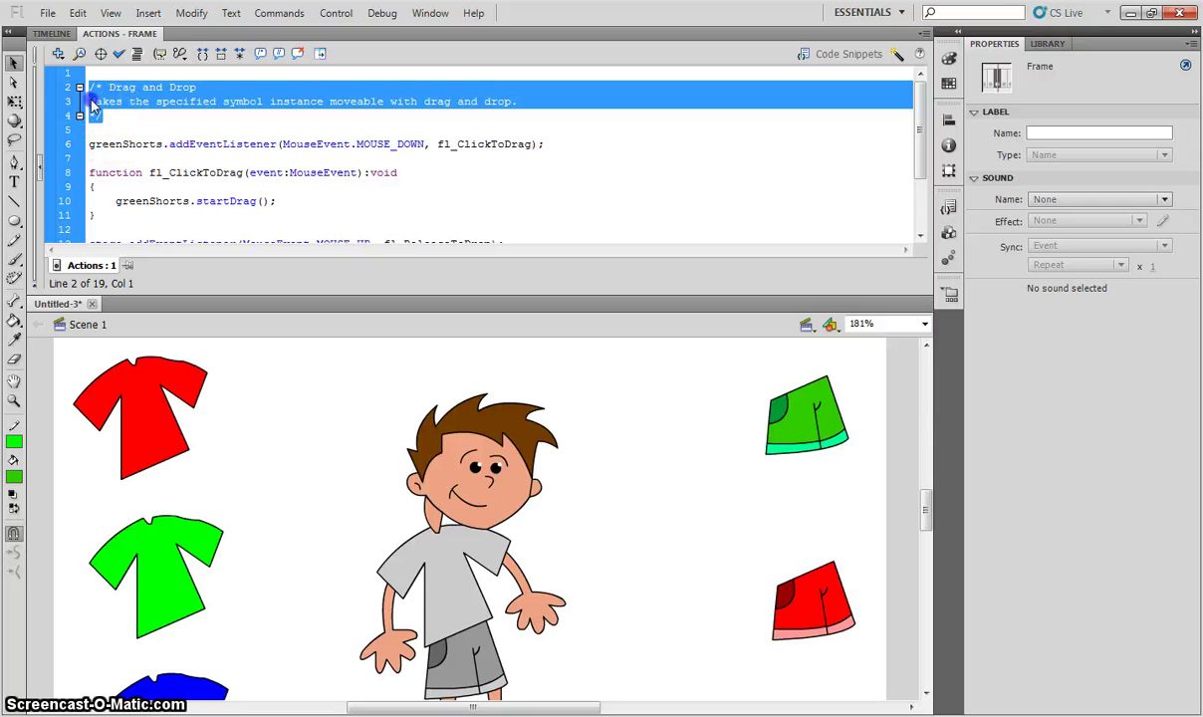
{"action": "left_click", "coordinate": [91, 101]}
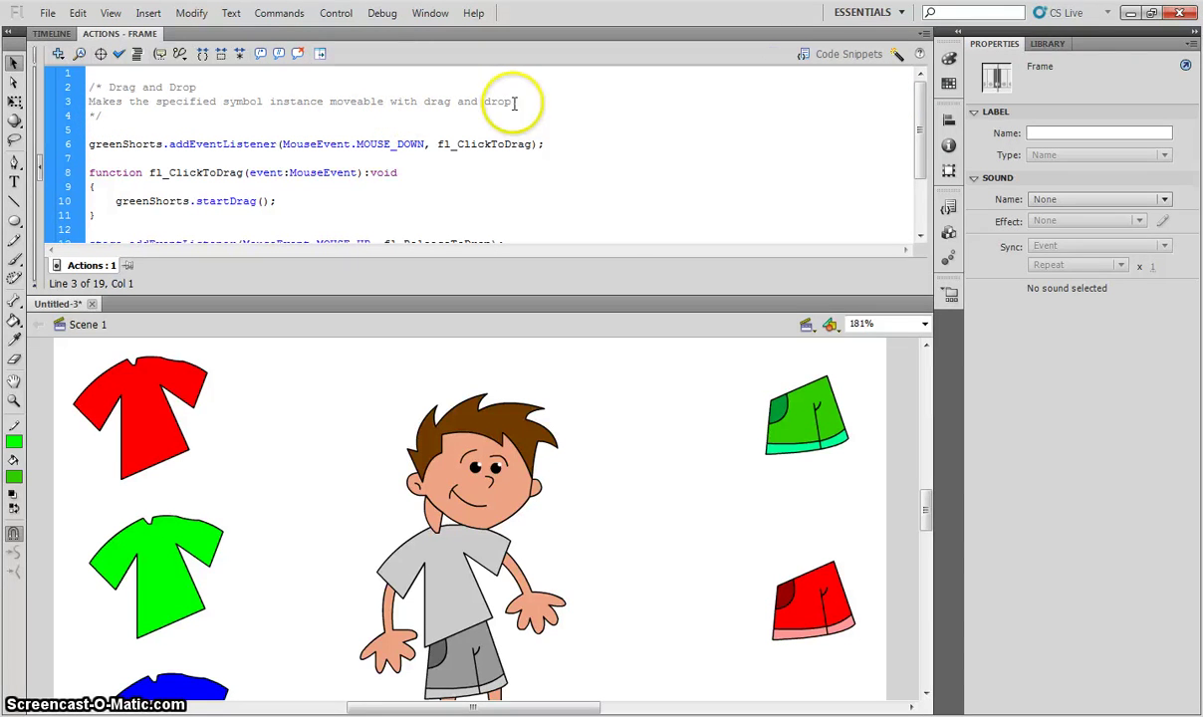
{"action": "left_click_drag", "start_coordinate": [88, 144], "coordinate": [292, 205]}
{"action": "scroll", "coordinate": [292, 206], "scroll_direction": "down", "scroll_amount": 1}
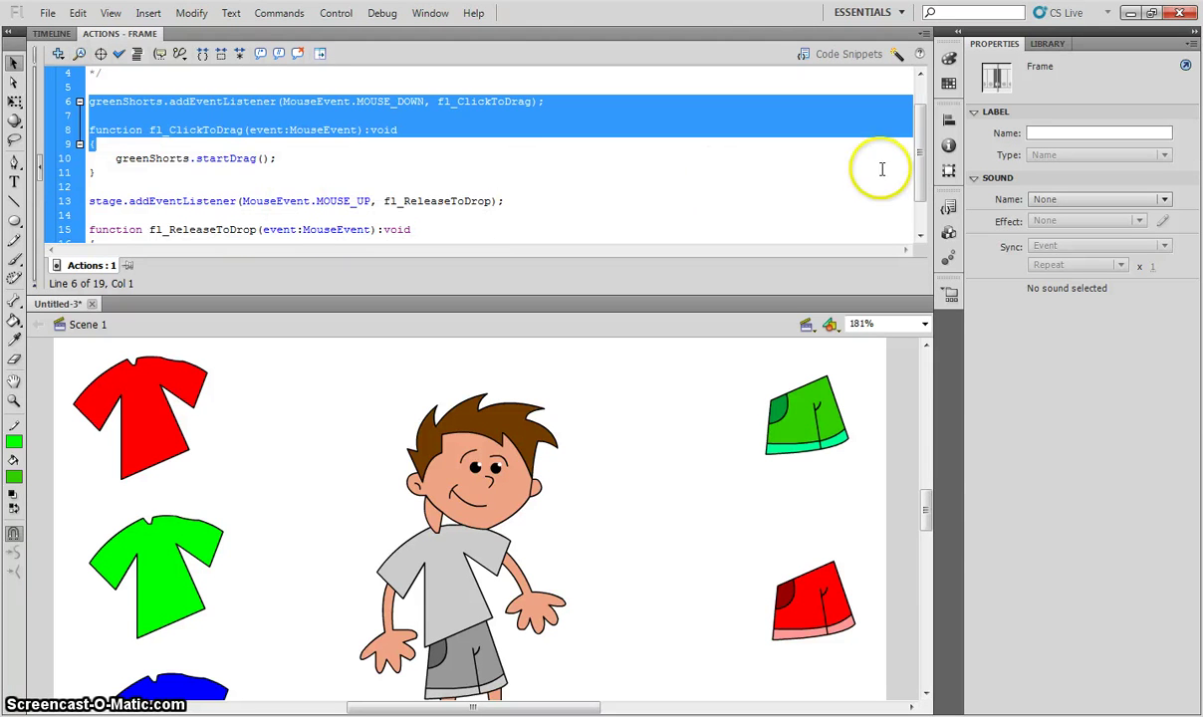
{"action": "left_click_drag", "start_coordinate": [914, 150], "coordinate": [920, 167]}
{"action": "left_click", "coordinate": [640, 168]}
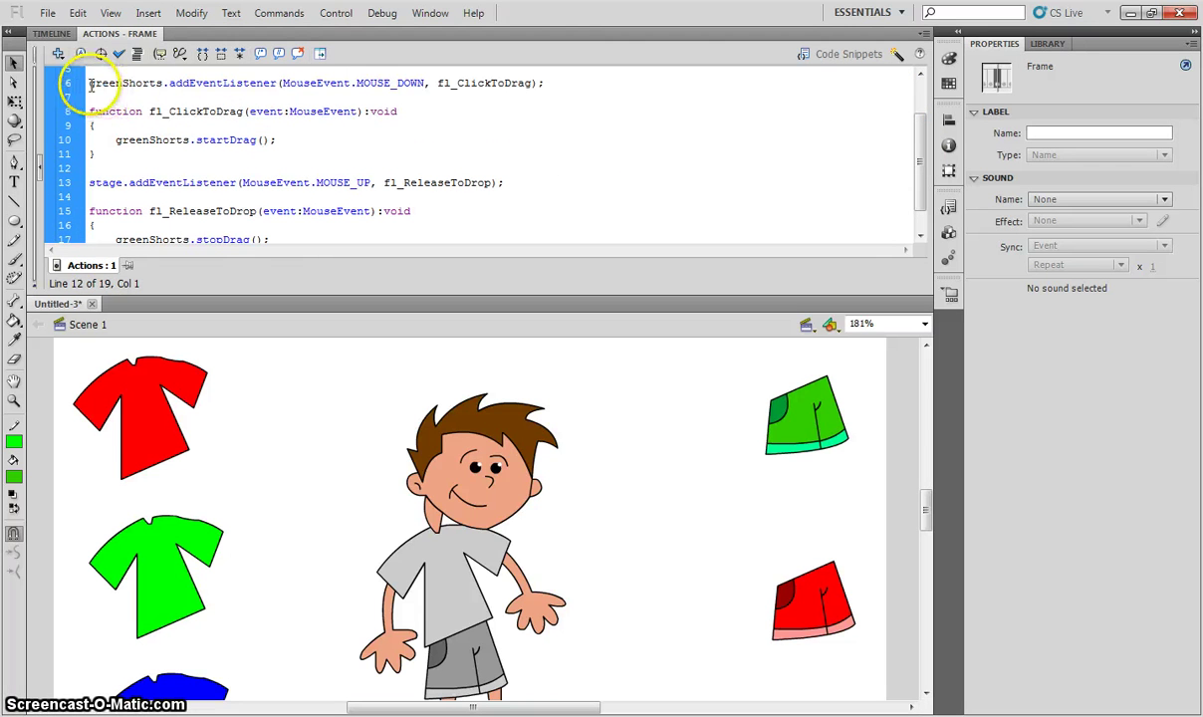
{"action": "left_click_drag", "start_coordinate": [89, 83], "coordinate": [169, 83]}
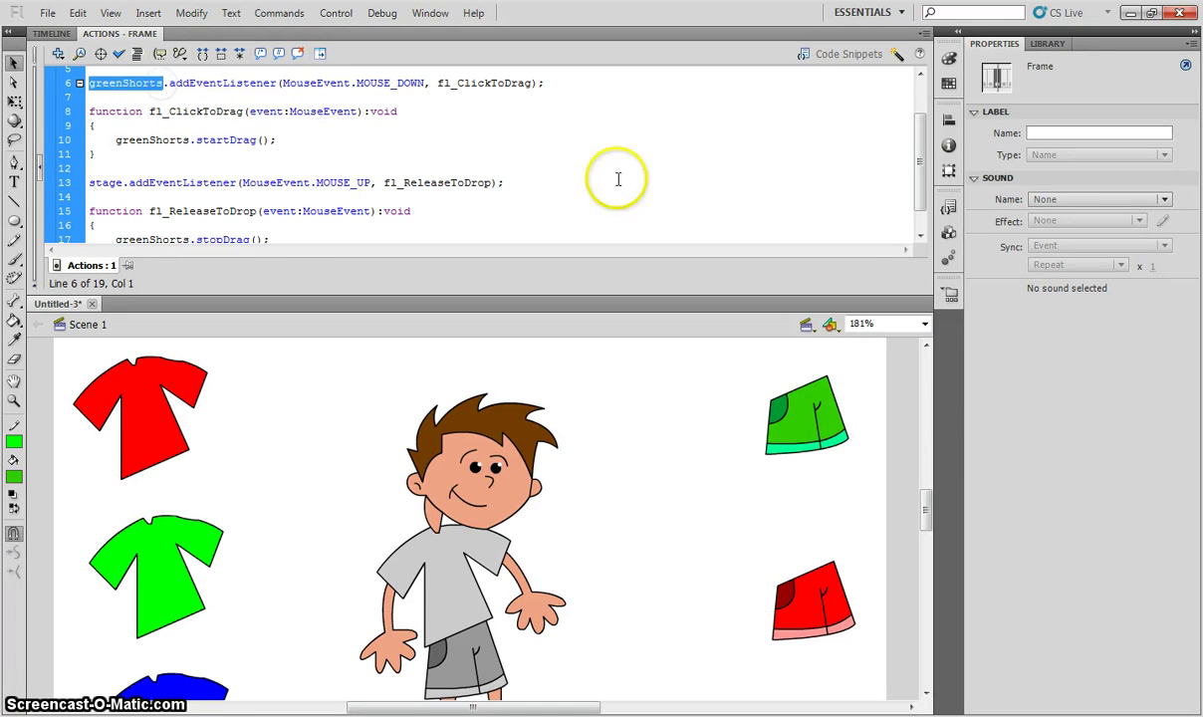
{"action": "left_click", "coordinate": [817, 424]}
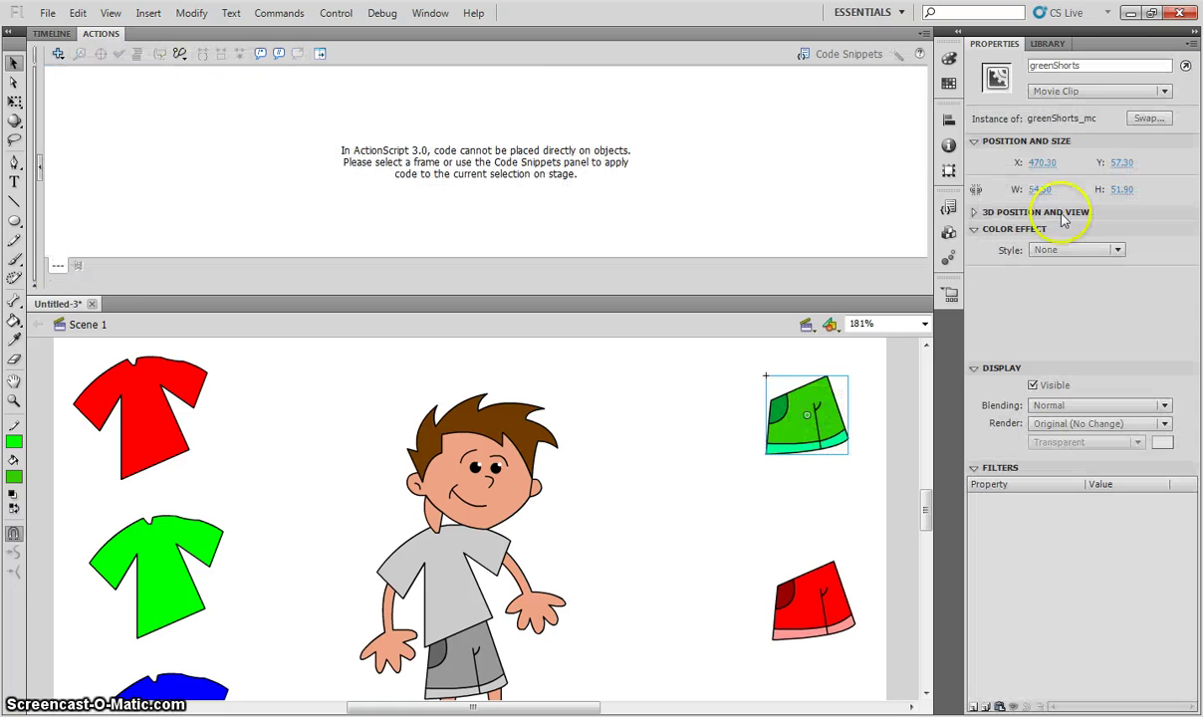
{"action": "double_click", "coordinate": [1053, 65]}
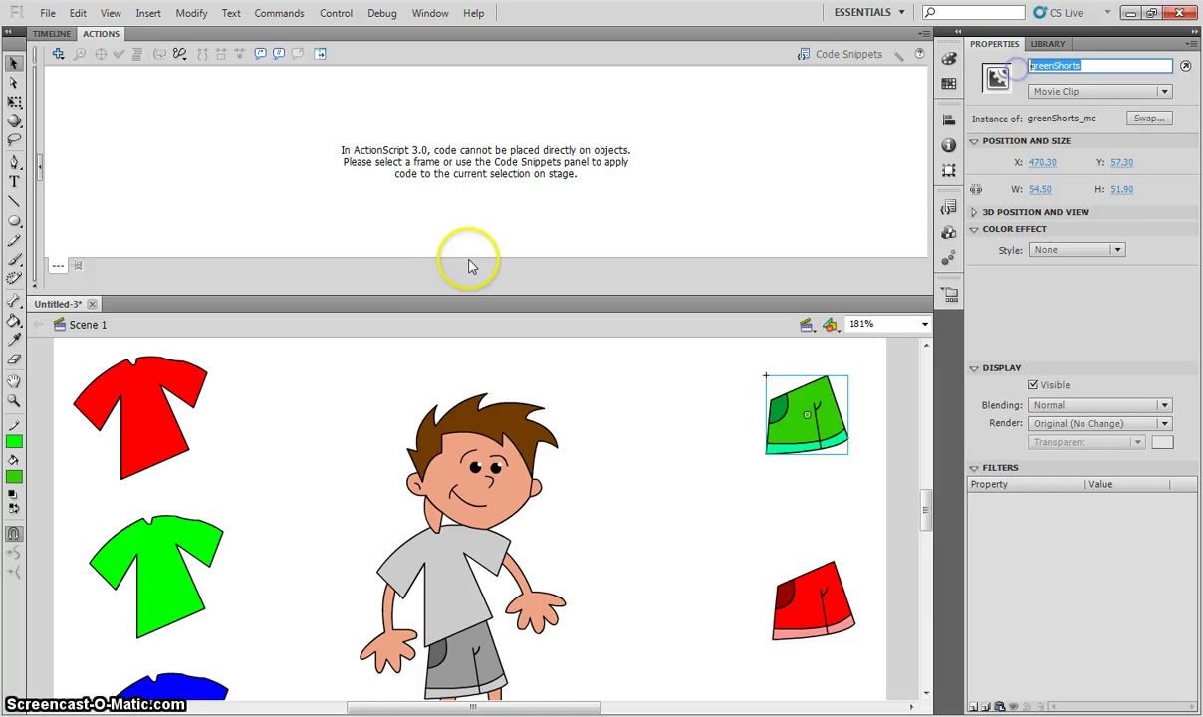
{"action": "left_click", "coordinate": [381, 365]}
{"action": "left_click", "coordinate": [55, 34]}
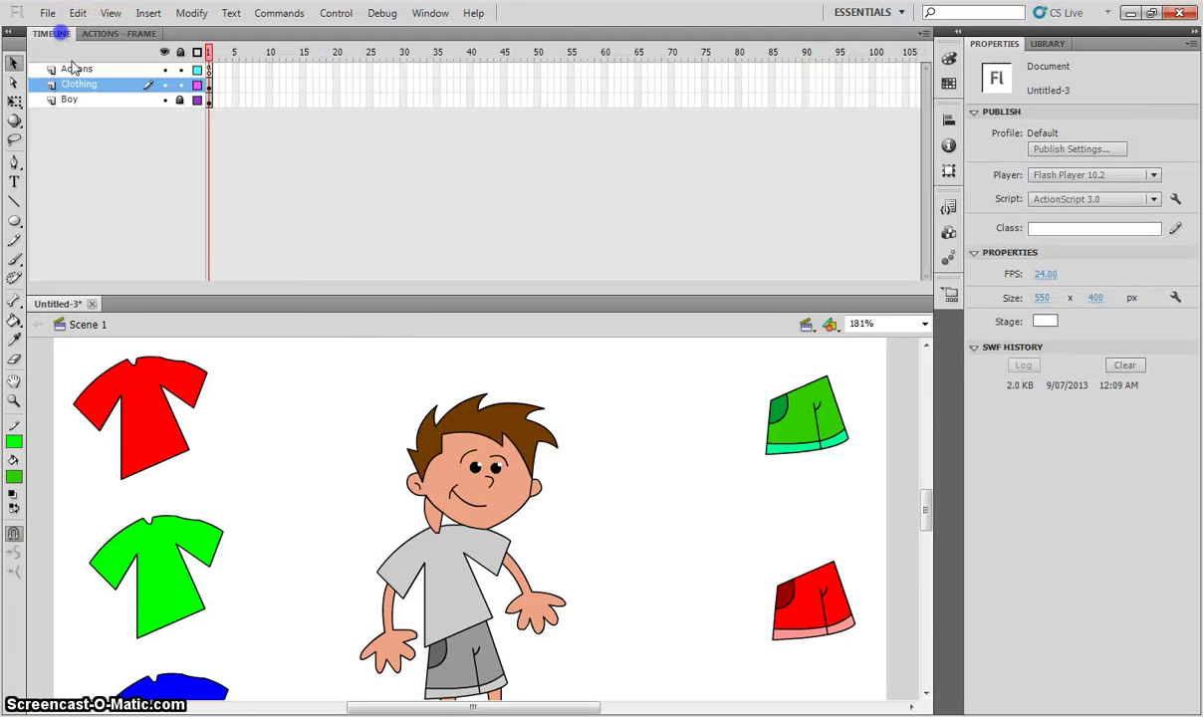
{"action": "left_click", "coordinate": [80, 68]}
{"action": "left_click", "coordinate": [101, 34]}
{"action": "left_click", "coordinate": [205, 103]}
{"action": "left_click_drag", "start_coordinate": [168, 84], "coordinate": [281, 84]}
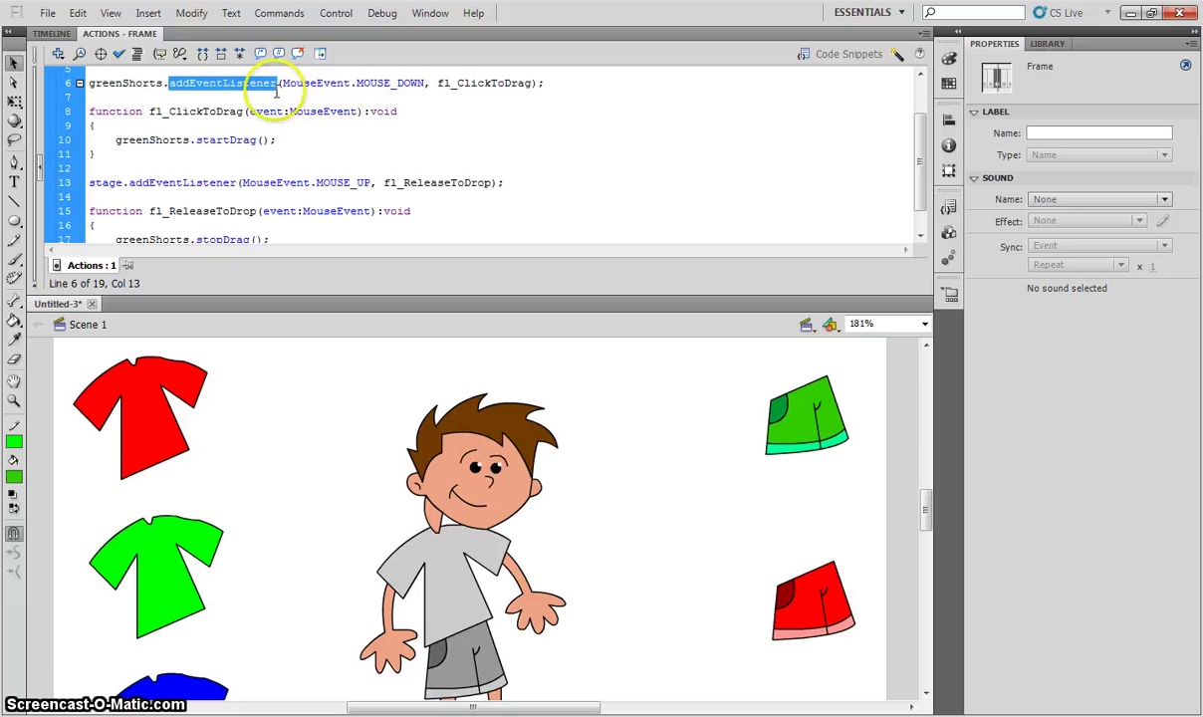
{"action": "left_click_drag", "start_coordinate": [282, 84], "coordinate": [302, 84]}
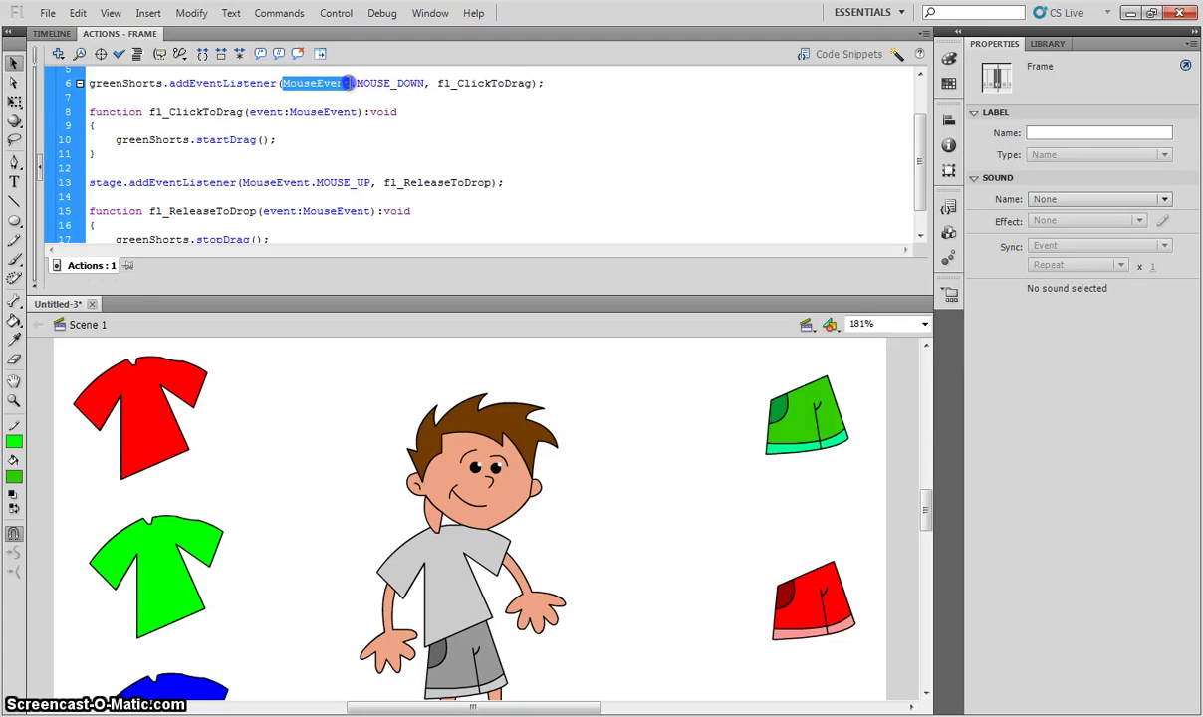
{"action": "left_click_drag", "start_coordinate": [352, 84], "coordinate": [419, 84]}
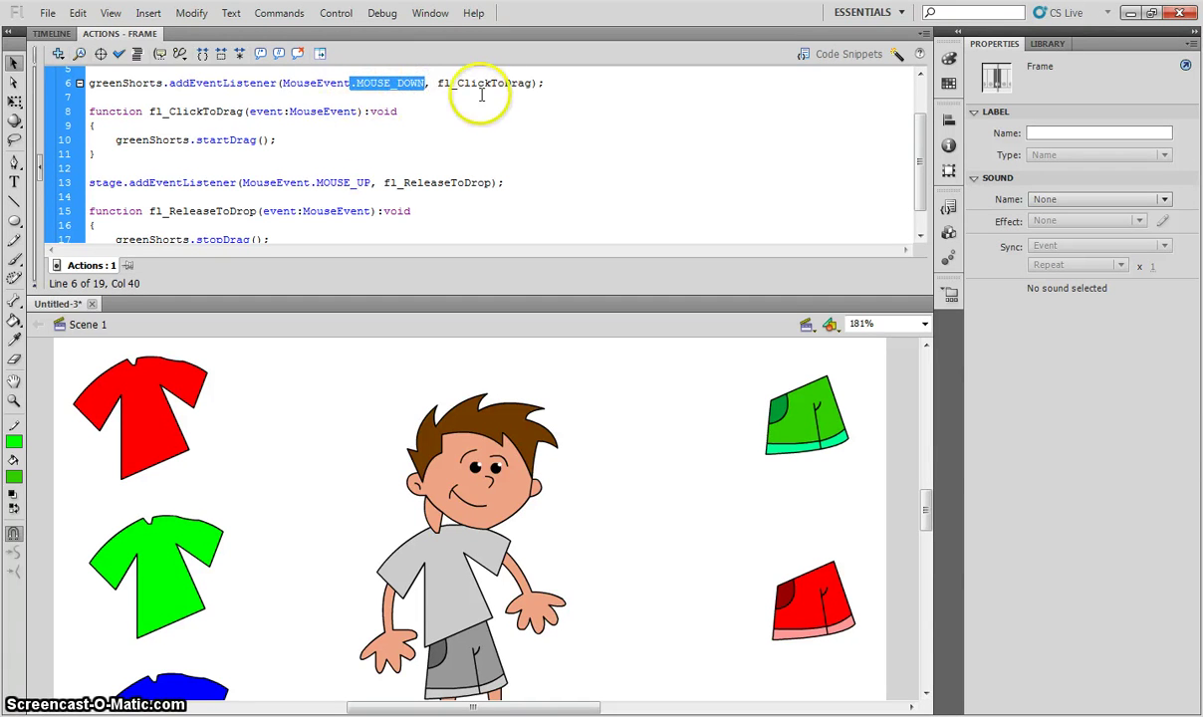
{"action": "left_click_drag", "start_coordinate": [457, 84], "coordinate": [533, 86]}
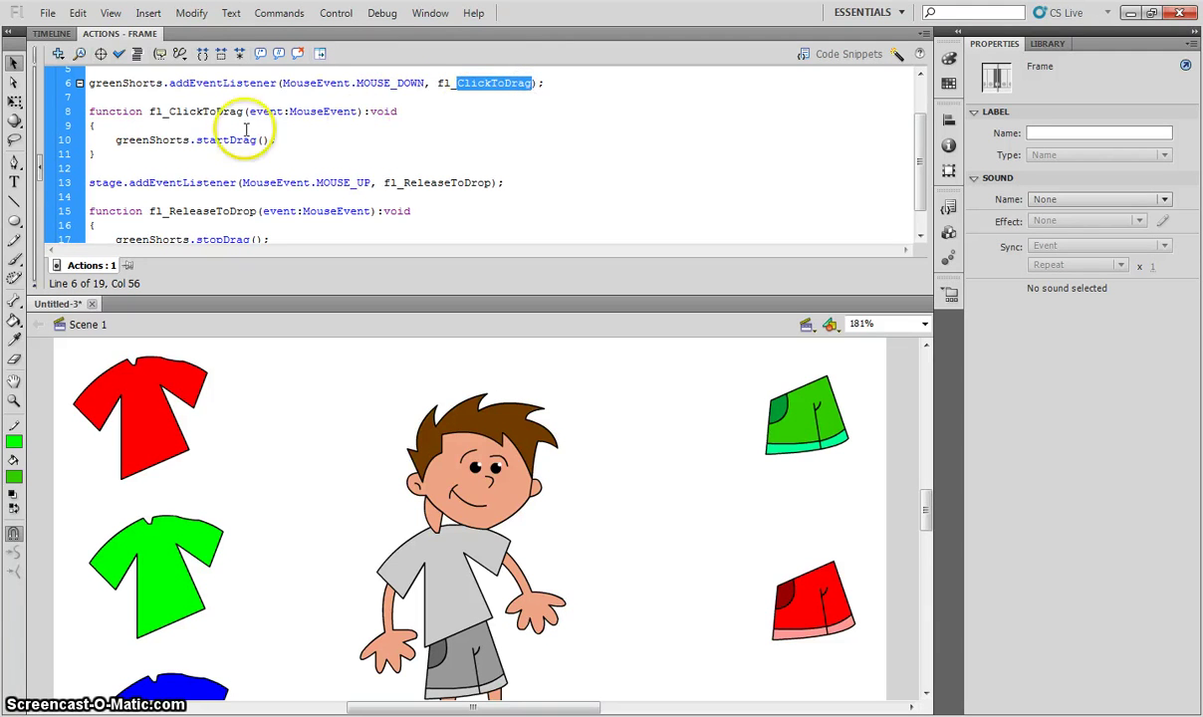
{"action": "left_click_drag", "start_coordinate": [168, 111], "coordinate": [406, 119]}
{"action": "left_click", "coordinate": [364, 139]}
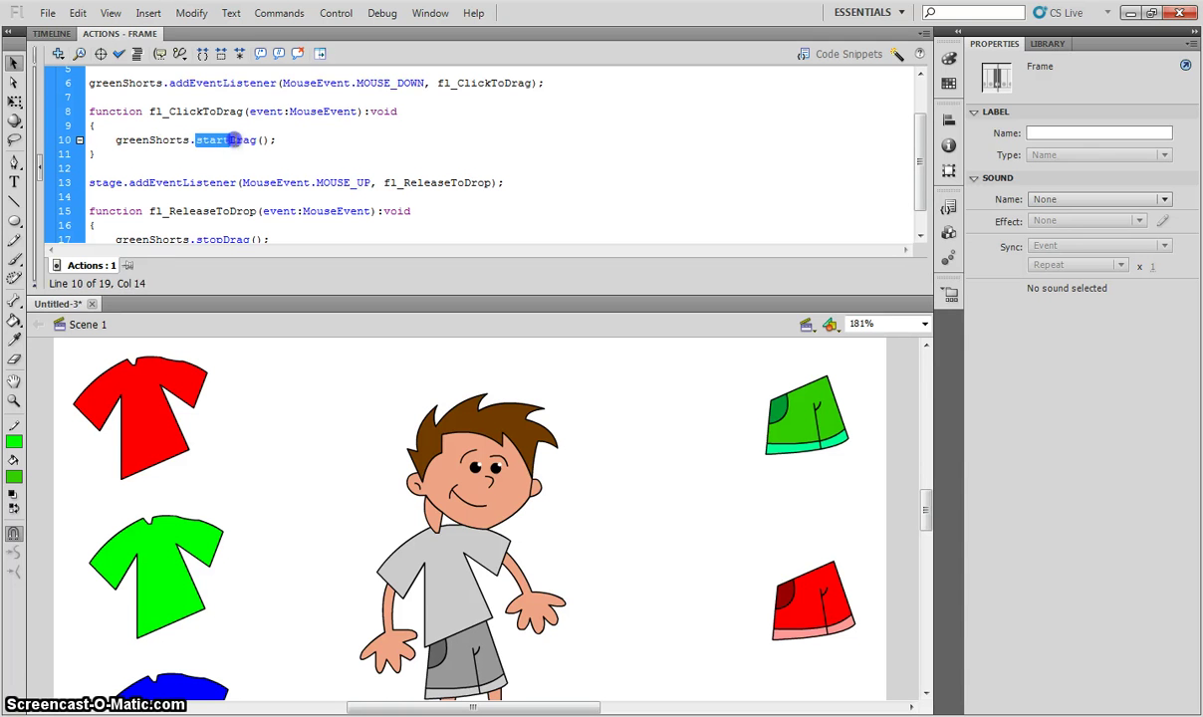
{"action": "left_click_drag", "start_coordinate": [239, 141], "coordinate": [256, 140]}
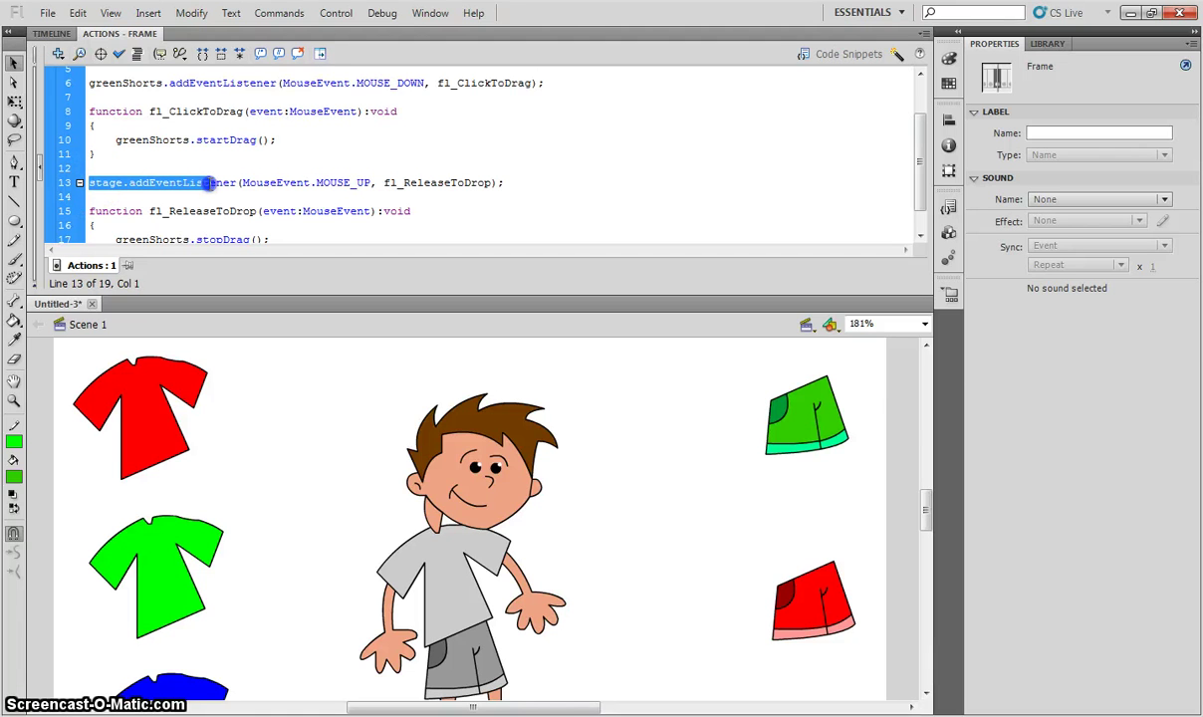
{"action": "left_click_drag", "start_coordinate": [216, 182], "coordinate": [235, 183]}
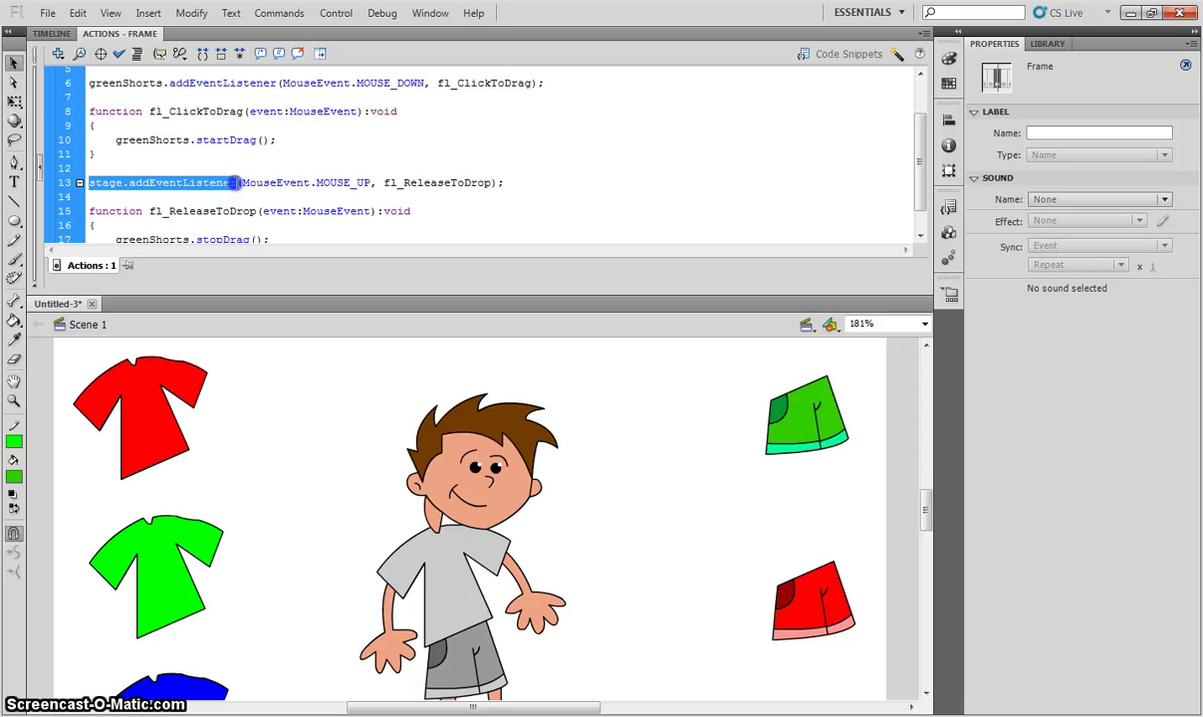
{"action": "left_click", "coordinate": [319, 183]}
{"action": "left_click_drag", "start_coordinate": [360, 184], "coordinate": [370, 183]}
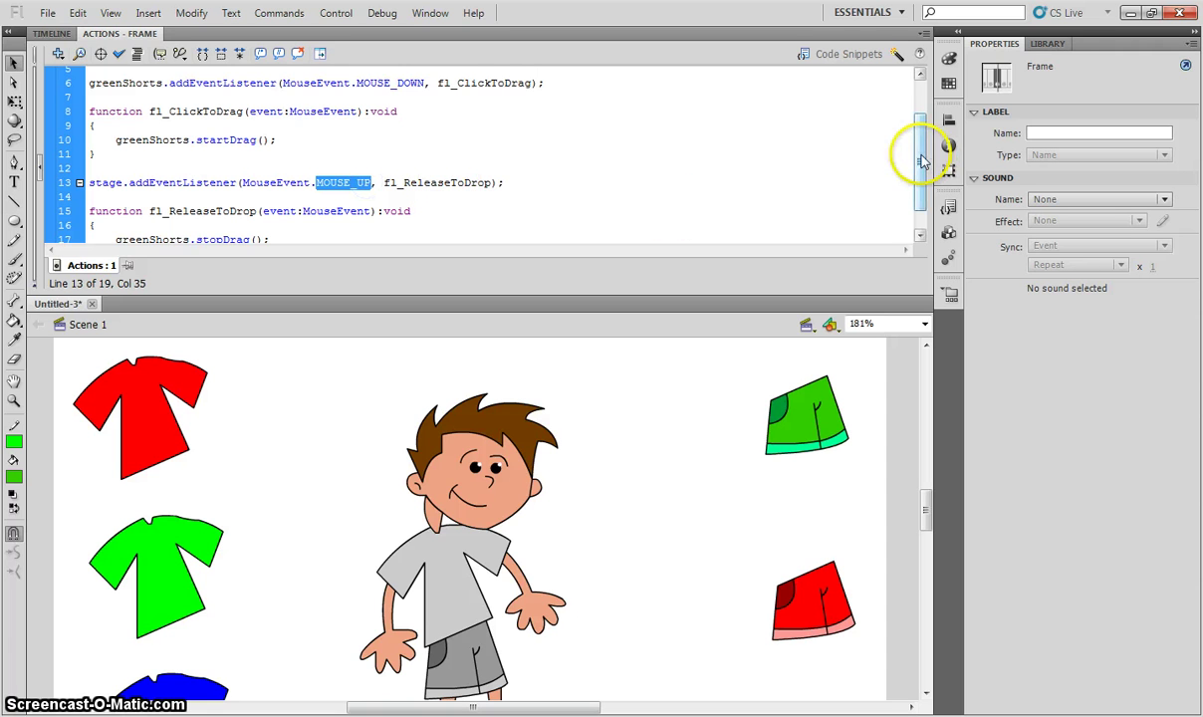
{"action": "left_click_drag", "start_coordinate": [922, 159], "coordinate": [926, 174]}
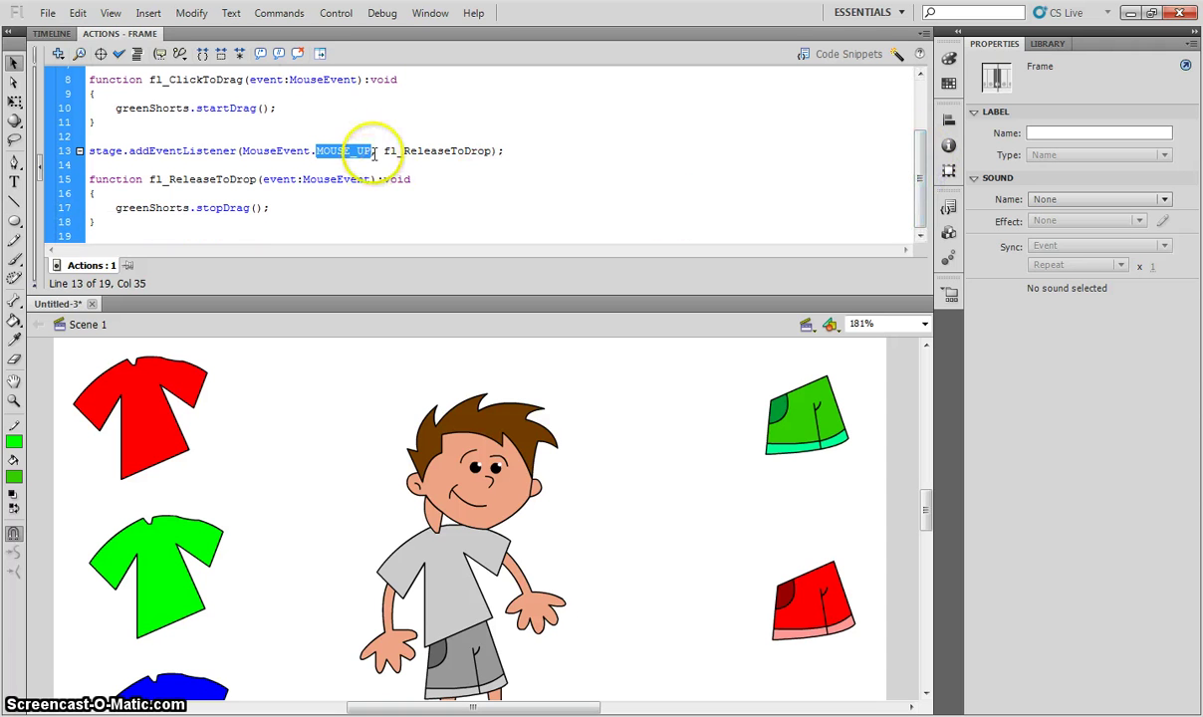
{"action": "left_click_drag", "start_coordinate": [404, 151], "coordinate": [445, 151]}
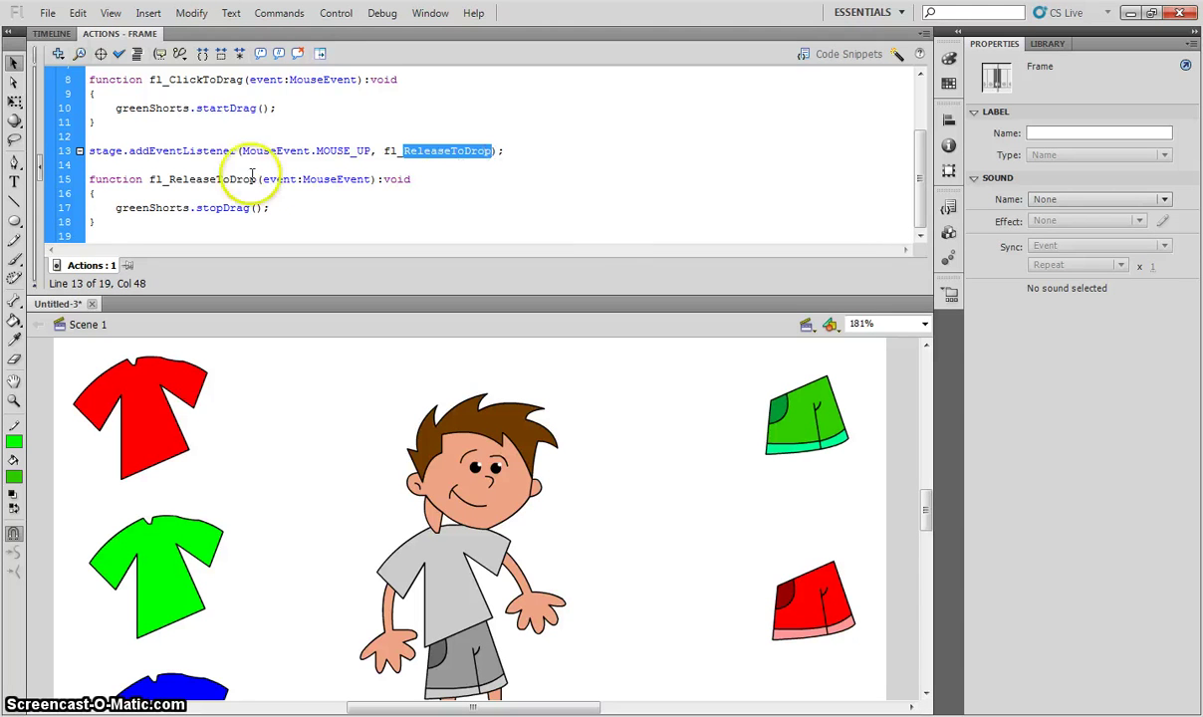
{"action": "left_click_drag", "start_coordinate": [76, 181], "coordinate": [97, 194]}
{"action": "left_click_drag", "start_coordinate": [252, 202], "coordinate": [265, 207]}
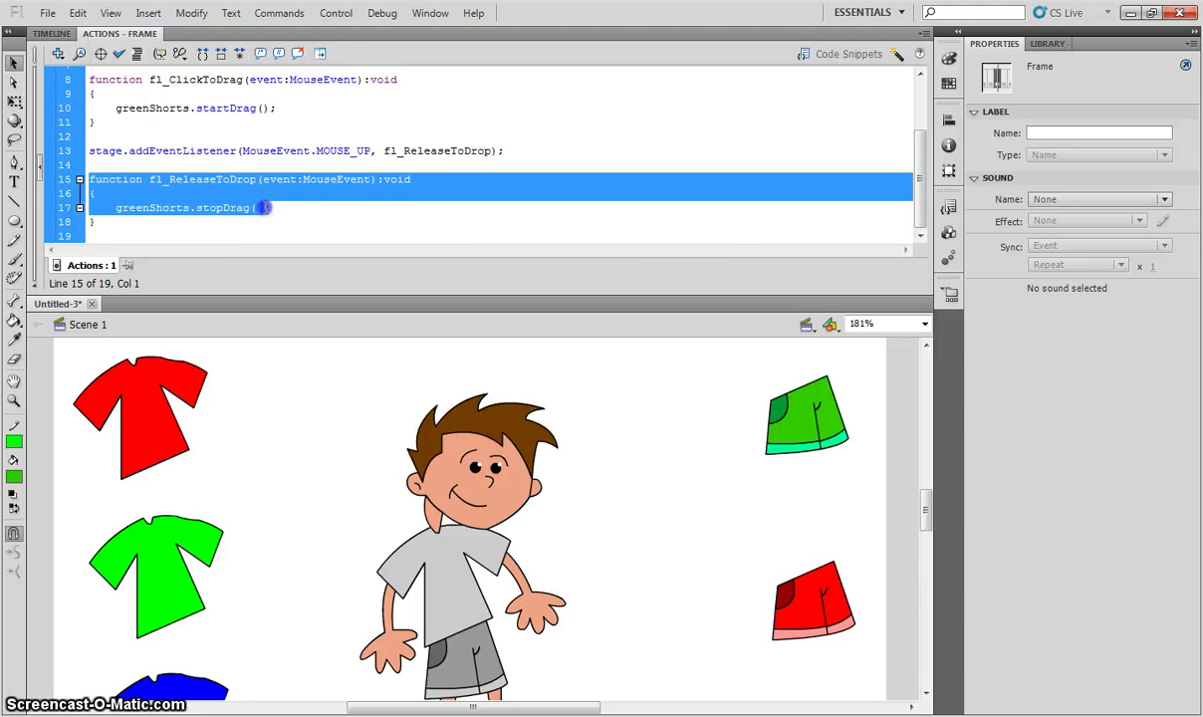
{"action": "left_click", "coordinate": [267, 208]}
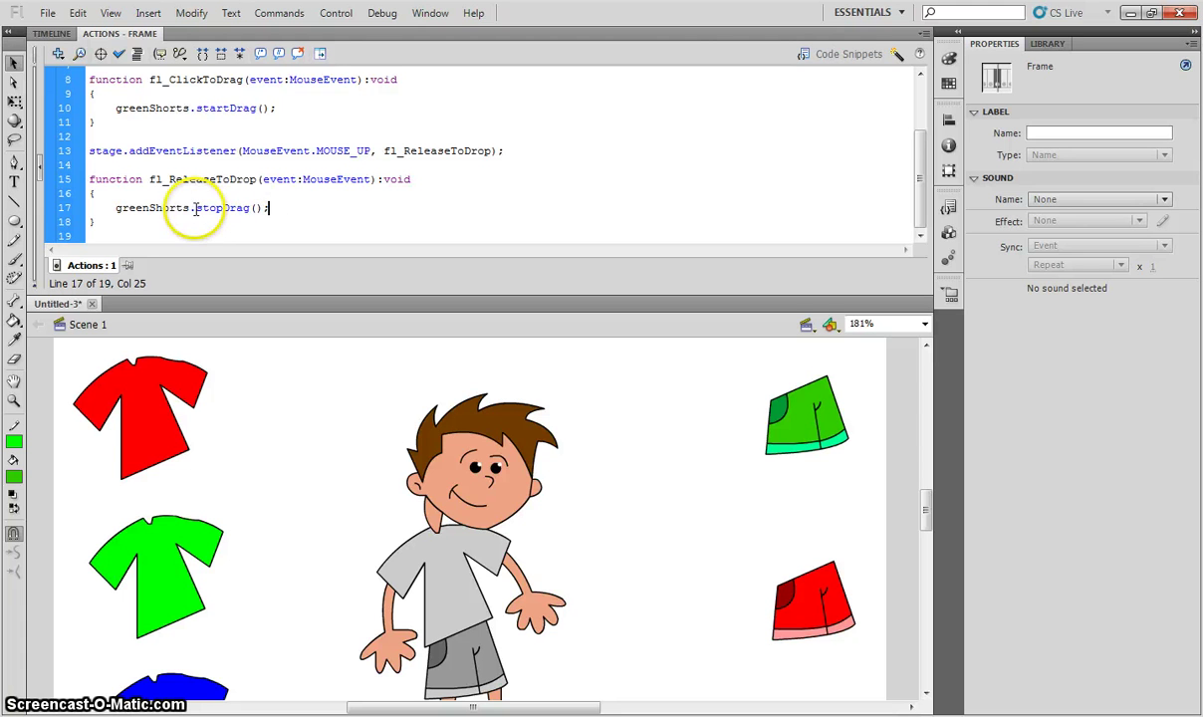
{"action": "left_click_drag", "start_coordinate": [115, 207], "coordinate": [254, 206]}
{"action": "left_click", "coordinate": [316, 211]}
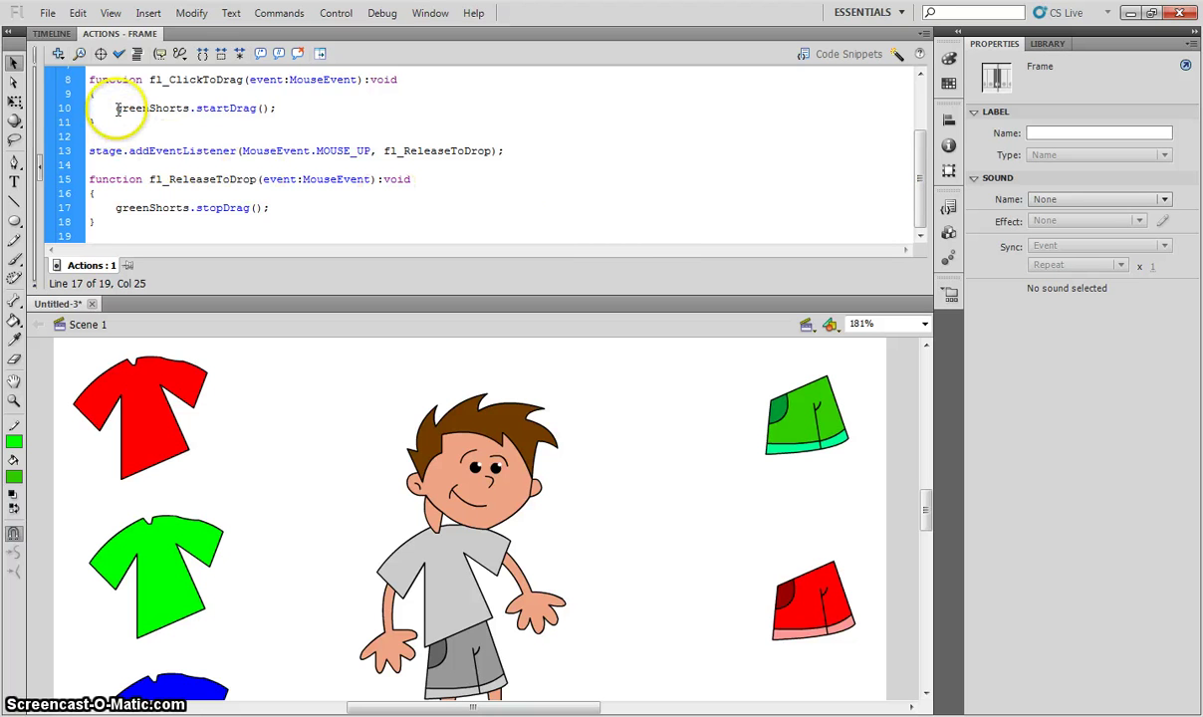
{"action": "left_click_drag", "start_coordinate": [116, 107], "coordinate": [277, 114]}
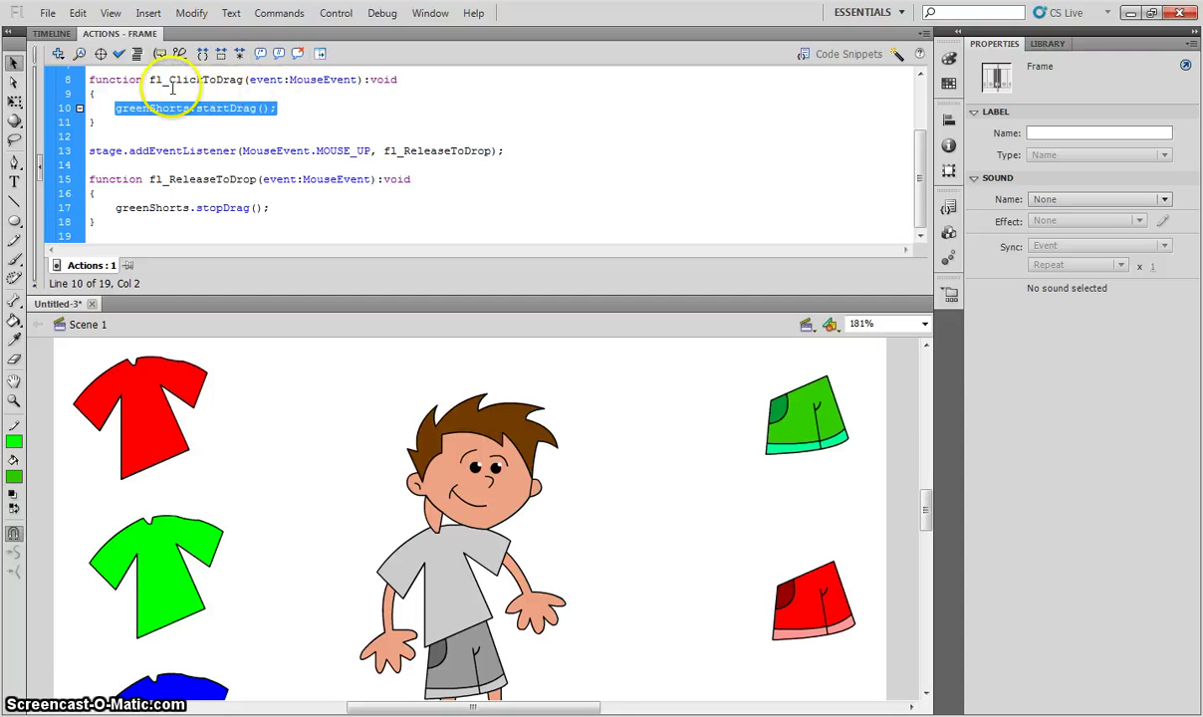
{"action": "left_click_drag", "start_coordinate": [169, 80], "coordinate": [241, 80]}
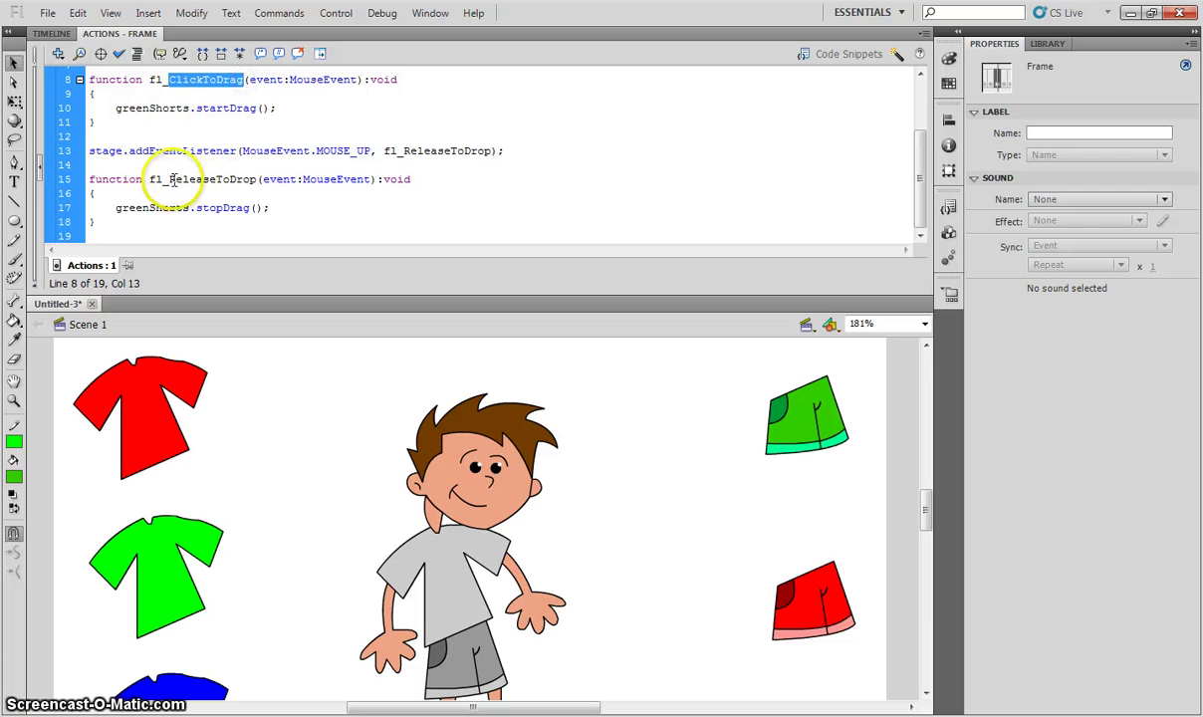
{"action": "left_click_drag", "start_coordinate": [169, 179], "coordinate": [248, 179]}
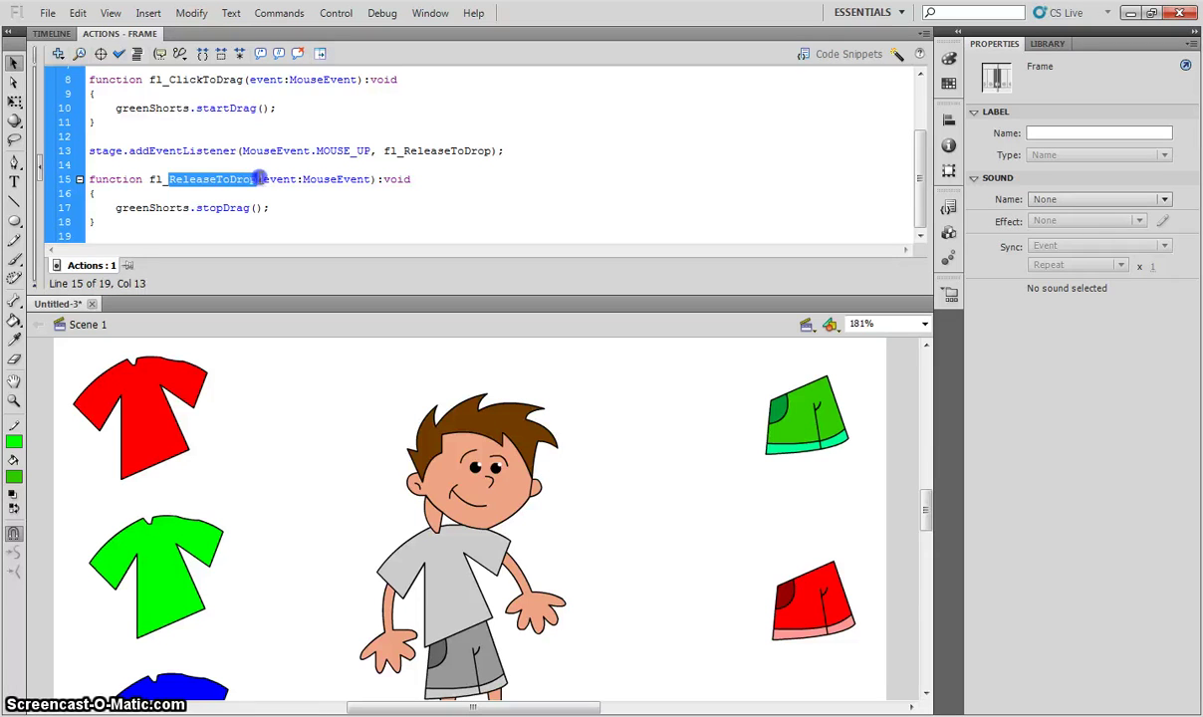
{"action": "left_click_drag", "start_coordinate": [115, 208], "coordinate": [250, 208]}
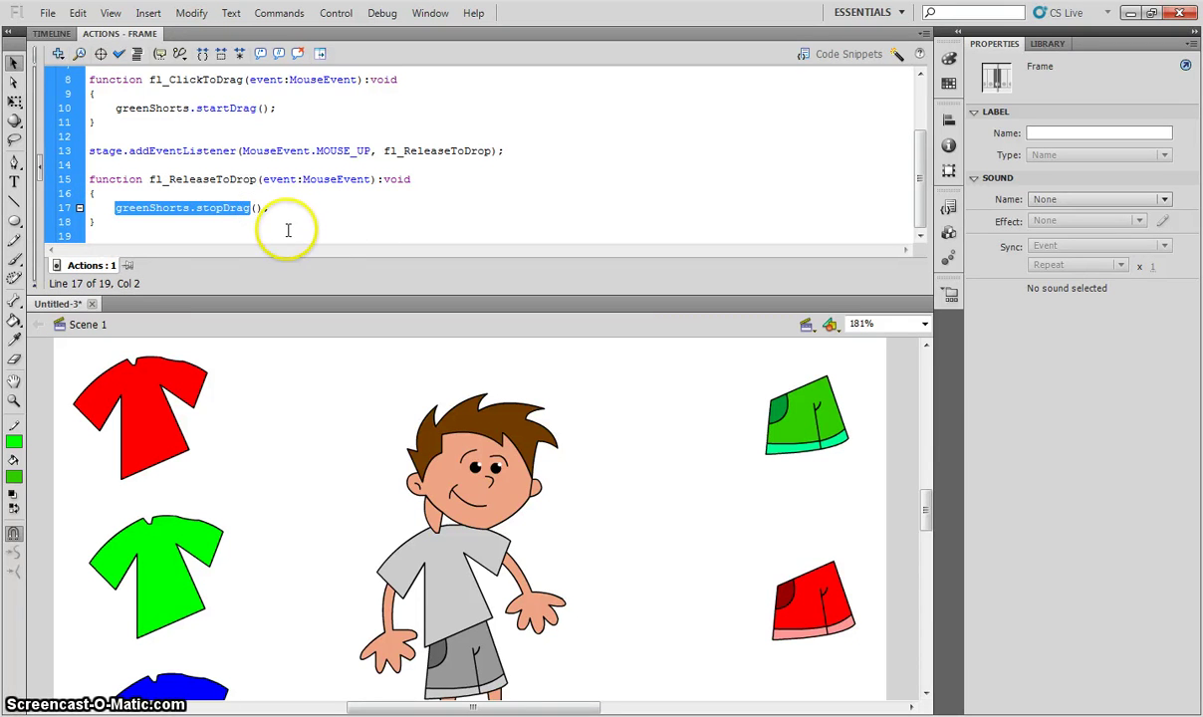
{"action": "left_click", "coordinate": [297, 214]}
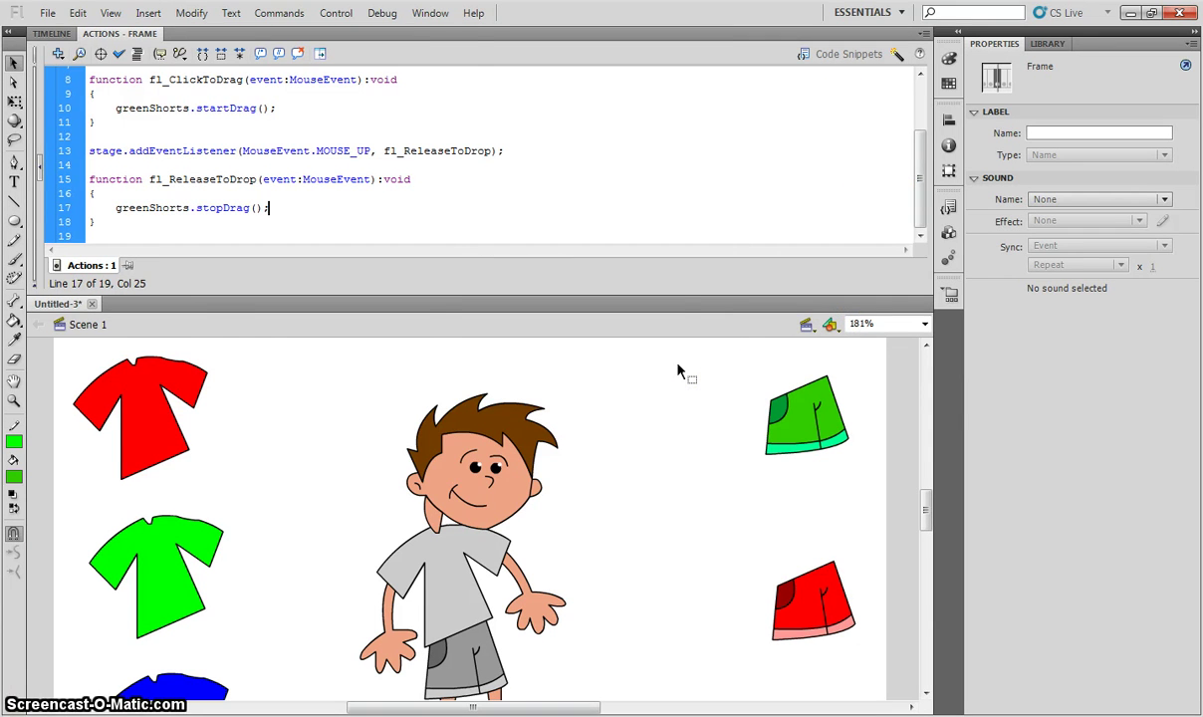
{"action": "key", "text": "ctrl+Return"}
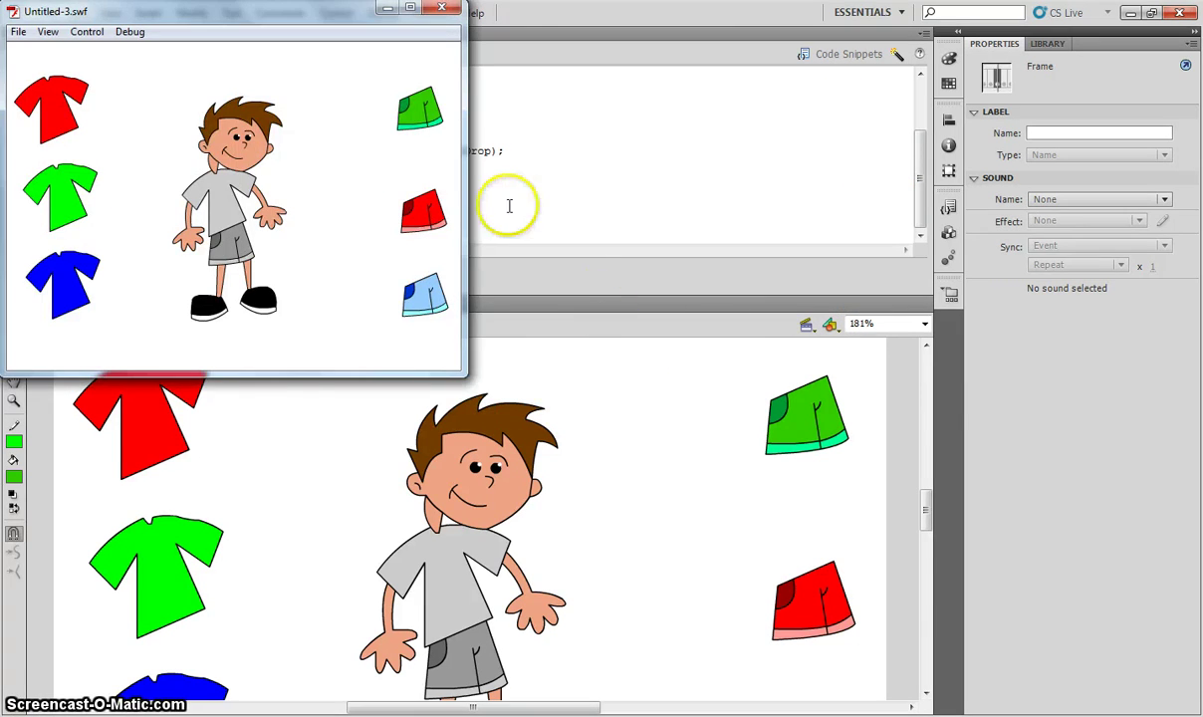
{"action": "left_click", "coordinate": [419, 119]}
{"action": "left_click_drag", "start_coordinate": [418, 119], "coordinate": [232, 258]}
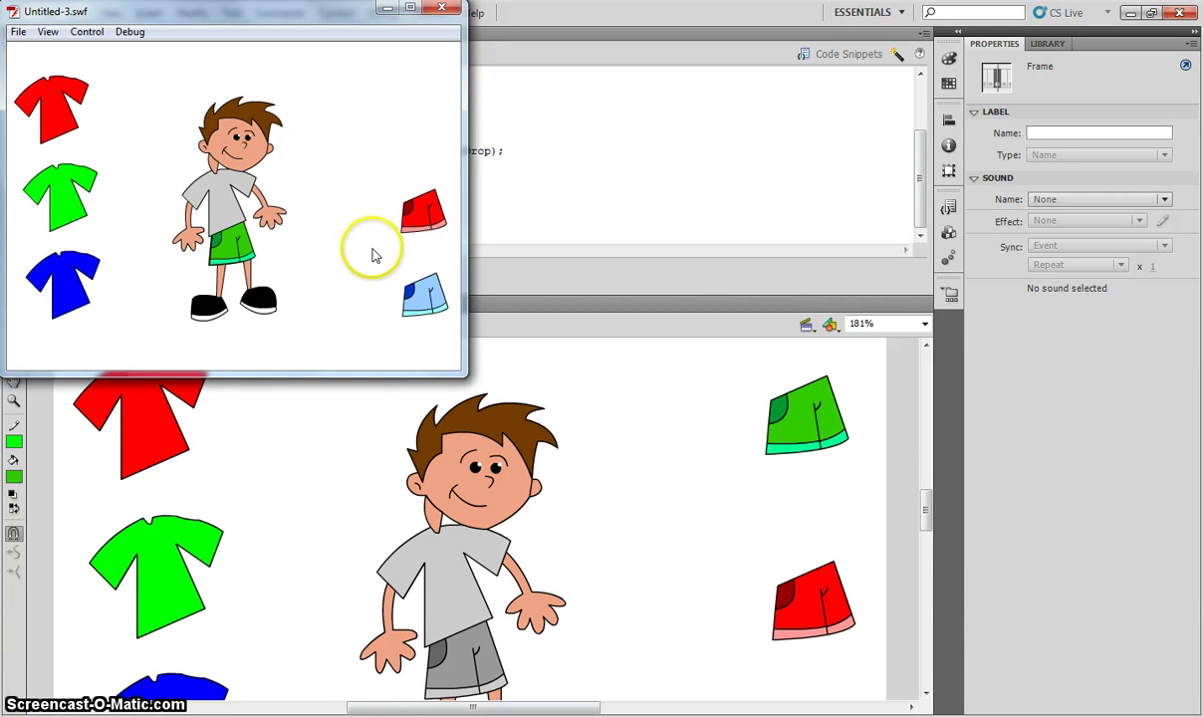
{"action": "left_click", "coordinate": [415, 227]}
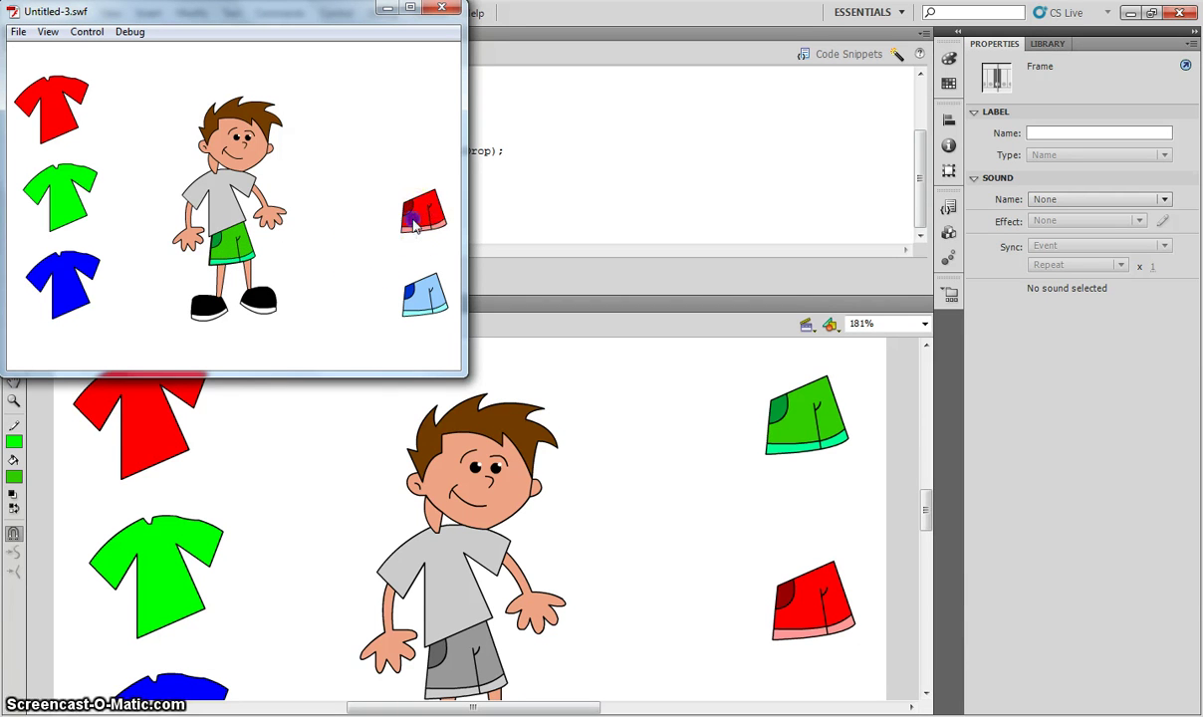
{"action": "left_click", "coordinate": [403, 289]}
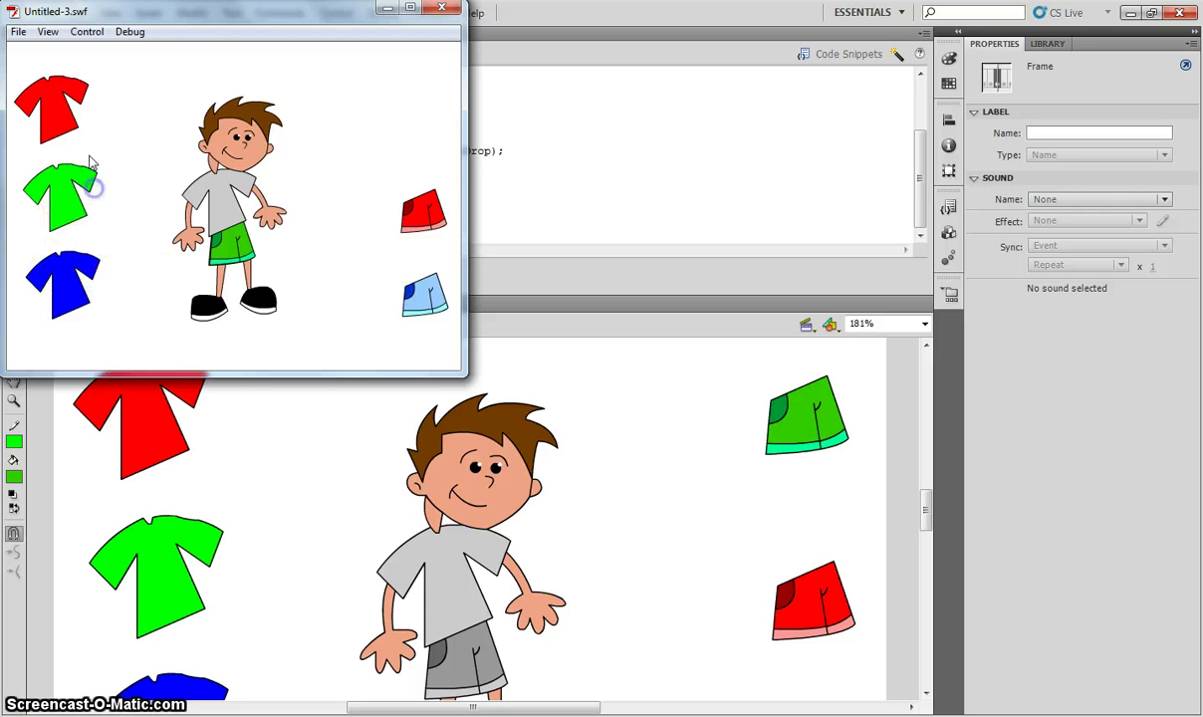
{"action": "left_click", "coordinate": [112, 84]}
{"action": "left_click_drag", "start_coordinate": [230, 255], "coordinate": [384, 113]}
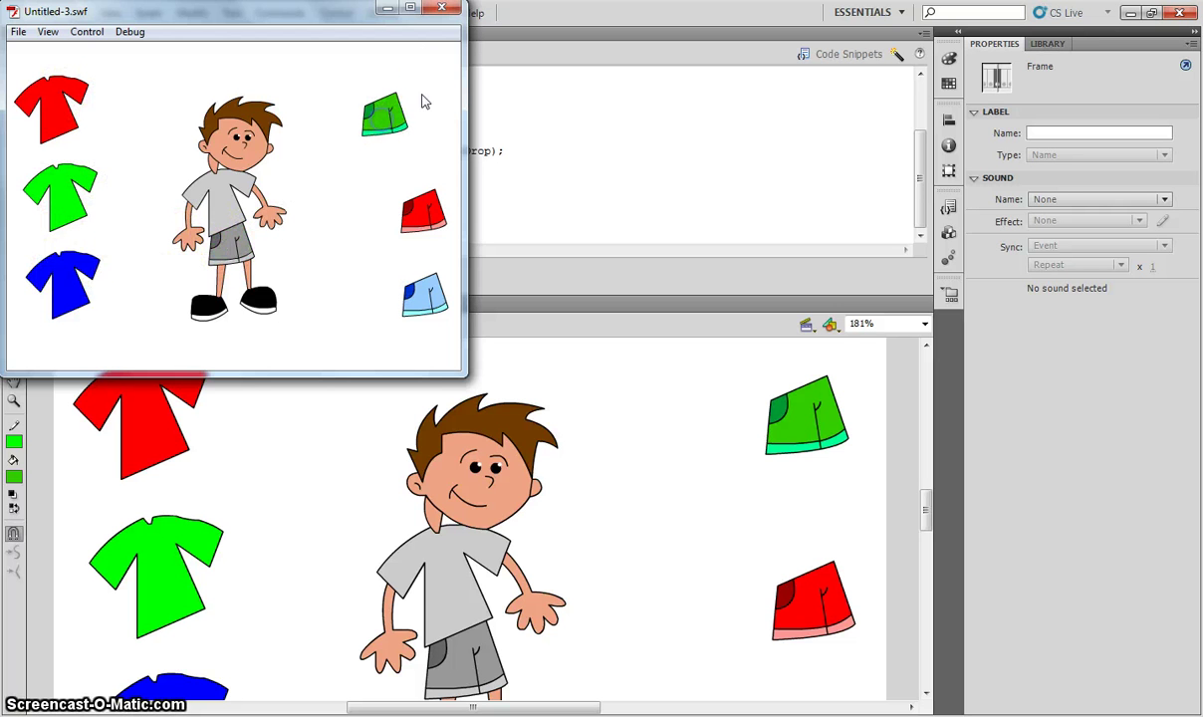
{"action": "left_click", "coordinate": [448, 9]}
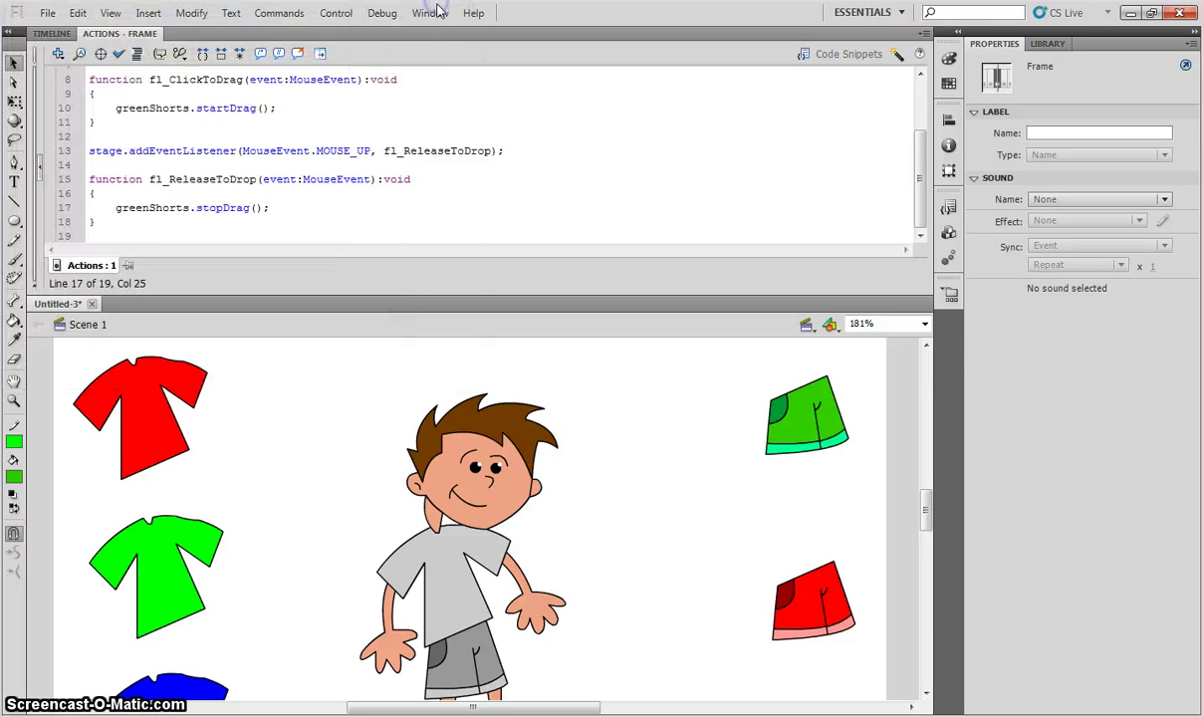
Step: Nudge the red shorts up and left and give them the Drag and Drop code snippet
{"action": "left_click", "coordinate": [807, 608]}
{"action": "left_click_drag", "start_coordinate": [805, 605], "coordinate": [791, 557]}
{"action": "left_click", "coordinate": [948, 211]}
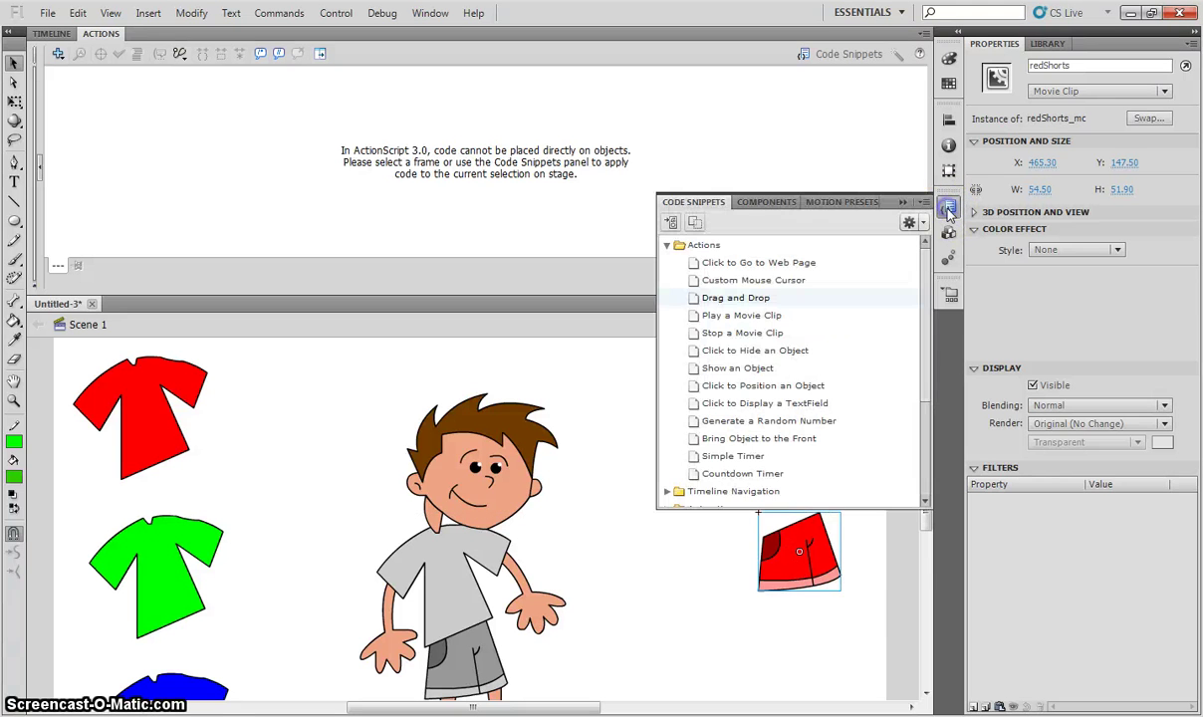
{"action": "double_click", "coordinate": [734, 298]}
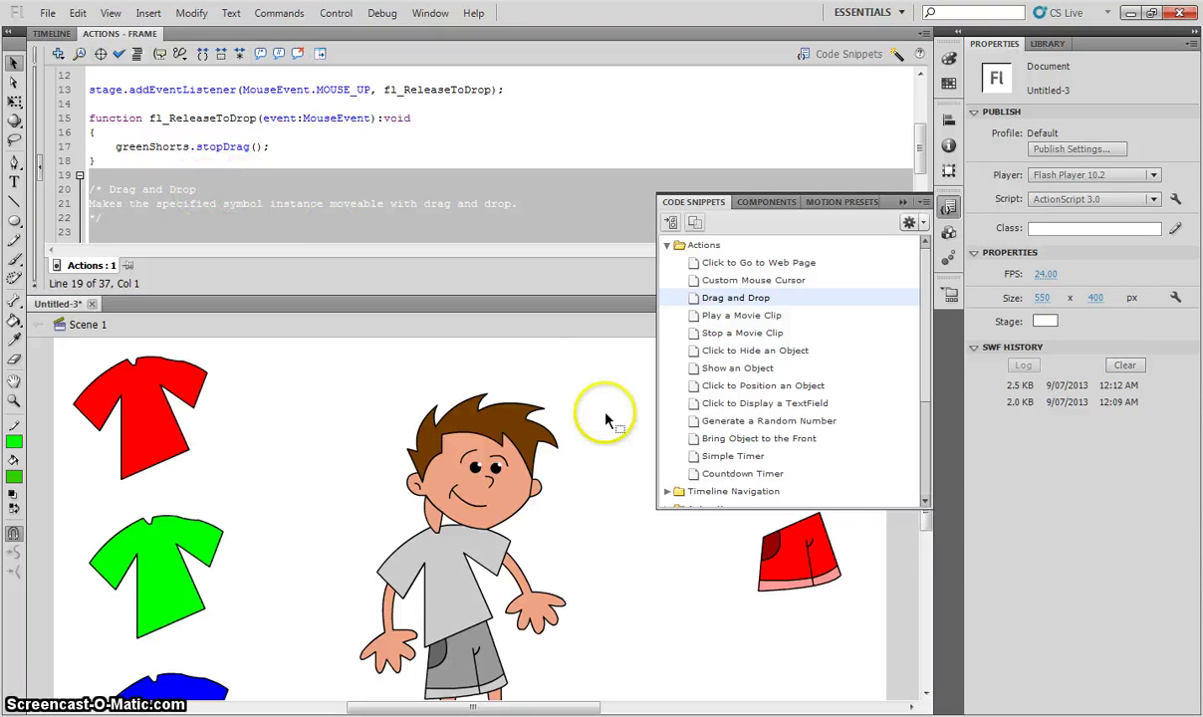
Step: Add Drag and Drop snippets to the blue shorts, blue shirt, green shirt and red shirt
{"action": "scroll", "coordinate": [732, 563], "scroll_direction": "down", "scroll_amount": 3}
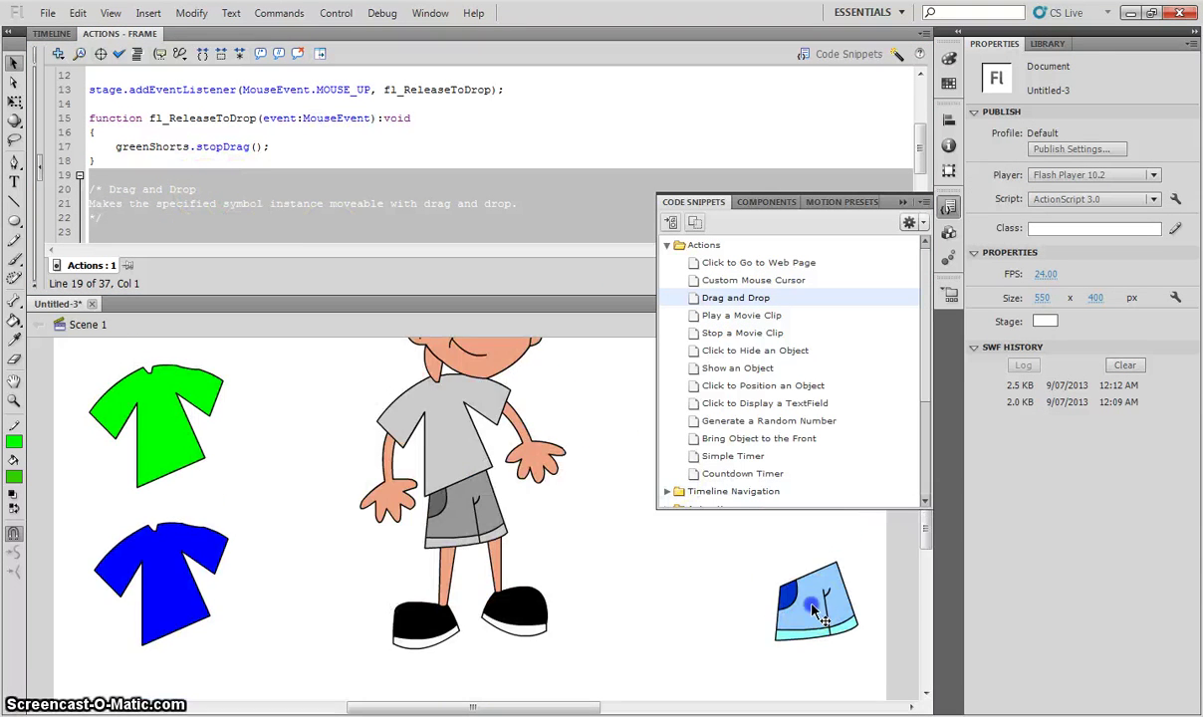
{"action": "left_click", "coordinate": [812, 605]}
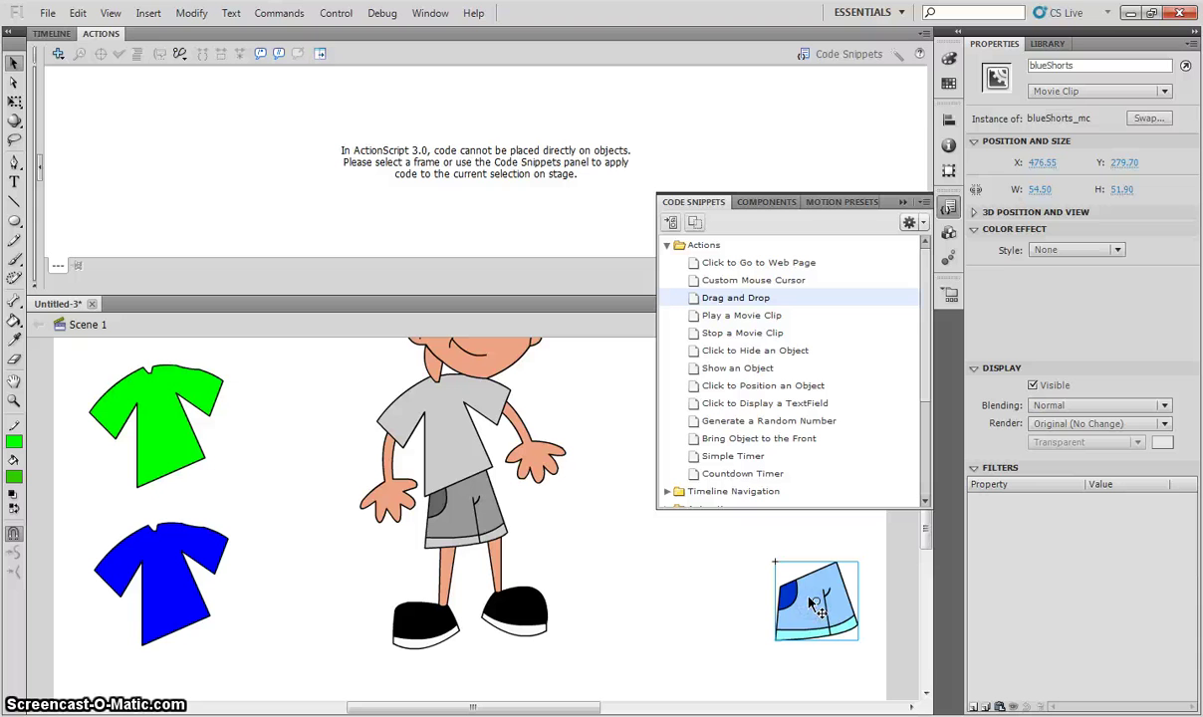
{"action": "double_click", "coordinate": [734, 299]}
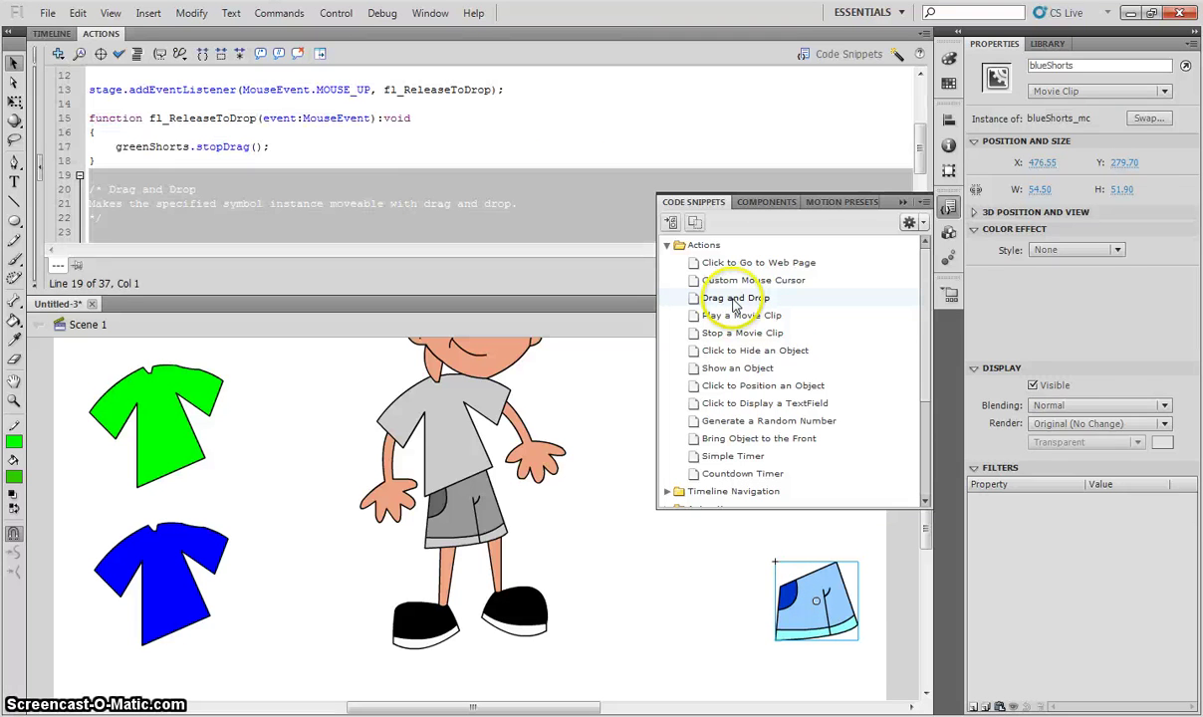
{"action": "left_click", "coordinate": [139, 557]}
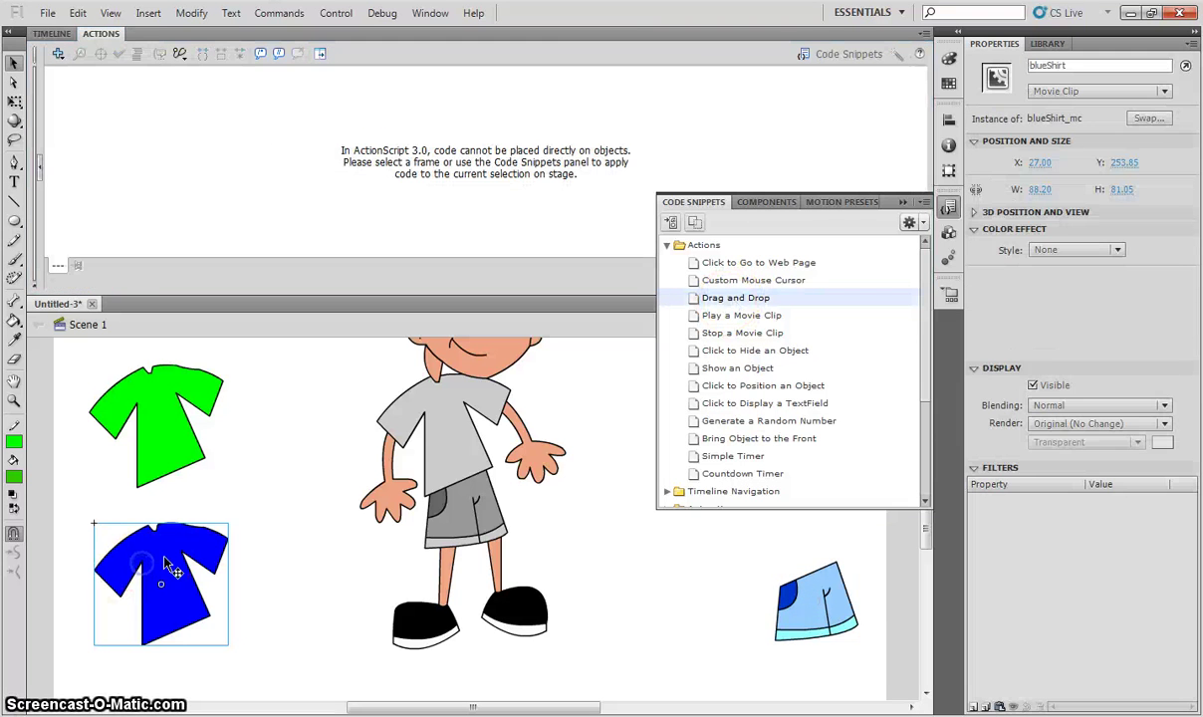
{"action": "double_click", "coordinate": [731, 299]}
{"action": "left_click", "coordinate": [177, 393]}
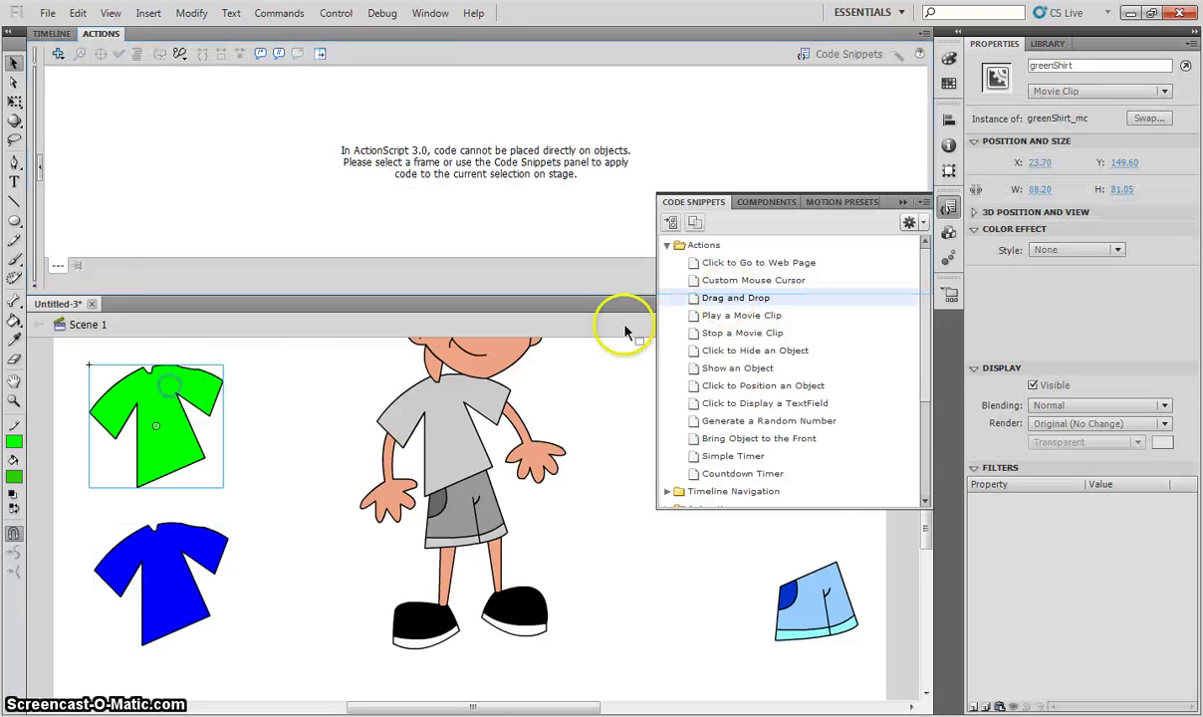
{"action": "double_click", "coordinate": [720, 299]}
{"action": "scroll", "coordinate": [275, 489], "scroll_direction": "up", "scroll_amount": 5}
{"action": "left_click", "coordinate": [153, 450]}
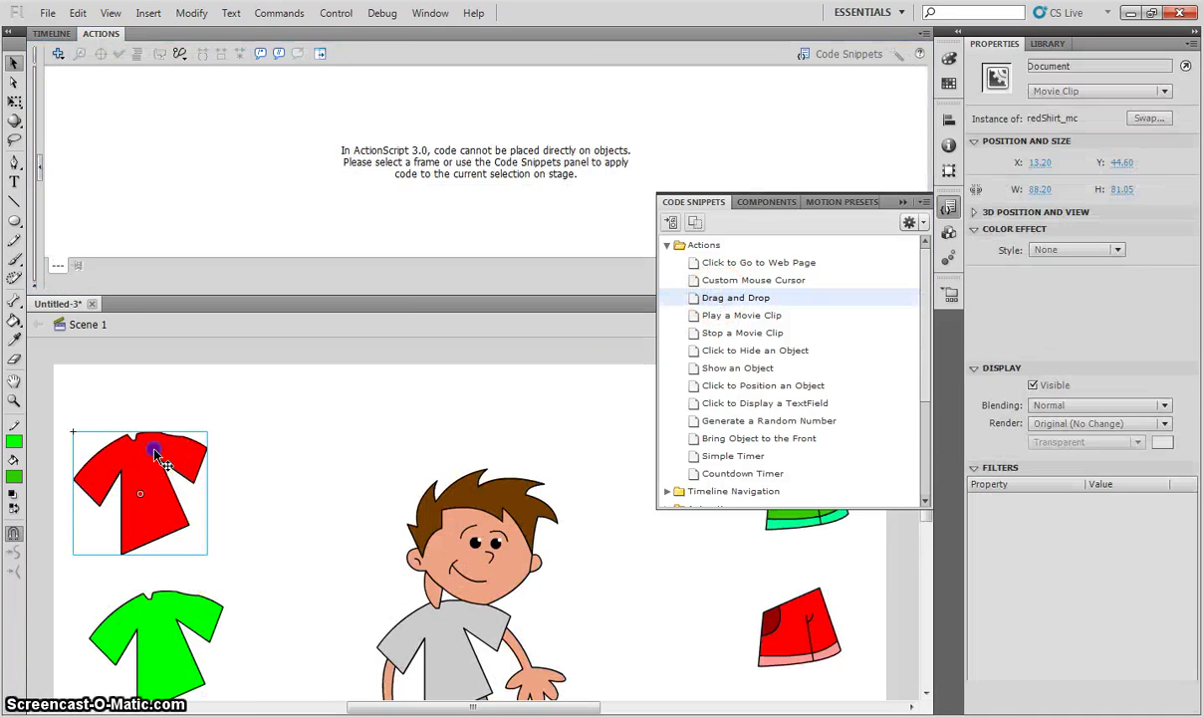
{"action": "double_click", "coordinate": [703, 298]}
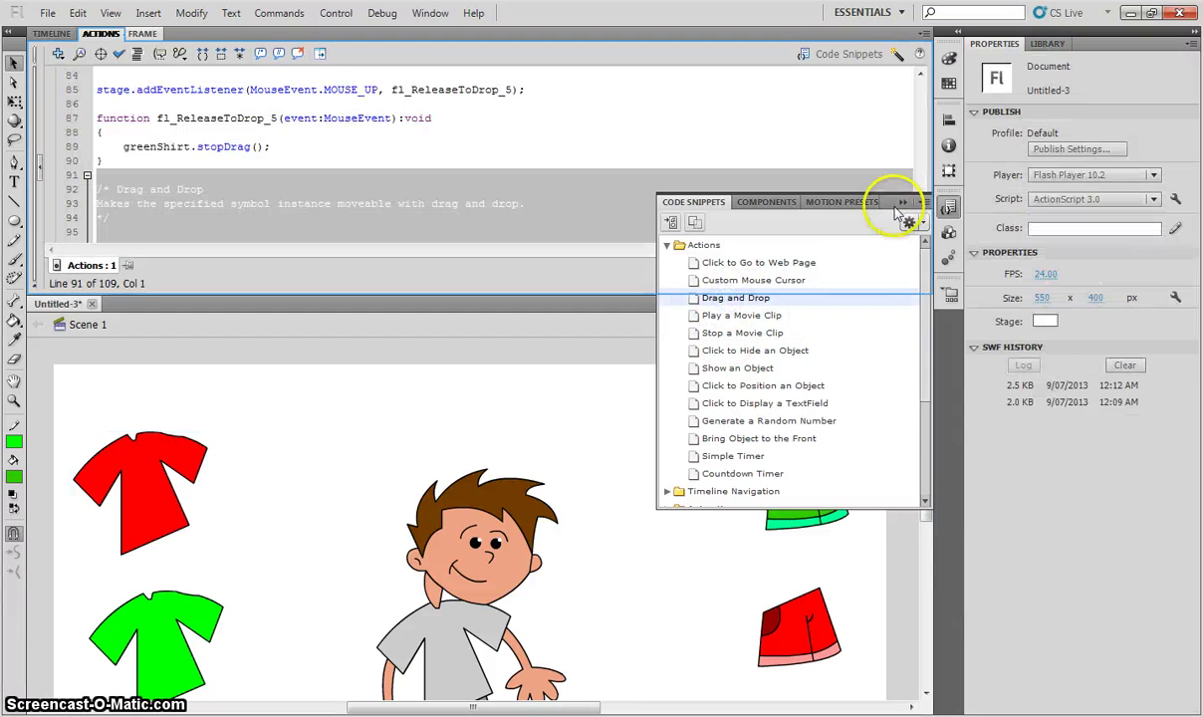
Step: Close the Code Snippets panel and clear the stage and script selections
{"action": "left_click", "coordinate": [901, 203]}
{"action": "left_click", "coordinate": [586, 425]}
{"action": "left_click", "coordinate": [363, 204]}
{"action": "scroll", "coordinate": [361, 203], "scroll_direction": "down", "scroll_amount": 1}
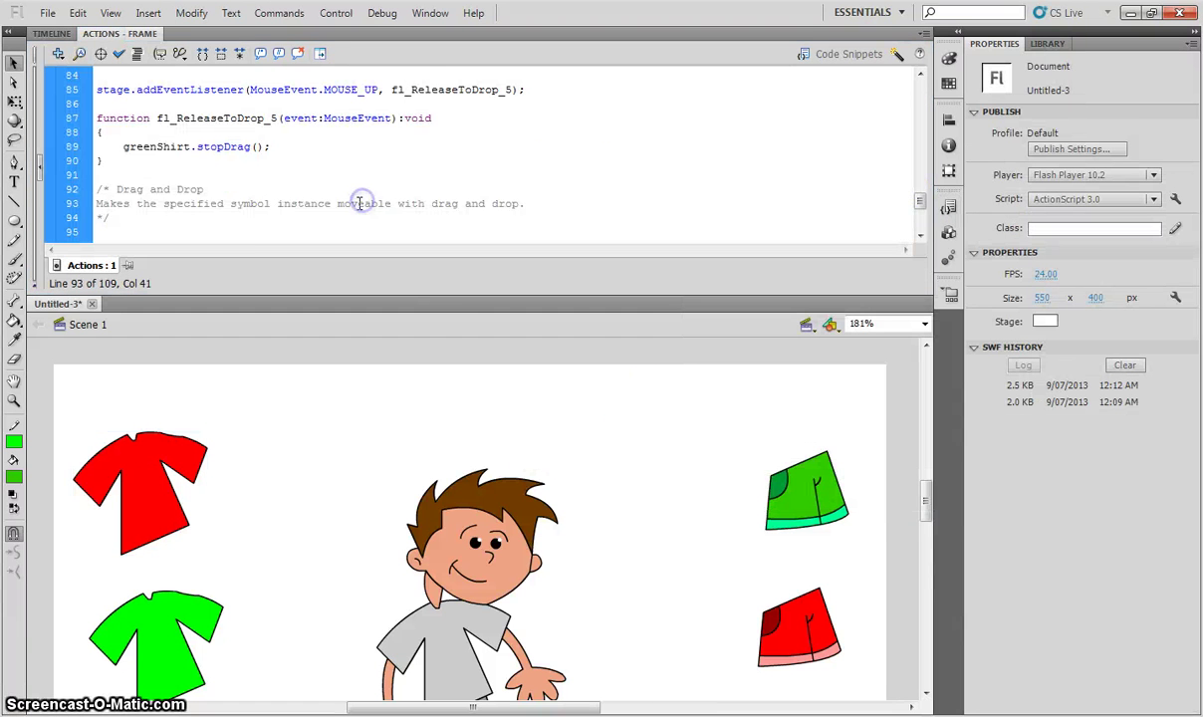
{"action": "scroll", "coordinate": [360, 203], "scroll_direction": "down", "scroll_amount": 2}
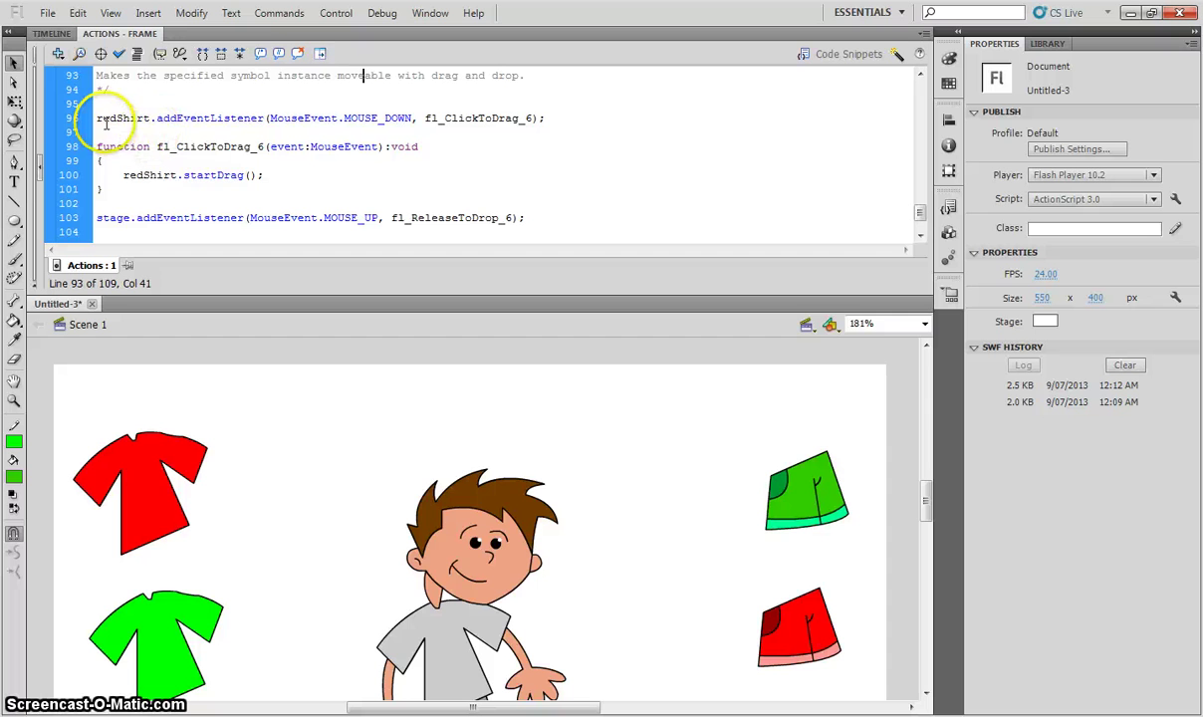
{"action": "left_click_drag", "start_coordinate": [96, 119], "coordinate": [141, 118]}
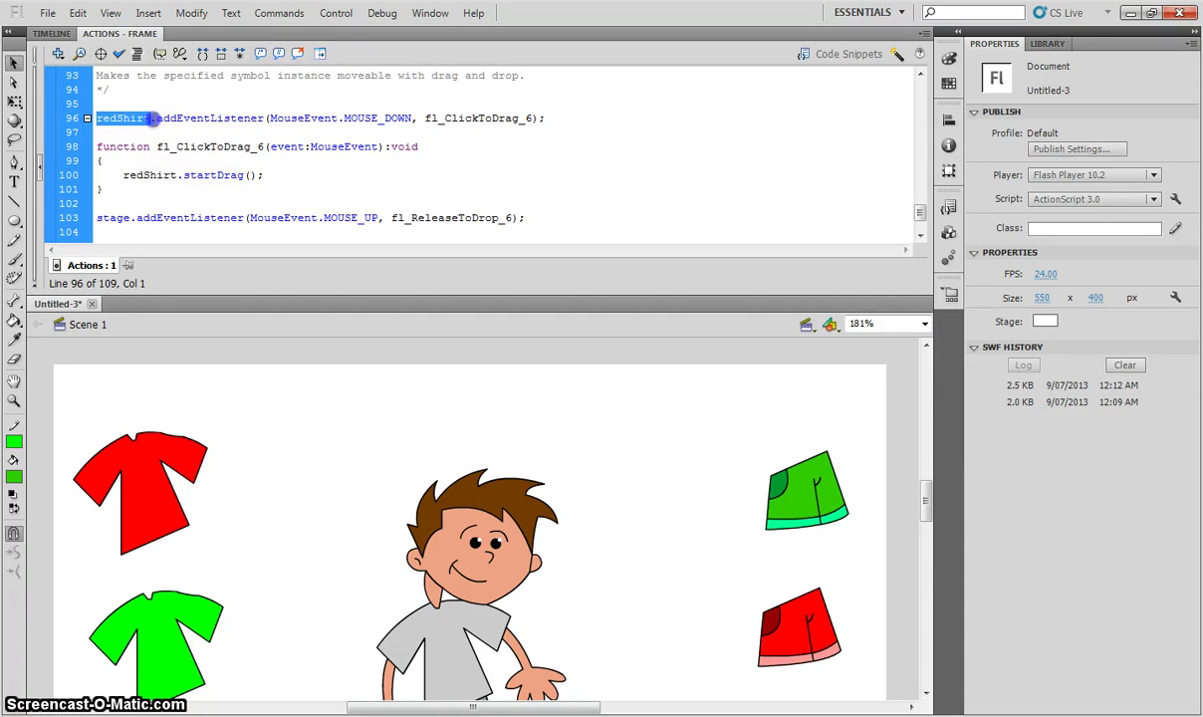
{"action": "left_click_drag", "start_coordinate": [155, 118], "coordinate": [158, 119]}
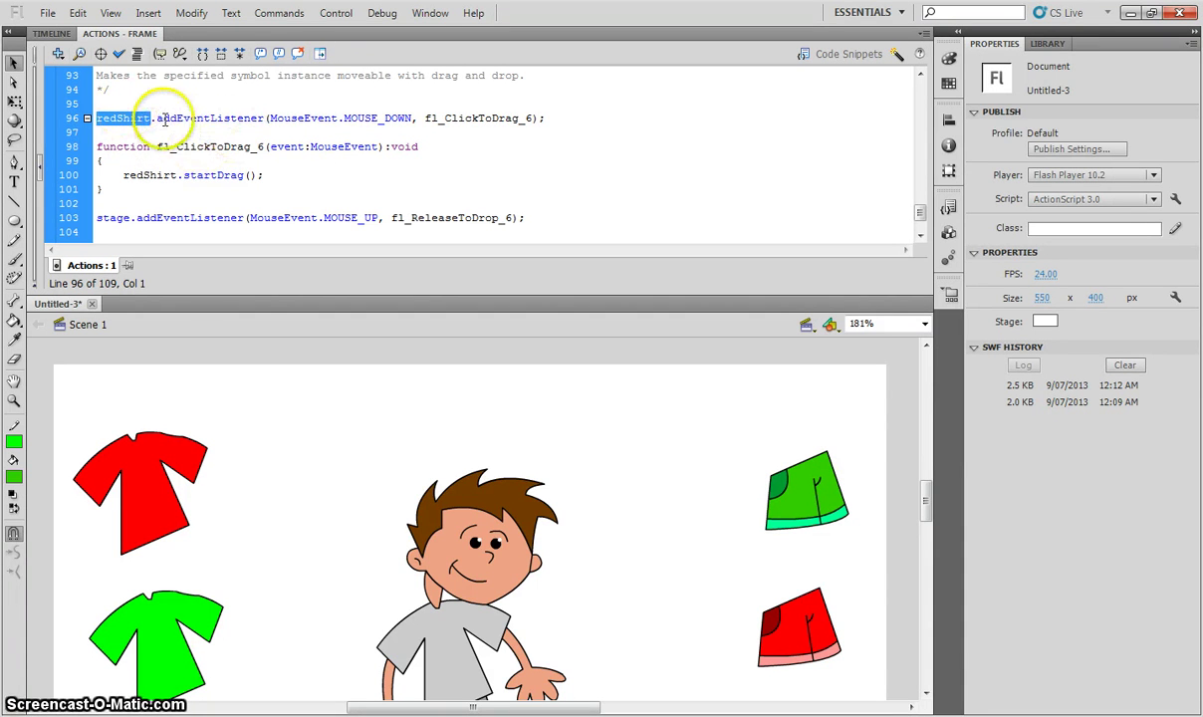
{"action": "double_click", "coordinate": [200, 119]}
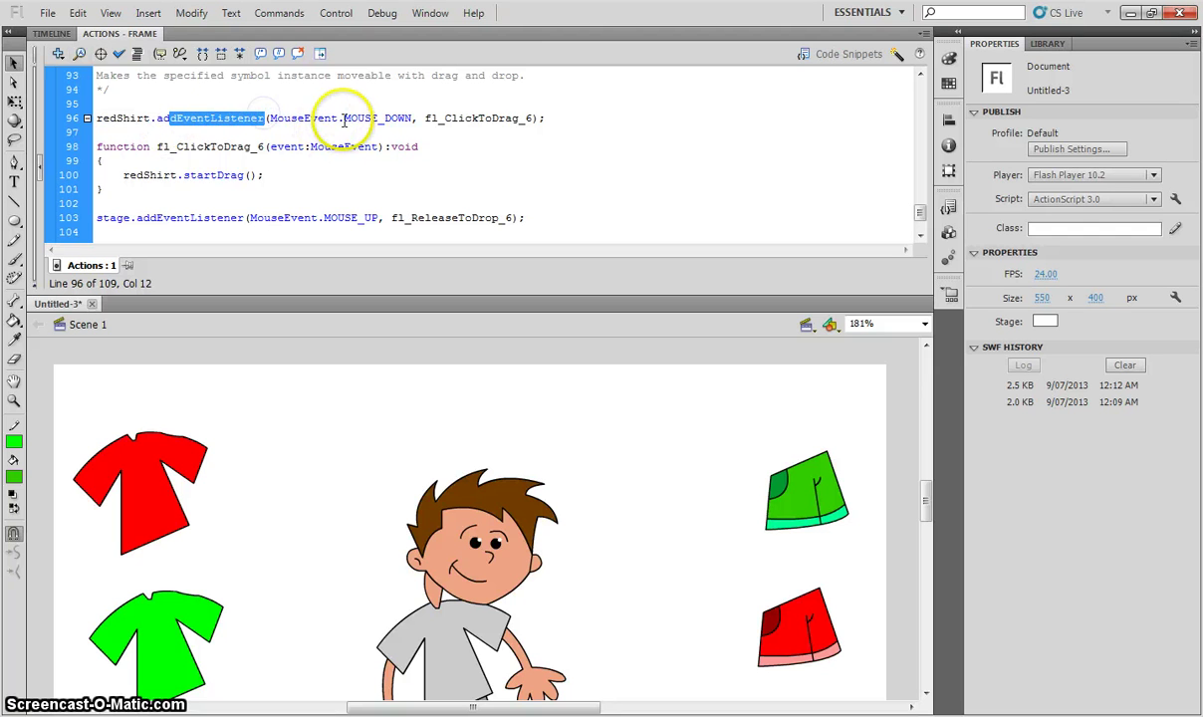
{"action": "left_click_drag", "start_coordinate": [344, 119], "coordinate": [414, 118]}
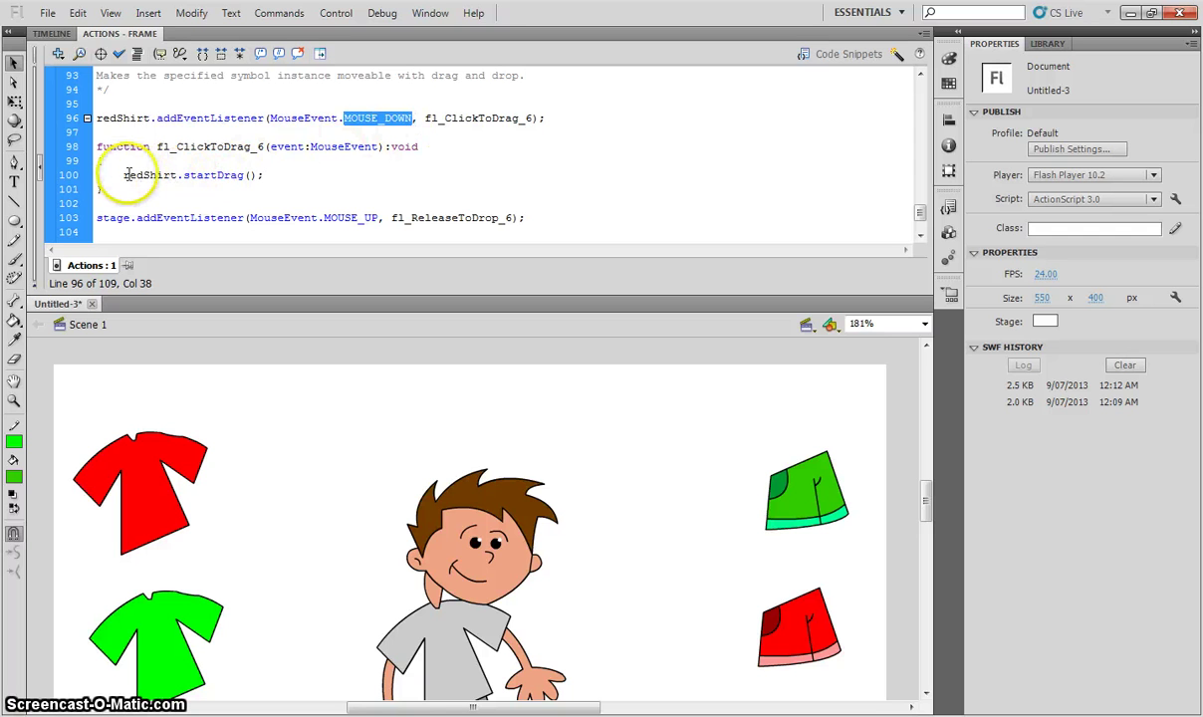
{"action": "left_click_drag", "start_coordinate": [123, 175], "coordinate": [243, 175]}
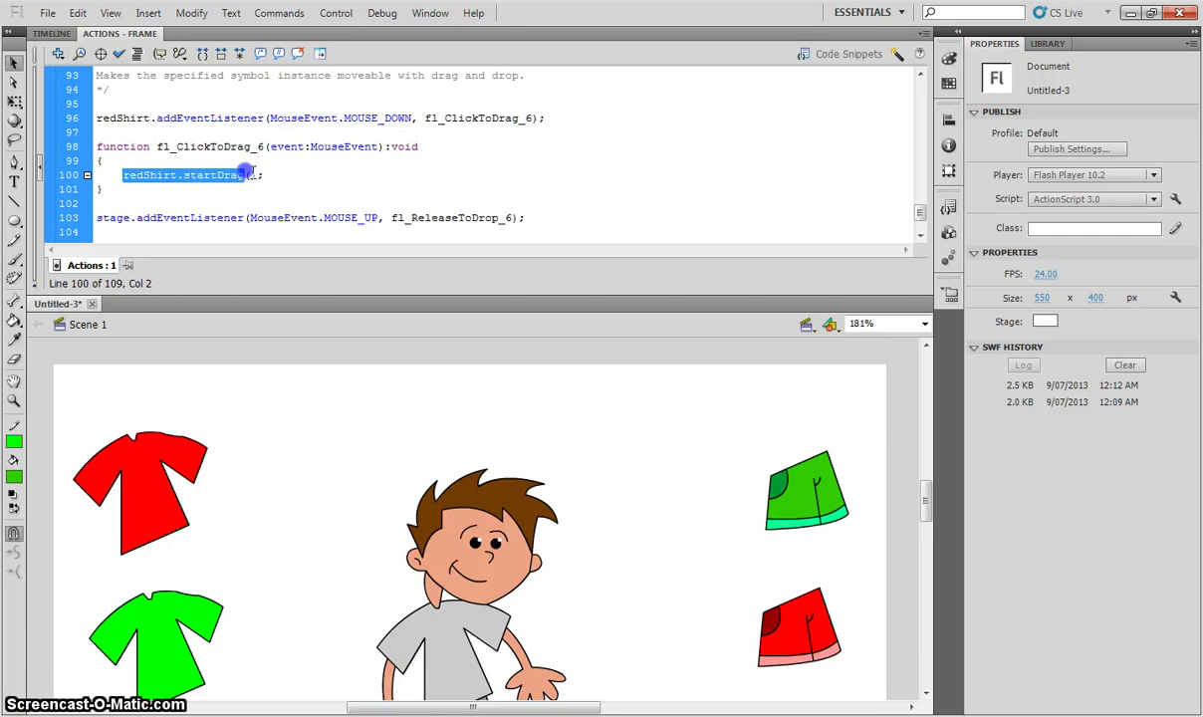
{"action": "left_click", "coordinate": [299, 179]}
{"action": "scroll", "coordinate": [299, 183], "scroll_direction": "down", "scroll_amount": 2}
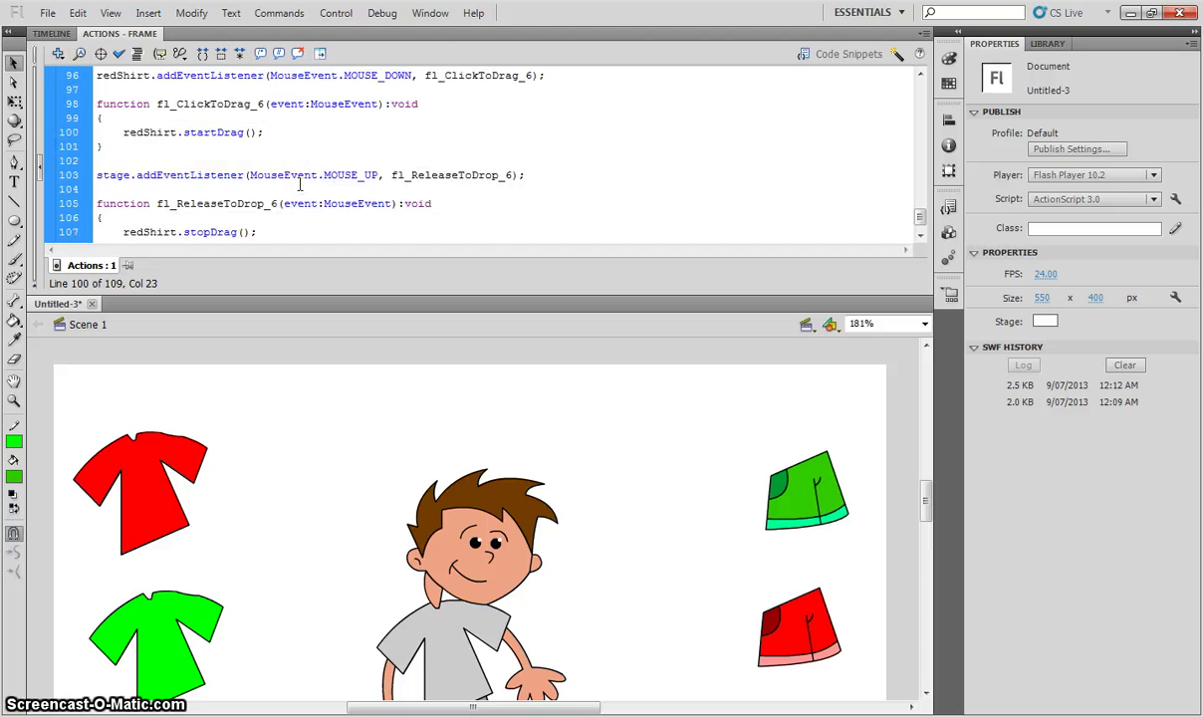
{"action": "left_click_drag", "start_coordinate": [97, 152], "coordinate": [498, 150]}
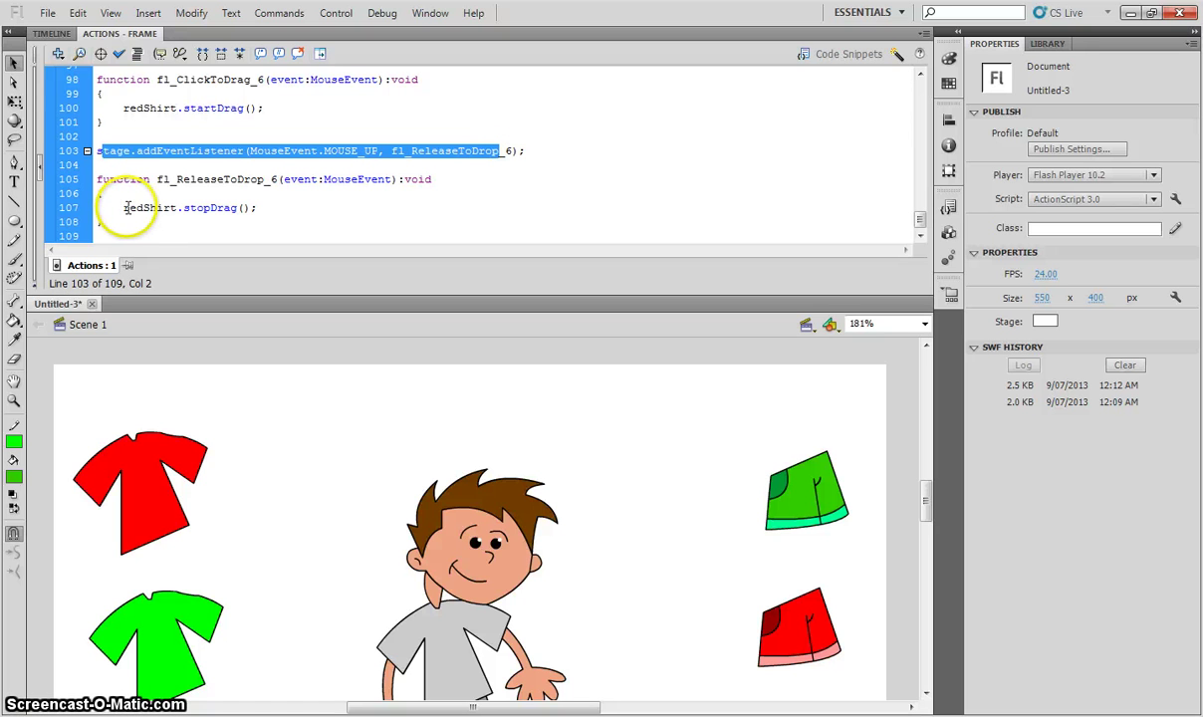
{"action": "left_click_drag", "start_coordinate": [176, 179], "coordinate": [242, 179]}
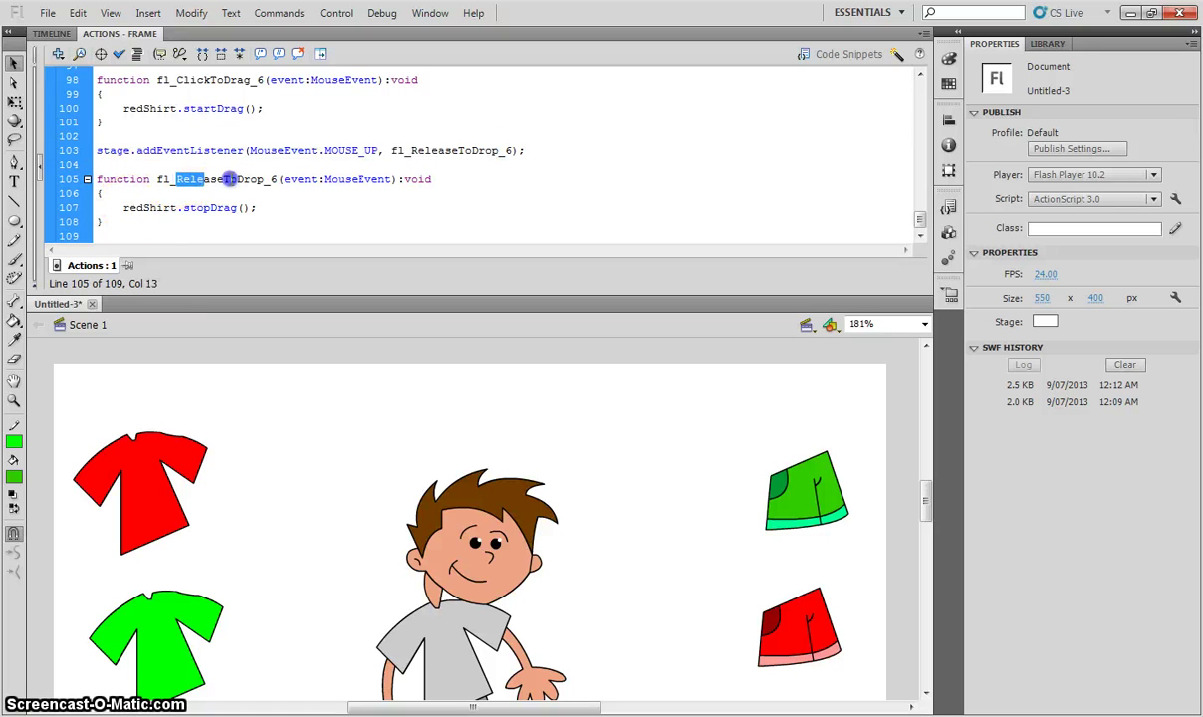
{"action": "left_click", "coordinate": [126, 212]}
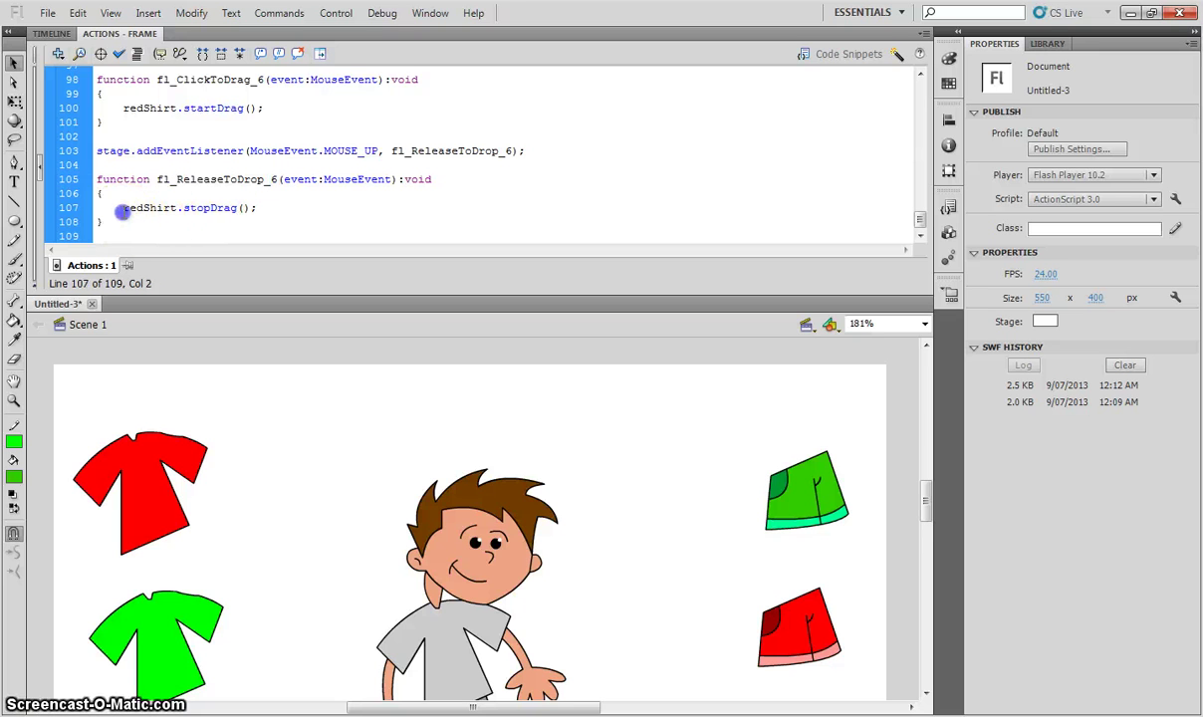
{"action": "left_click", "coordinate": [269, 207]}
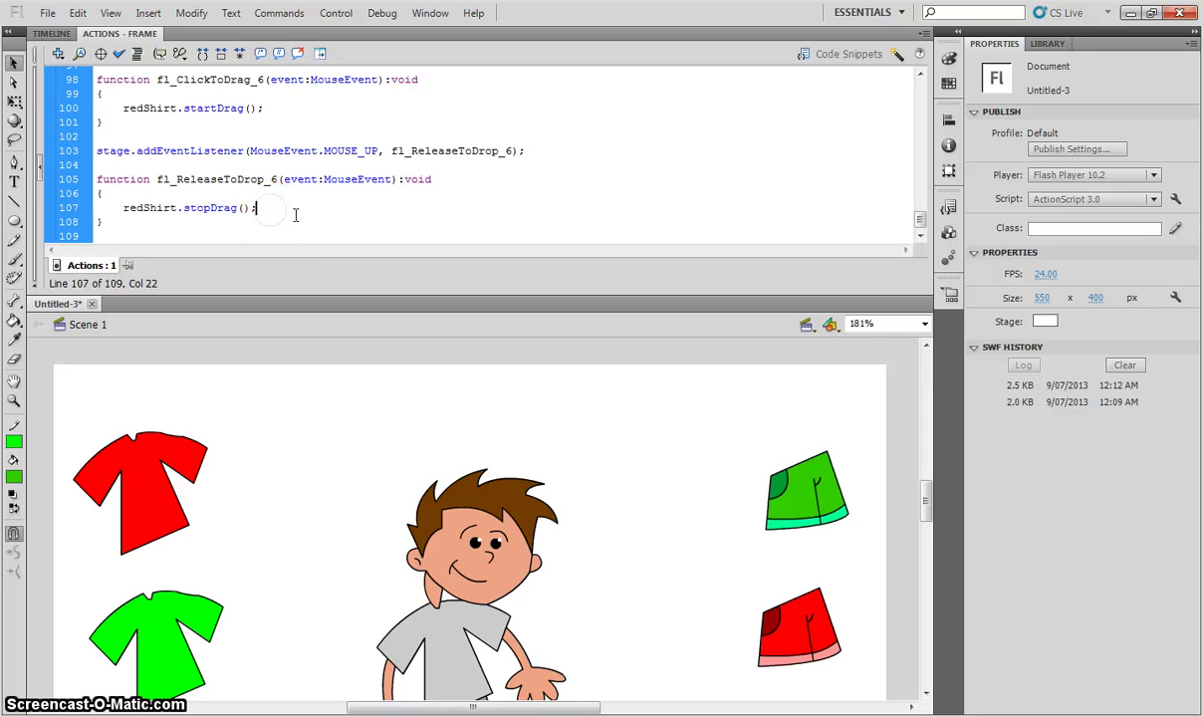
{"action": "left_click", "coordinate": [317, 202]}
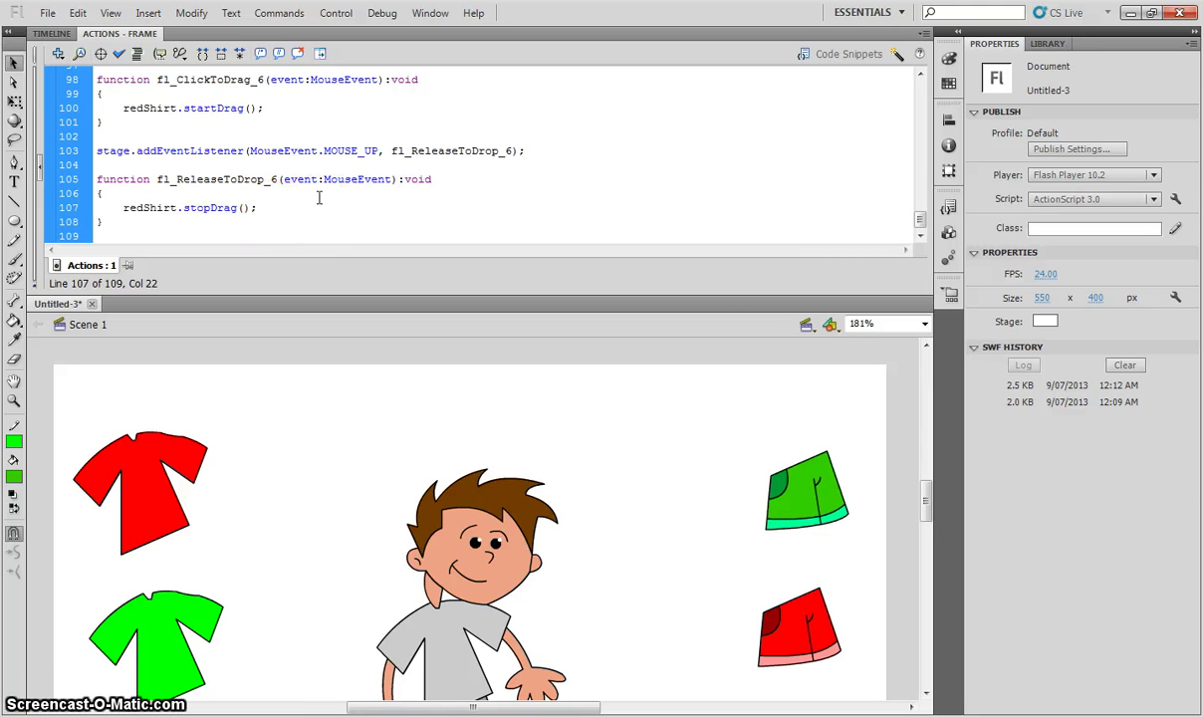
Step: Test the movie with Ctrl+Enter and drag each shirt and pair of shorts around the stage
{"action": "key", "text": "ctrl+Return"}
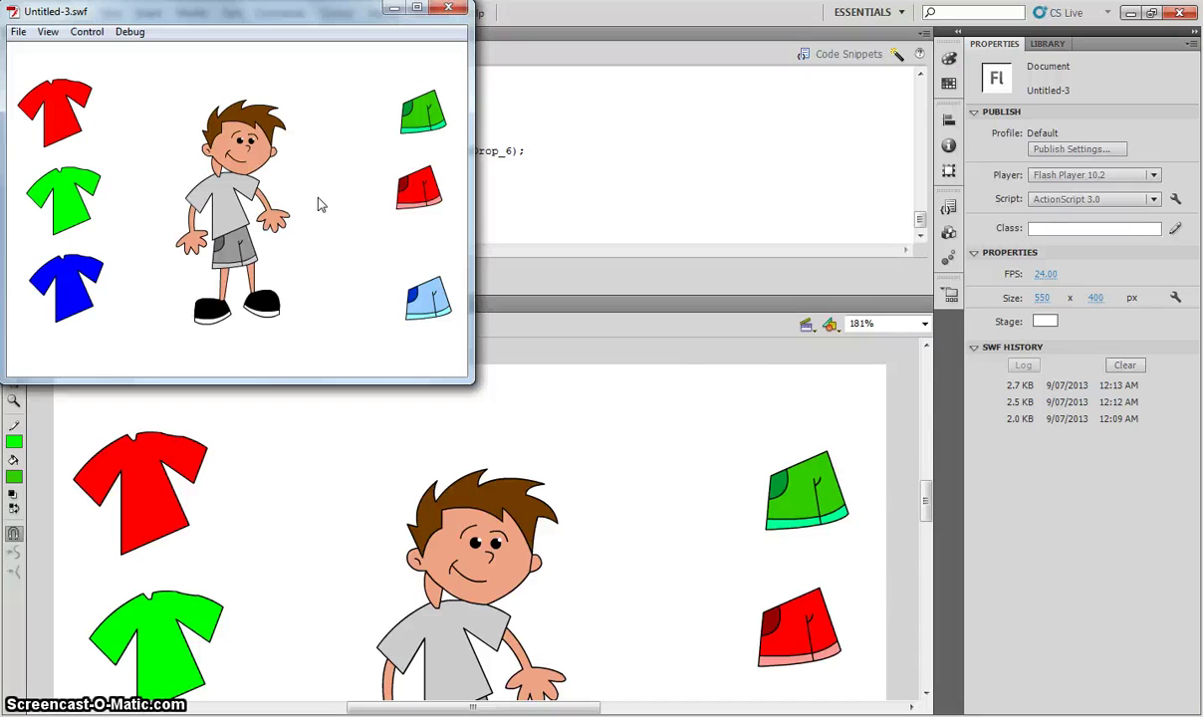
{"action": "left_click_drag", "start_coordinate": [20, 95], "coordinate": [169, 106]}
{"action": "left_click", "coordinate": [38, 196]}
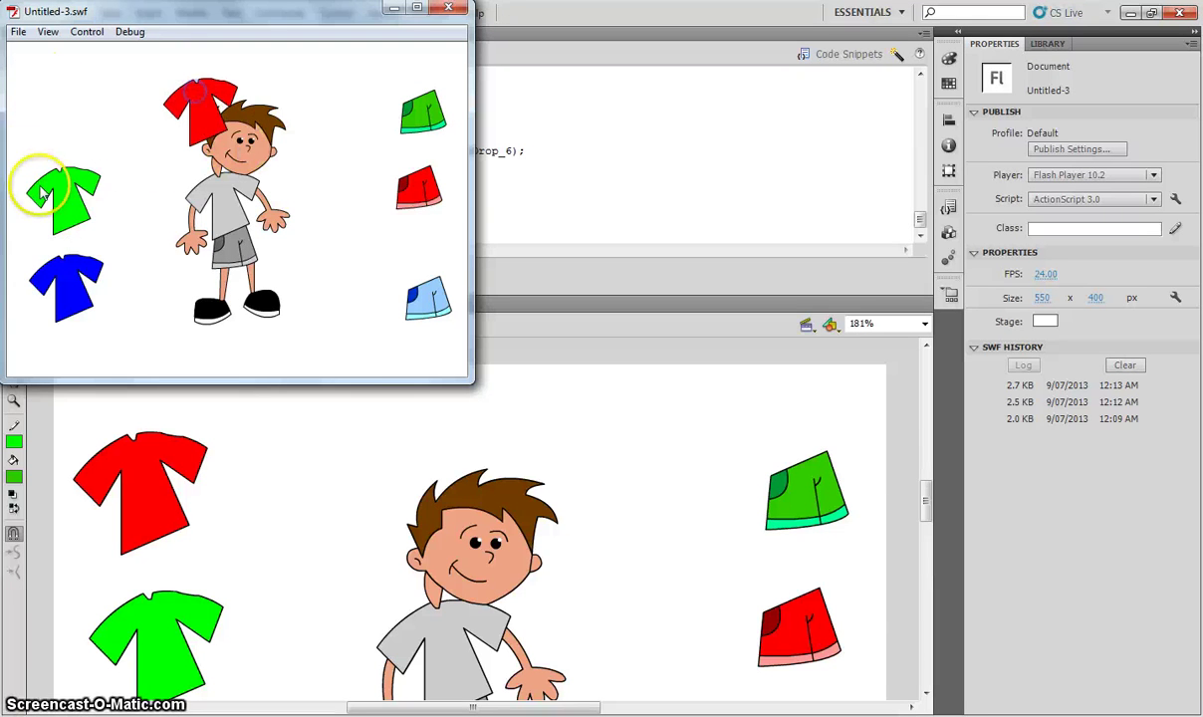
{"action": "left_click_drag", "start_coordinate": [38, 196], "coordinate": [96, 159]}
{"action": "left_click_drag", "start_coordinate": [82, 282], "coordinate": [113, 321]}
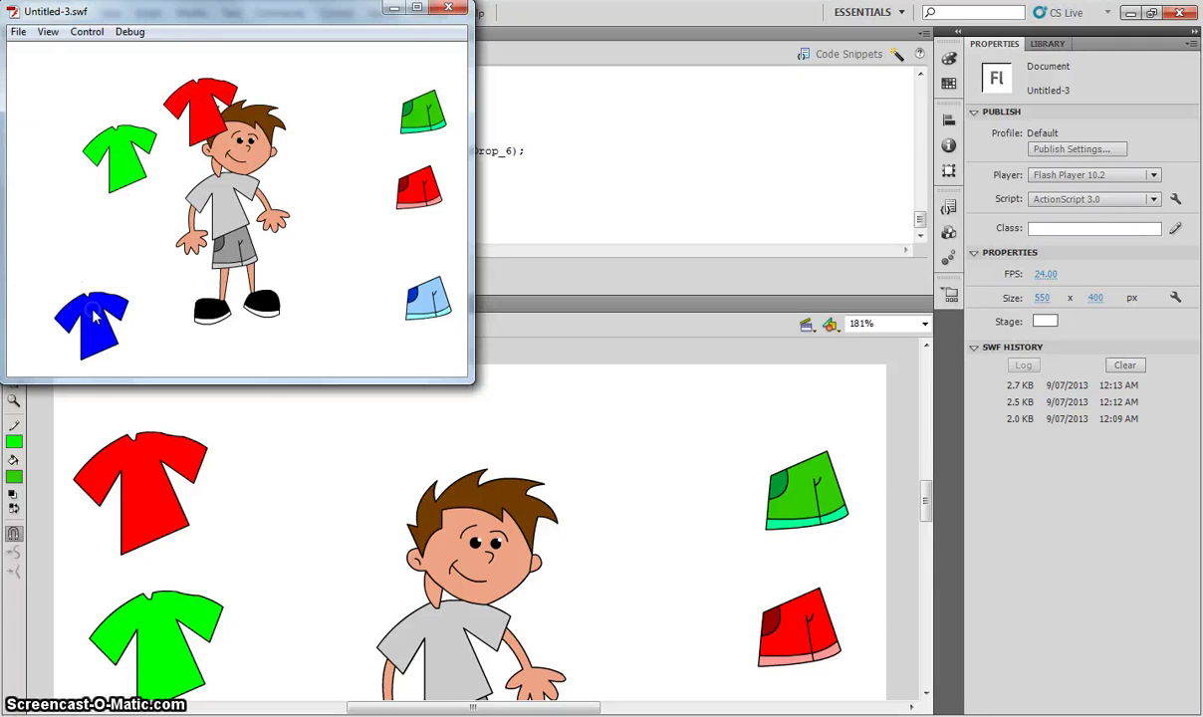
{"action": "left_click_drag", "start_coordinate": [398, 300], "coordinate": [345, 326]}
{"action": "left_click_drag", "start_coordinate": [419, 192], "coordinate": [419, 247]}
{"action": "left_click_drag", "start_coordinate": [417, 107], "coordinate": [229, 254]}
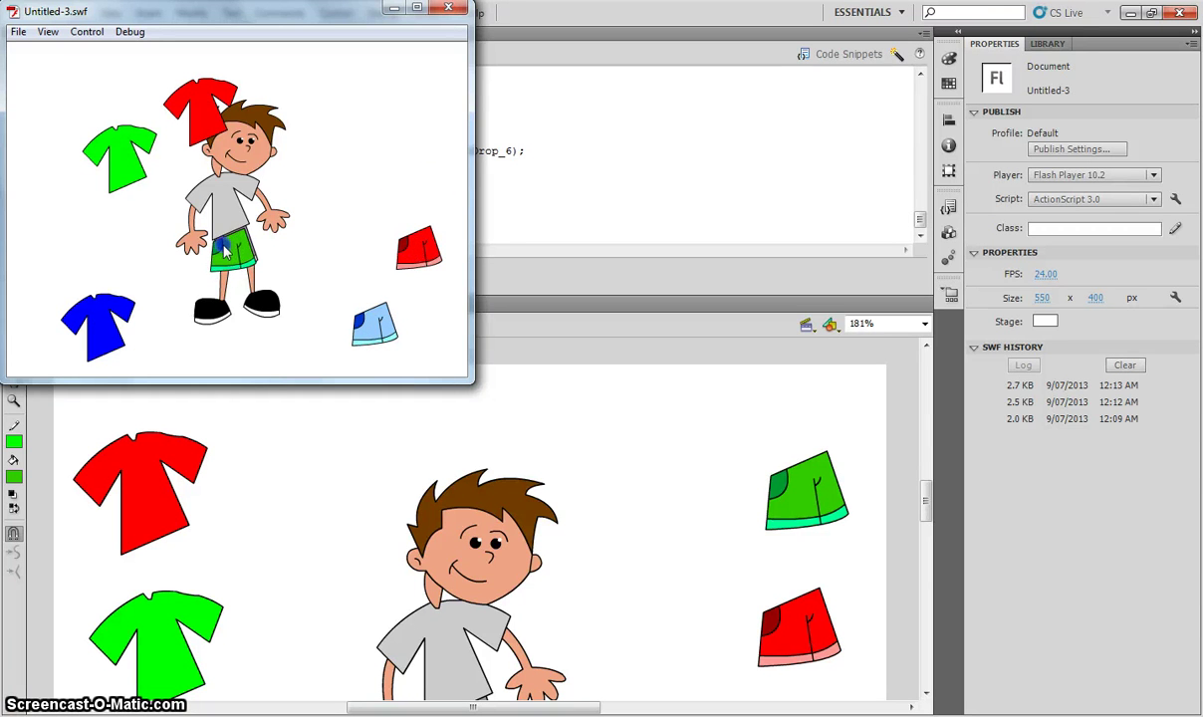
Step: Dress the boy in the red shirt and light-blue shorts, then close the test window
{"action": "left_click_drag", "start_coordinate": [219, 139], "coordinate": [236, 210]}
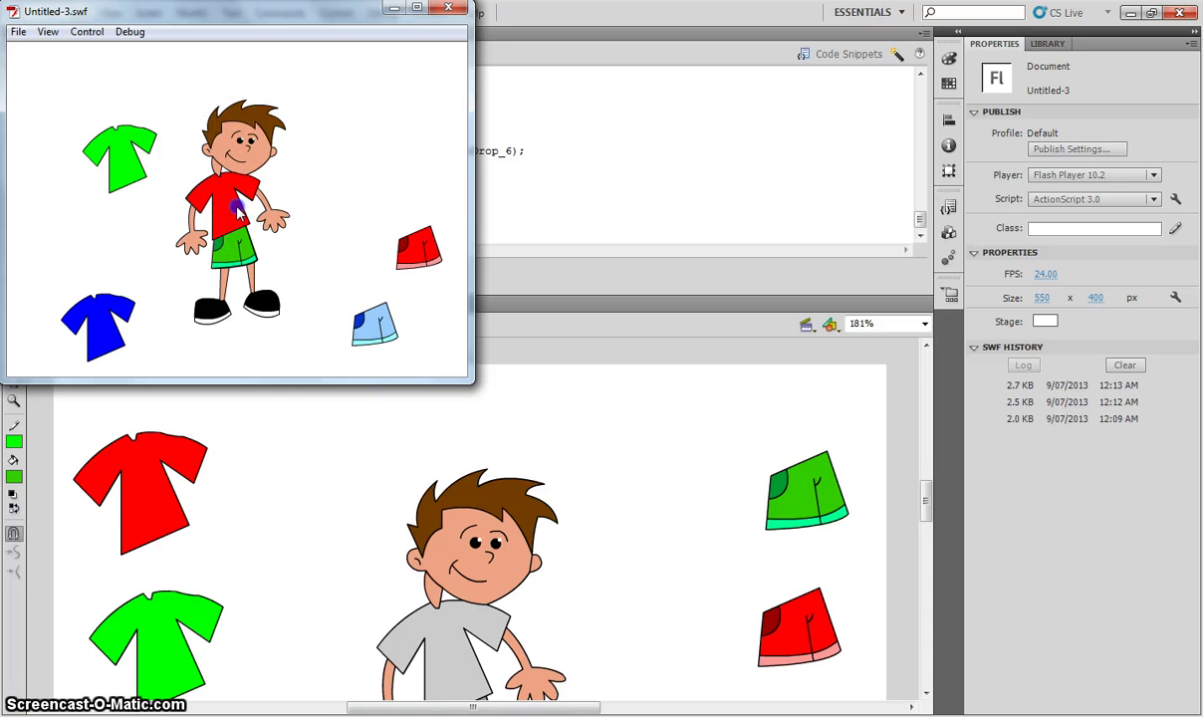
{"action": "left_click_drag", "start_coordinate": [360, 321], "coordinate": [118, 84]}
{"action": "left_click_drag", "start_coordinate": [378, 332], "coordinate": [238, 254]}
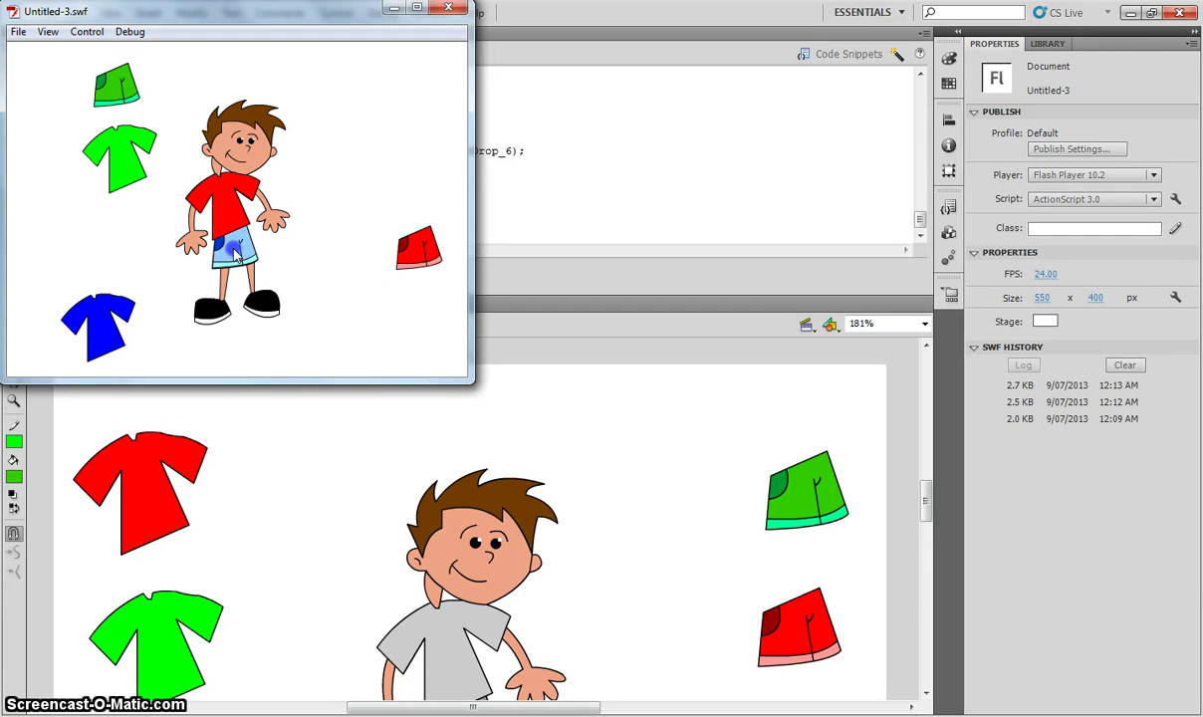
{"action": "left_click_drag", "start_coordinate": [299, 257], "coordinate": [332, 268]}
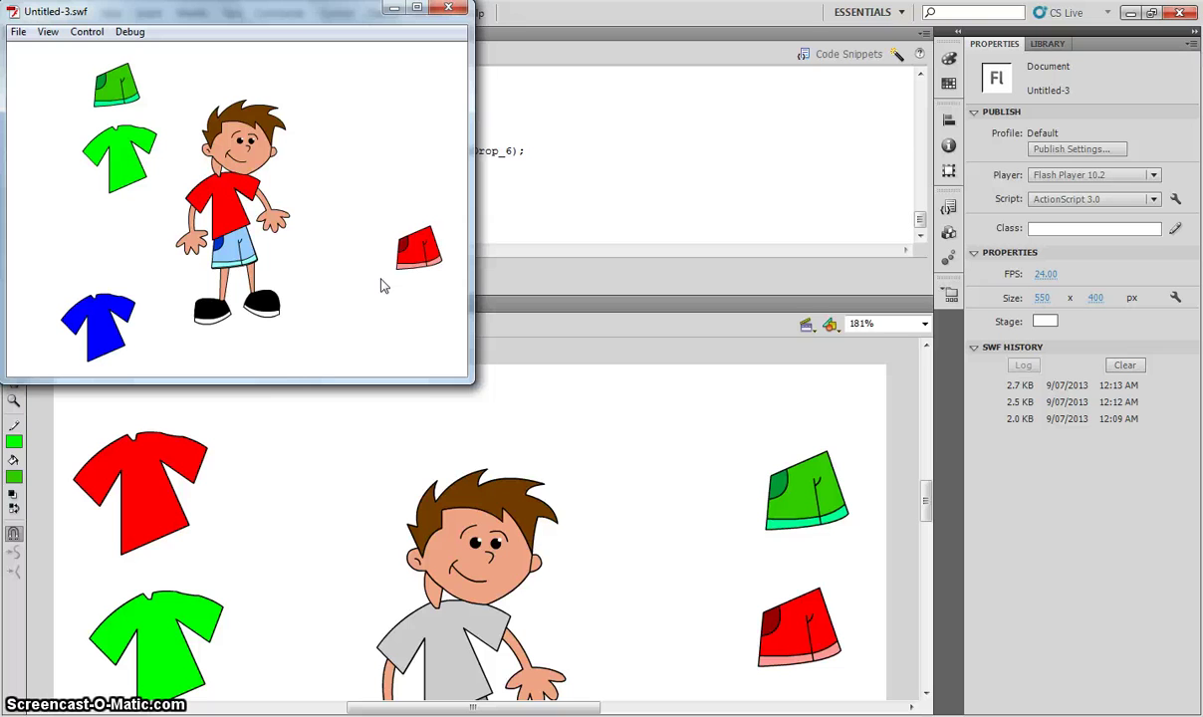
{"action": "left_click", "coordinate": [449, 11]}
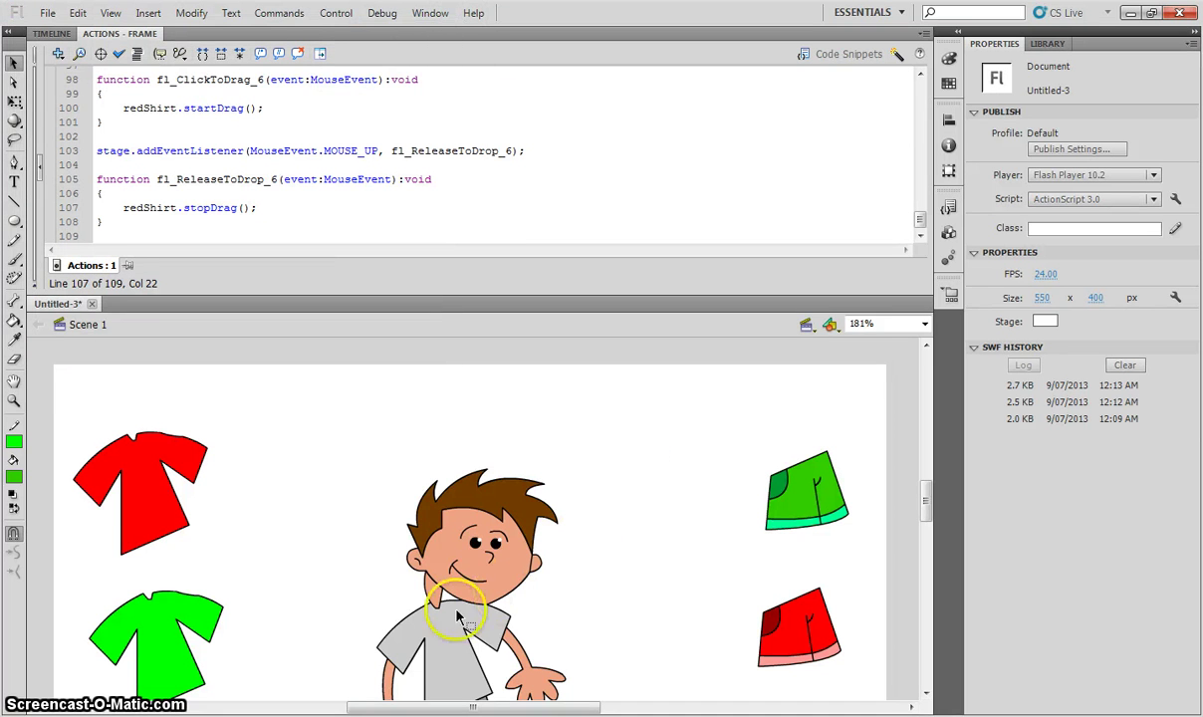